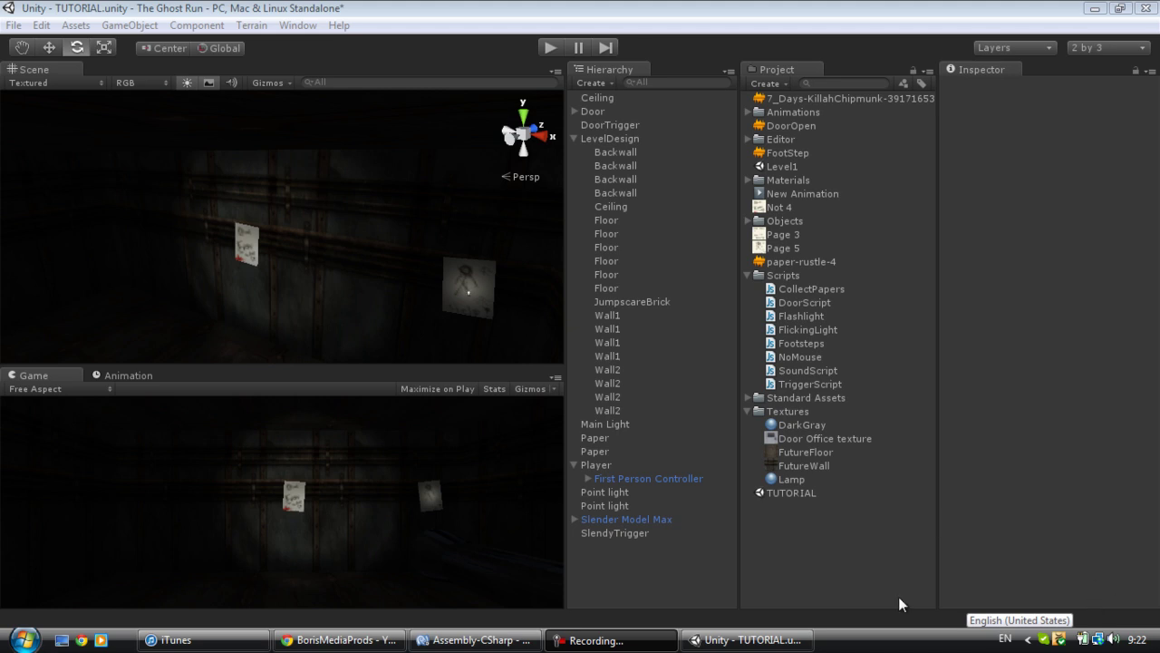
# - Start a new empty scene, saving the TUTORIAL scene's changes first
pyautogui.click(14, 26)
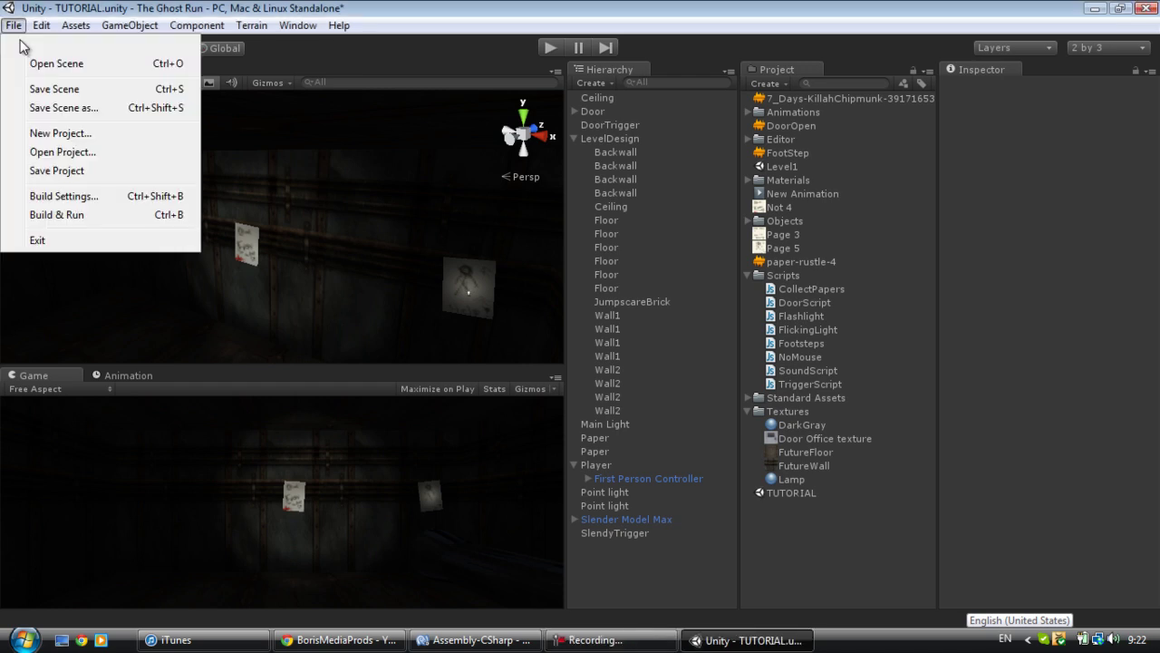
pyautogui.click(22, 45)
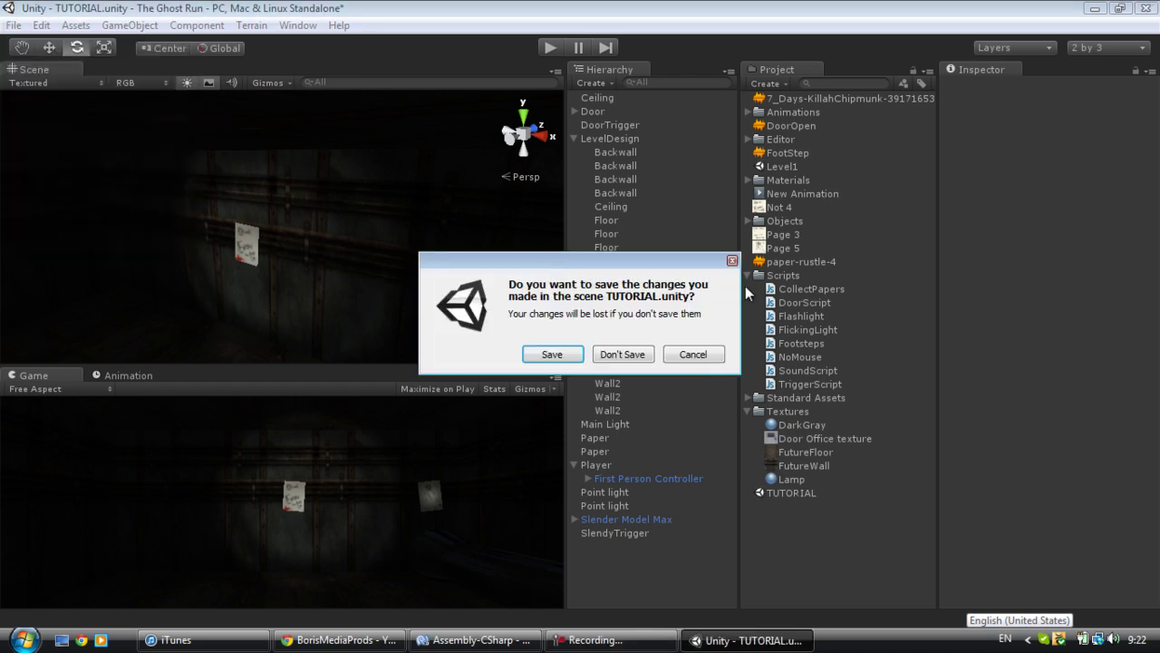
pyautogui.click(571, 357)
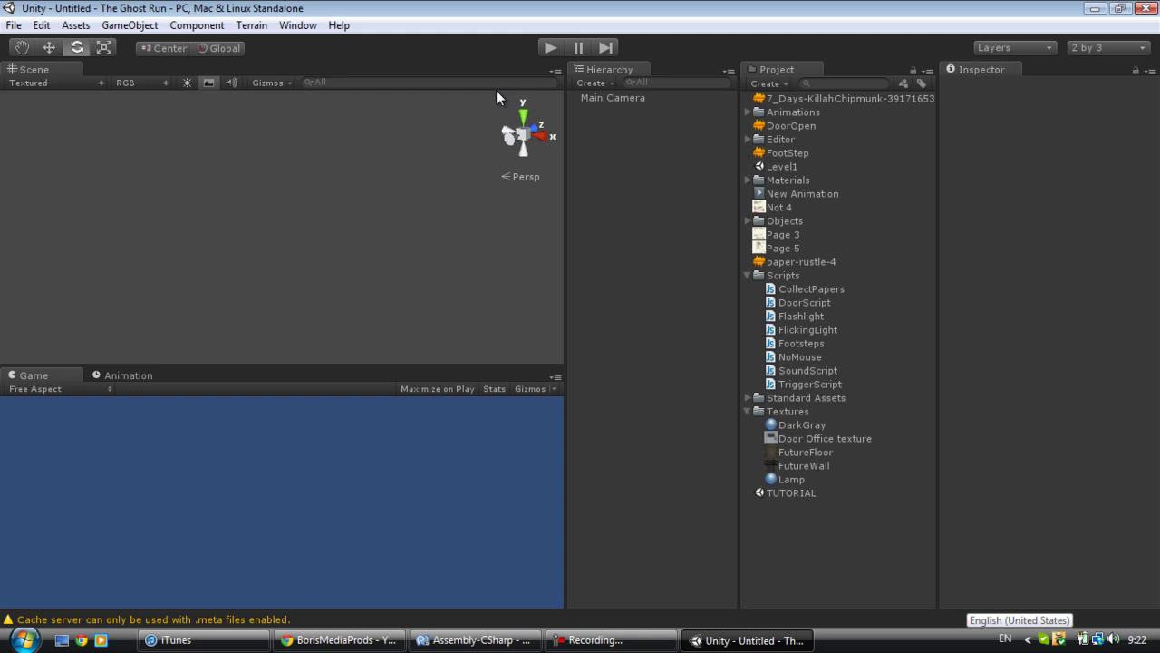
# - Save the new scene as Menu in the project's Assets
pyautogui.hotkey('ctrl', 's')
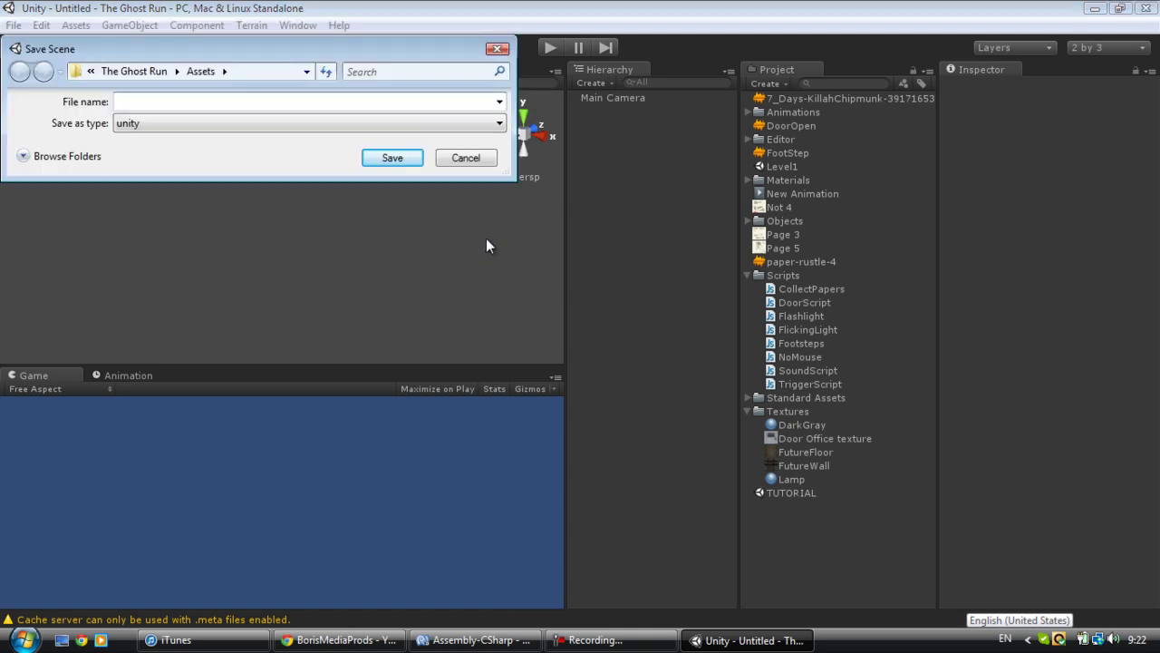
pyautogui.write('Menu')
pyautogui.press('Return')
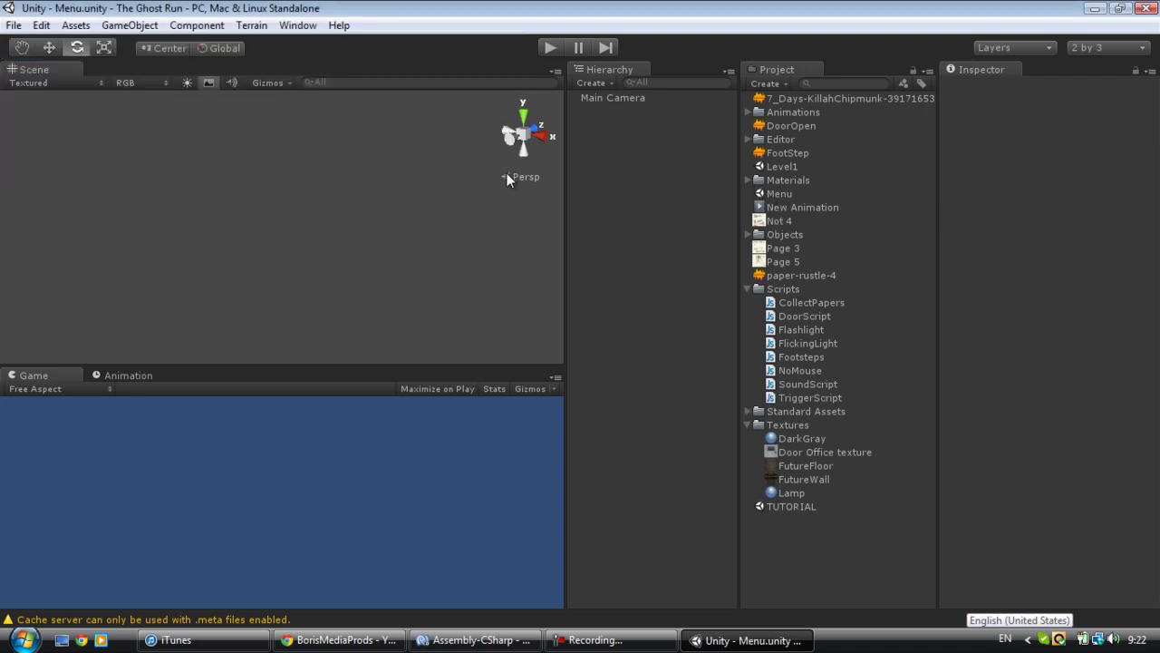
# - Create a 3D Text object reading Hello World and orbit the view to face it
pyautogui.click(130, 26)
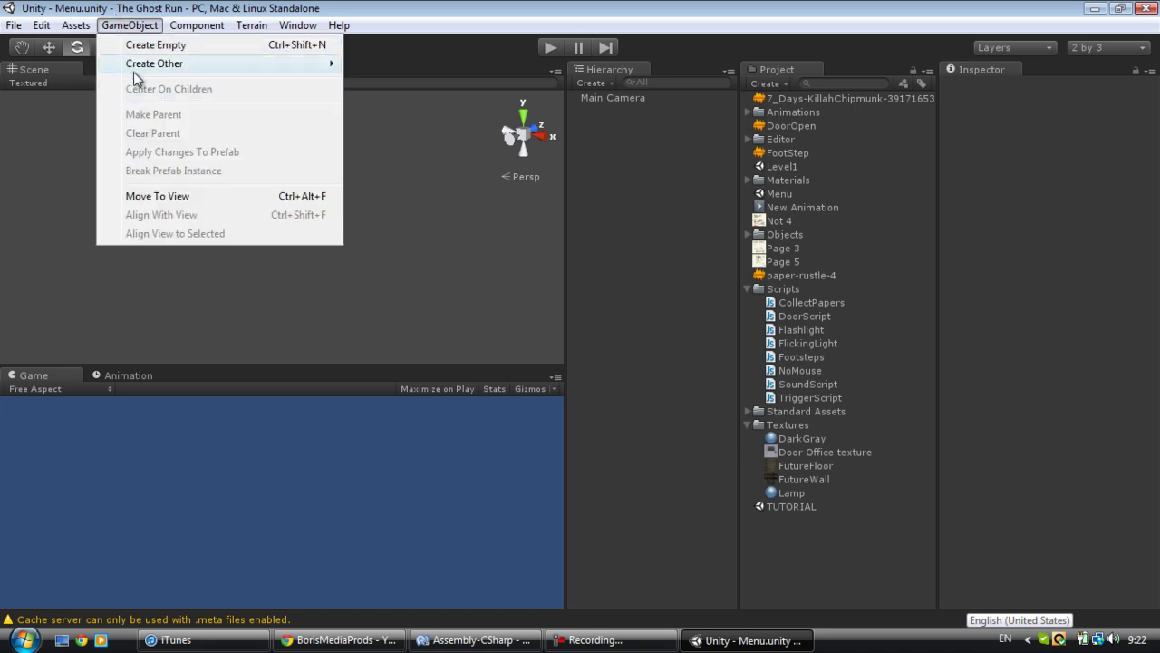
pyautogui.moveTo(134, 66)
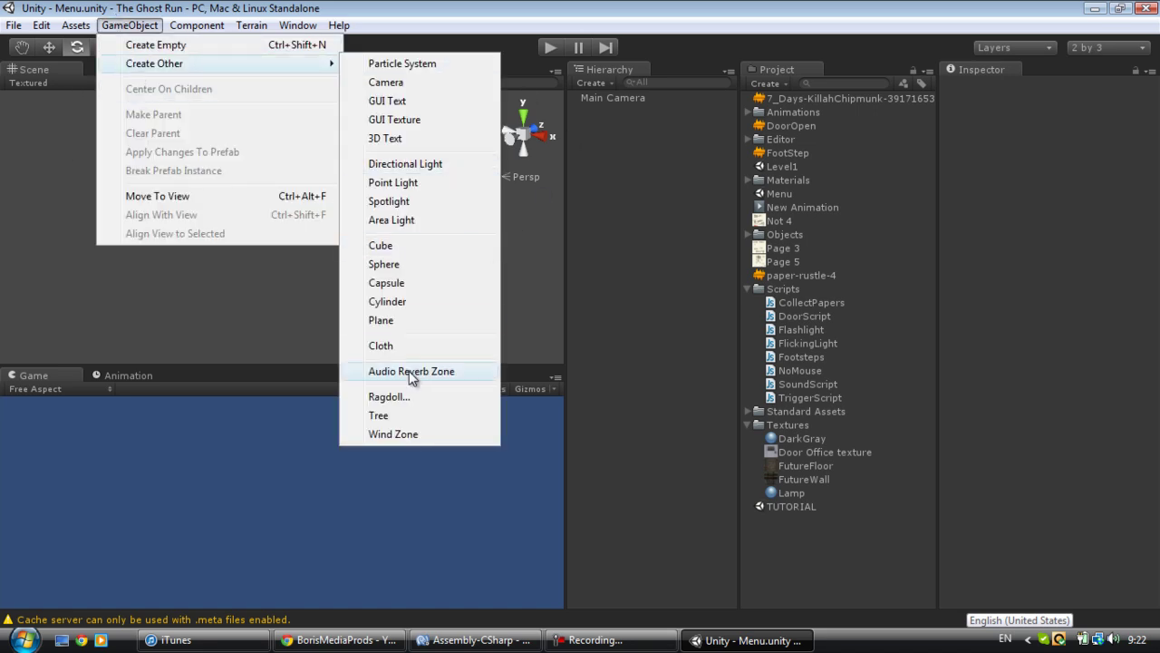
pyautogui.click(385, 137)
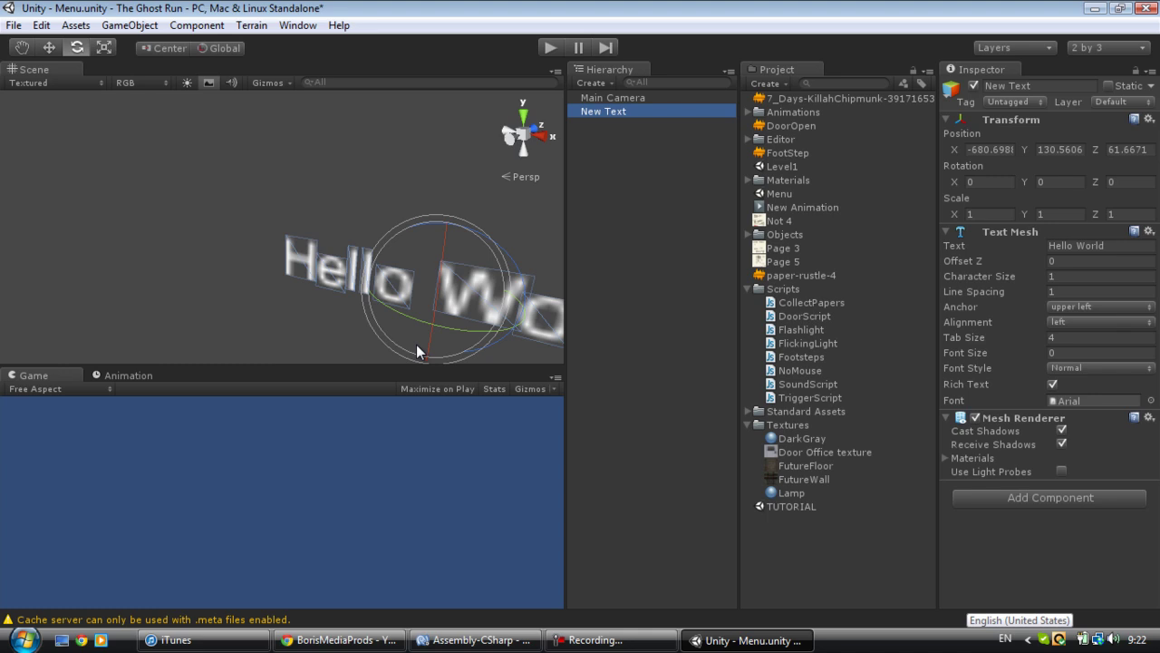
pyautogui.keyDown('alt'); pyautogui.moveTo(416, 345); pyautogui.dragTo(545, 255); pyautogui.keyUp('alt')
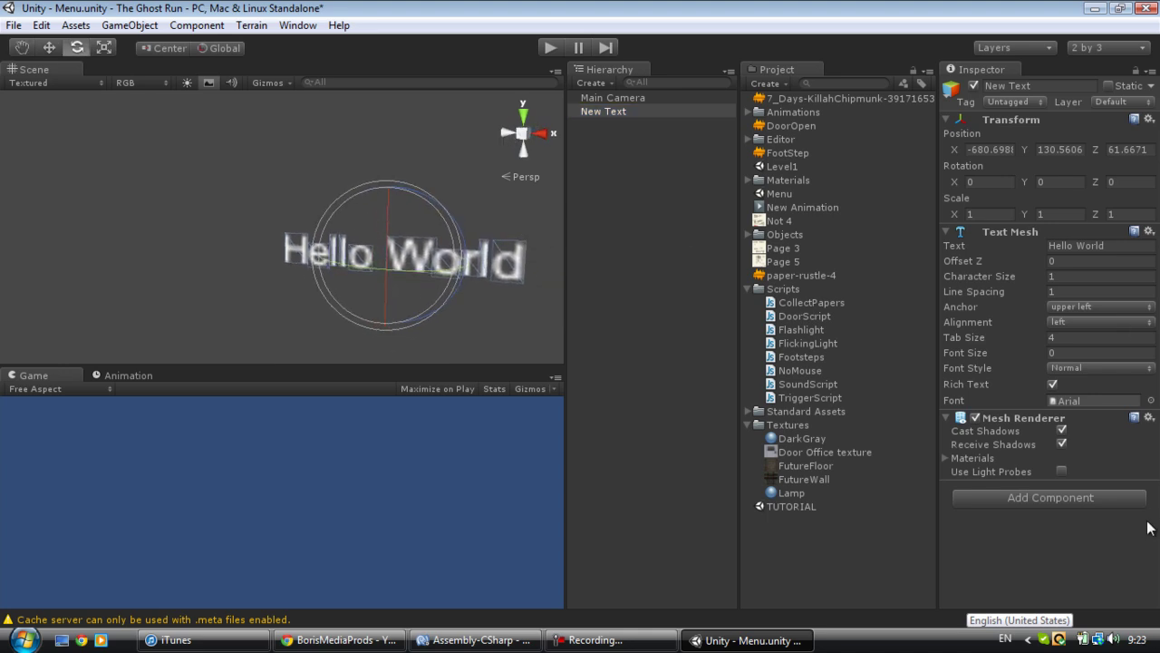
pyautogui.keyDown('alt'); pyautogui.moveTo(555, 303); pyautogui.dragTo(463, 285); pyautogui.keyUp('alt')
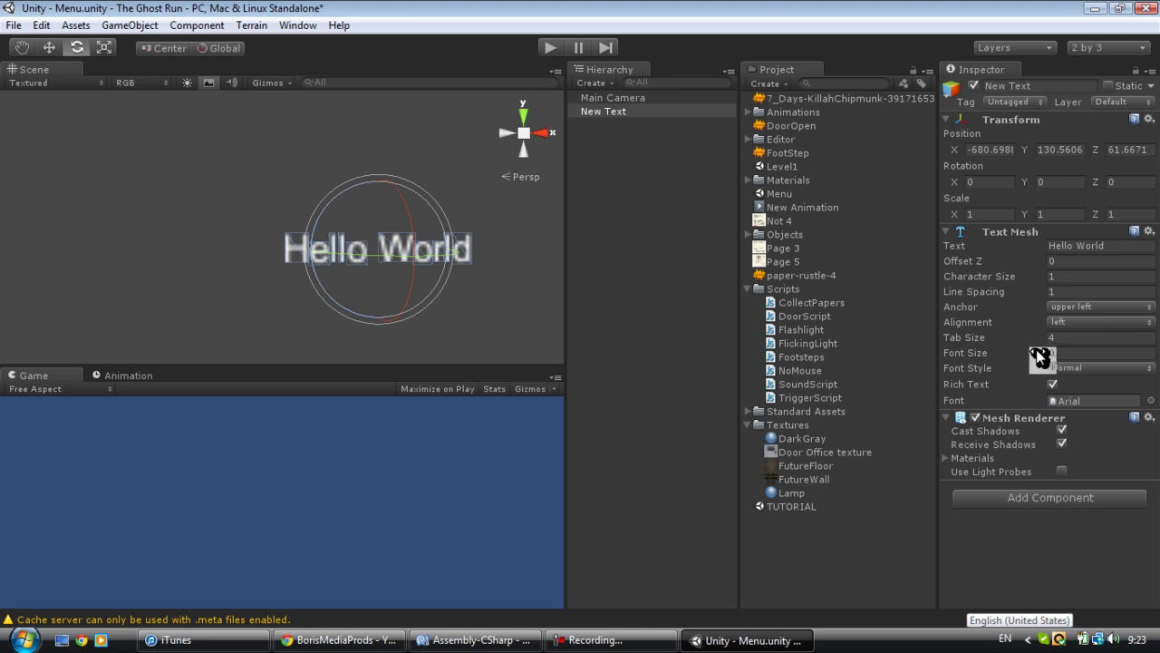
# - Raise the Hello World text's font size to 1352 and frame it in the view
pyautogui.moveTo(1039, 356)
pyautogui.mouseDown()
pyautogui.moveTo(1083, 353)
pyautogui.moveTo(1042, 359)
pyautogui.mouseUp()
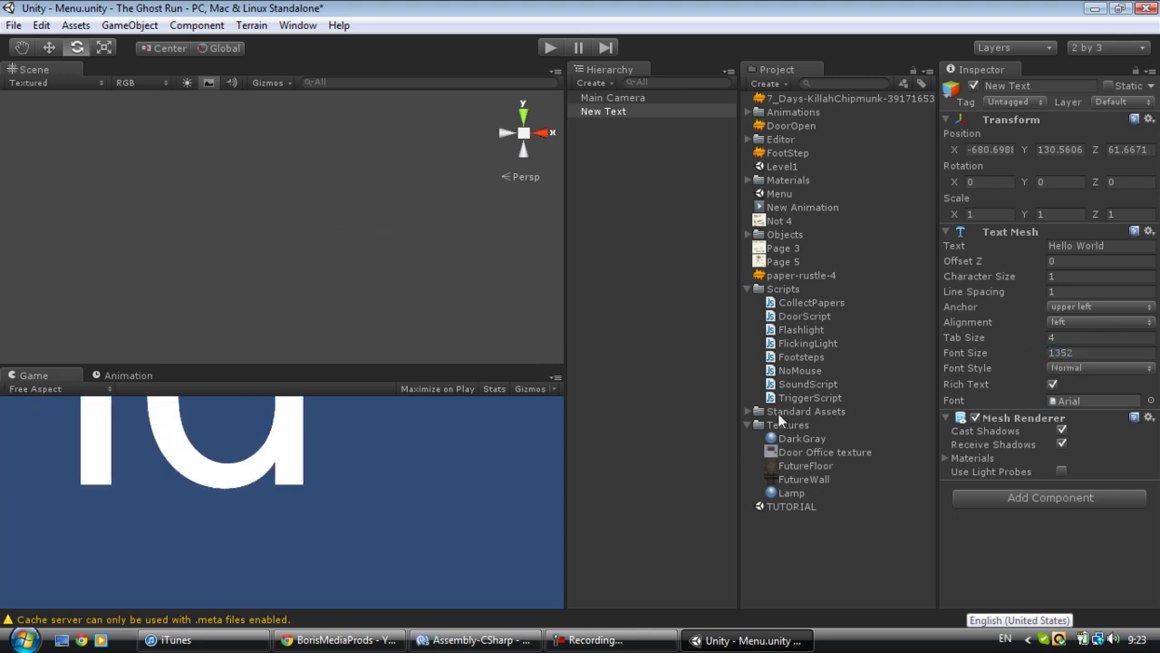
pyautogui.doubleClick(616, 111)
pyautogui.click(415, 199)
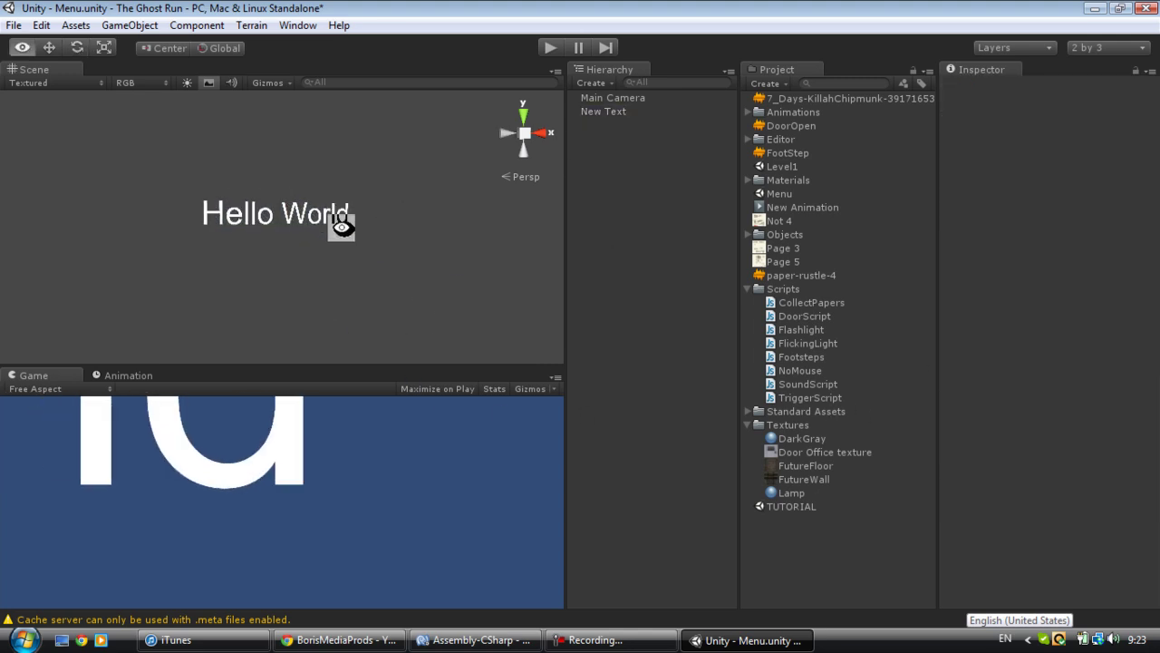
pyautogui.moveTo(336, 225)
pyautogui.keyDown('alt'); pyautogui.mouseDown()
pyautogui.moveTo(153, 208)
pyautogui.moveTo(319, 226)
pyautogui.mouseUp(); pyautogui.keyUp('alt')
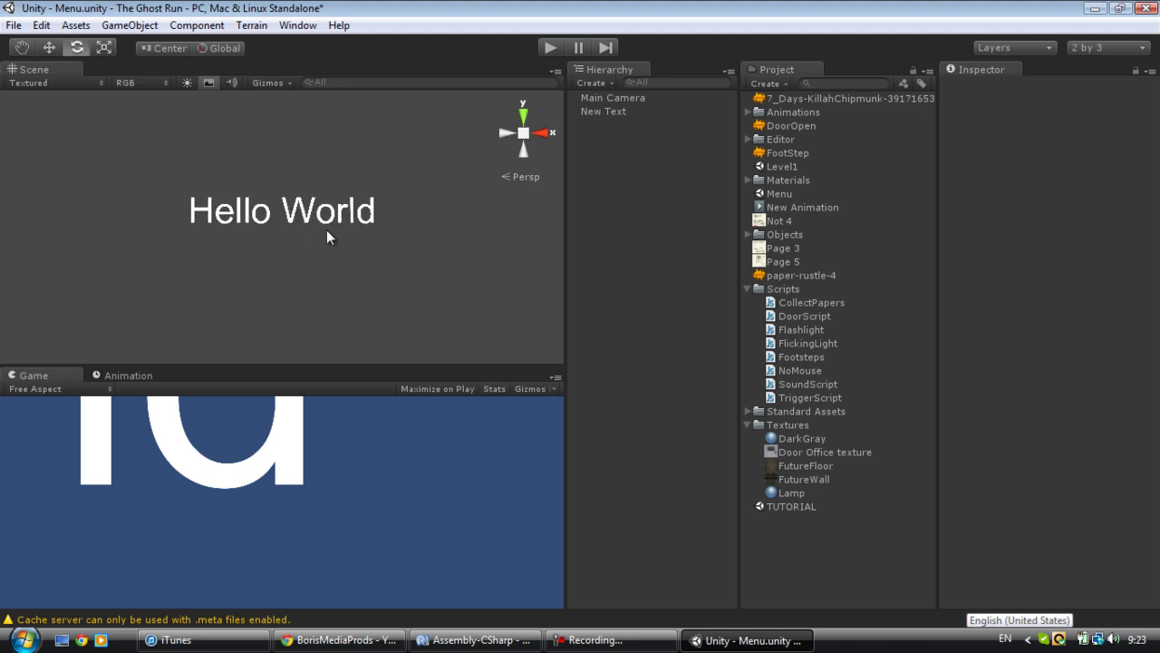
# - Add a Box Collider to Hello World, centred at 353.8, -87.2, 0 over the lettering
pyautogui.click(328, 227)
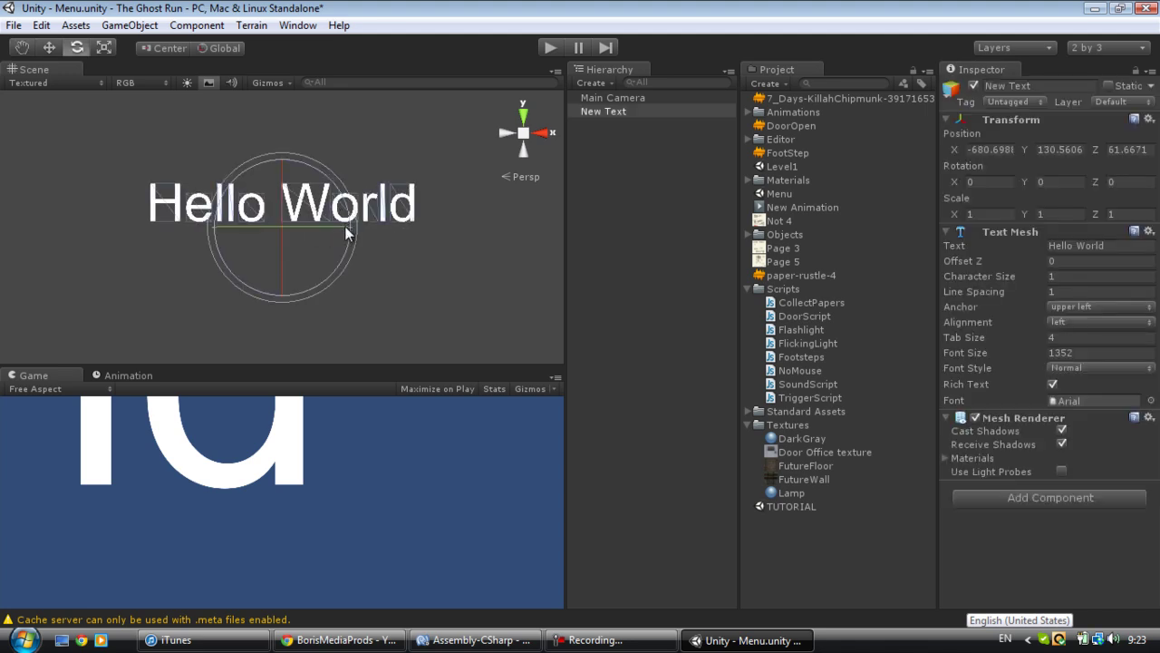
pyautogui.click(1016, 497)
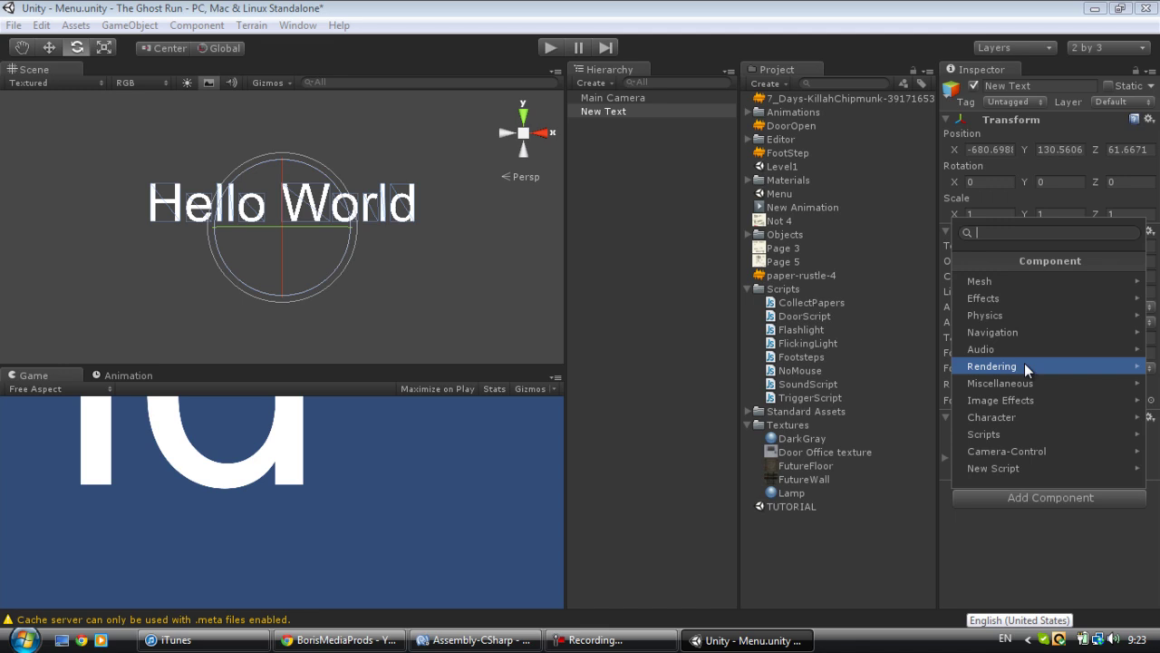
pyautogui.click(1018, 316)
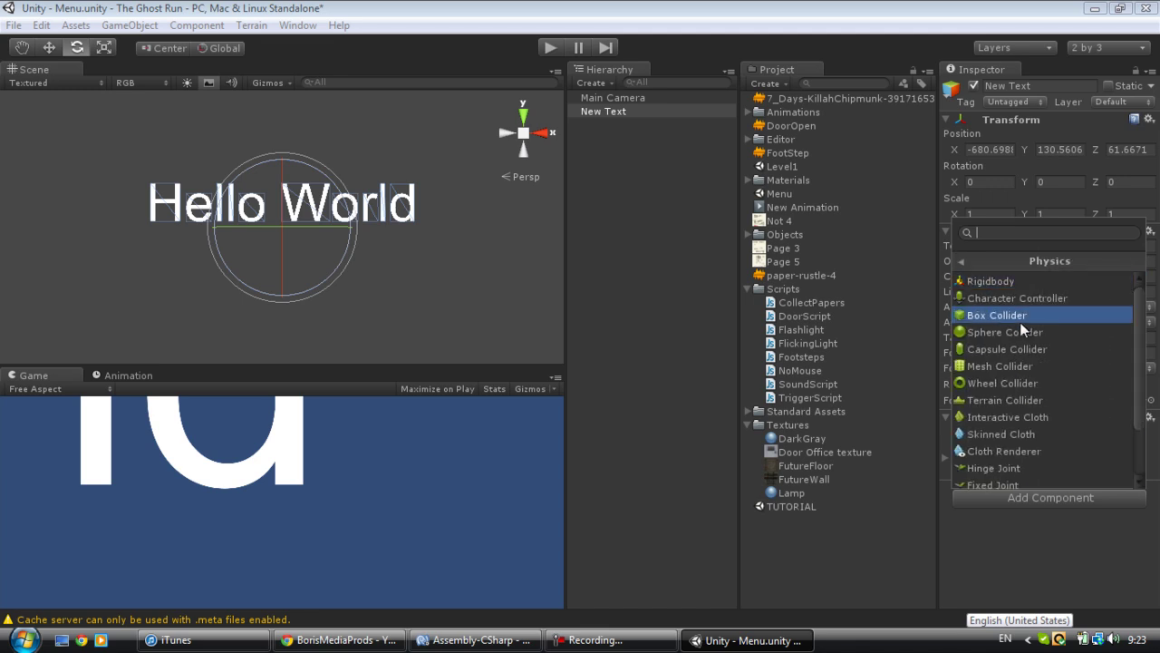
pyautogui.click(1024, 314)
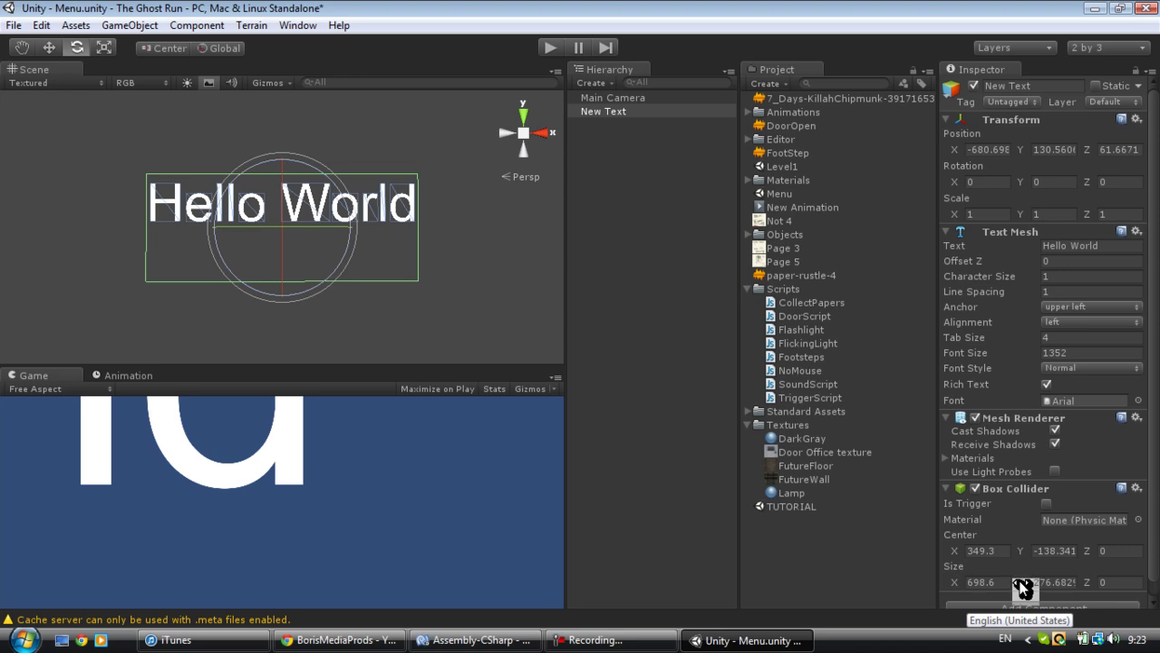
pyautogui.moveTo(1020, 550); pyautogui.dragTo(868, 590)
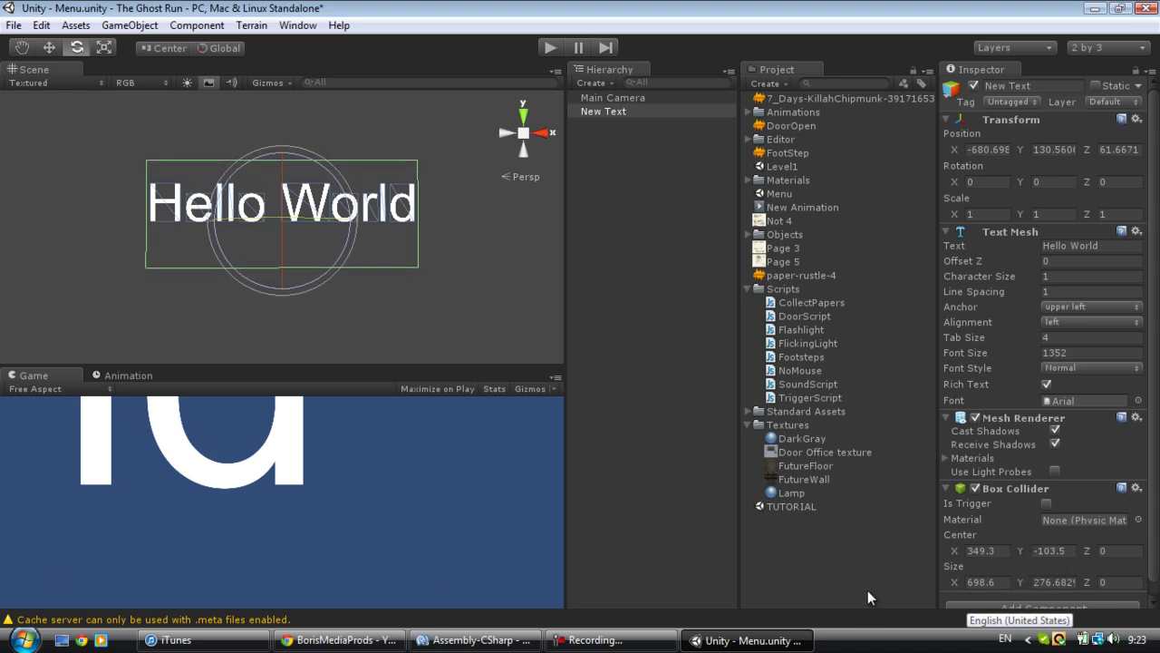
pyautogui.moveTo(954, 551); pyautogui.dragTo(1044, 554)
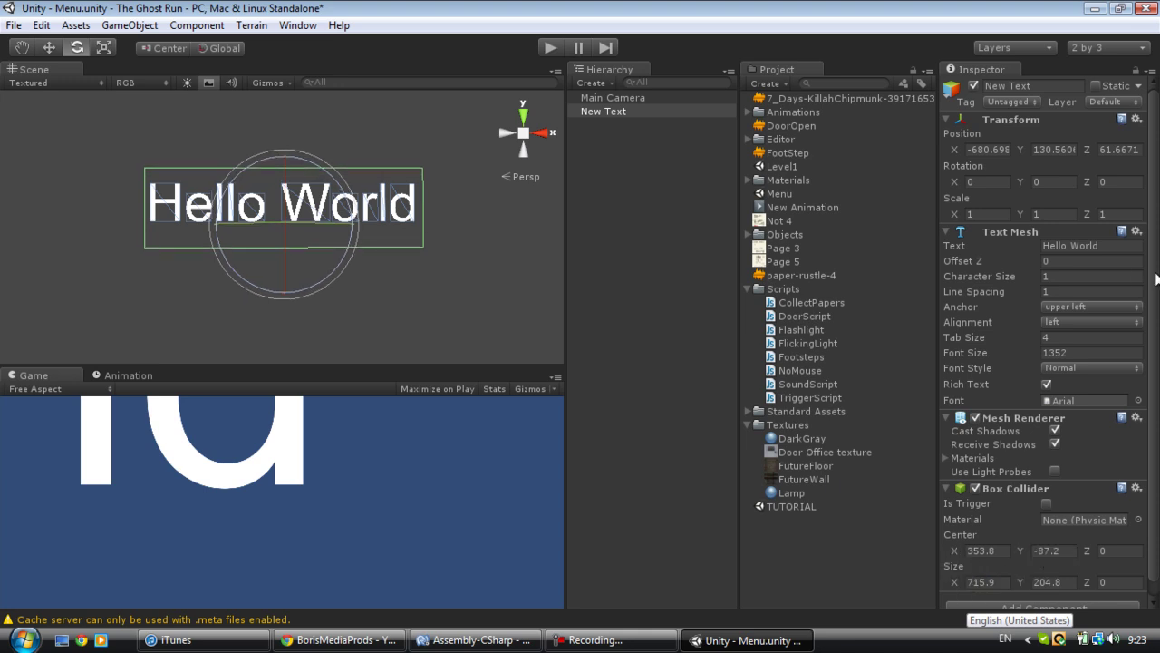
# - Retype the text as 'Horror Game' and shift and widen its collider to cover it
pyautogui.click(1107, 246)
pyautogui.write('Horror Game')
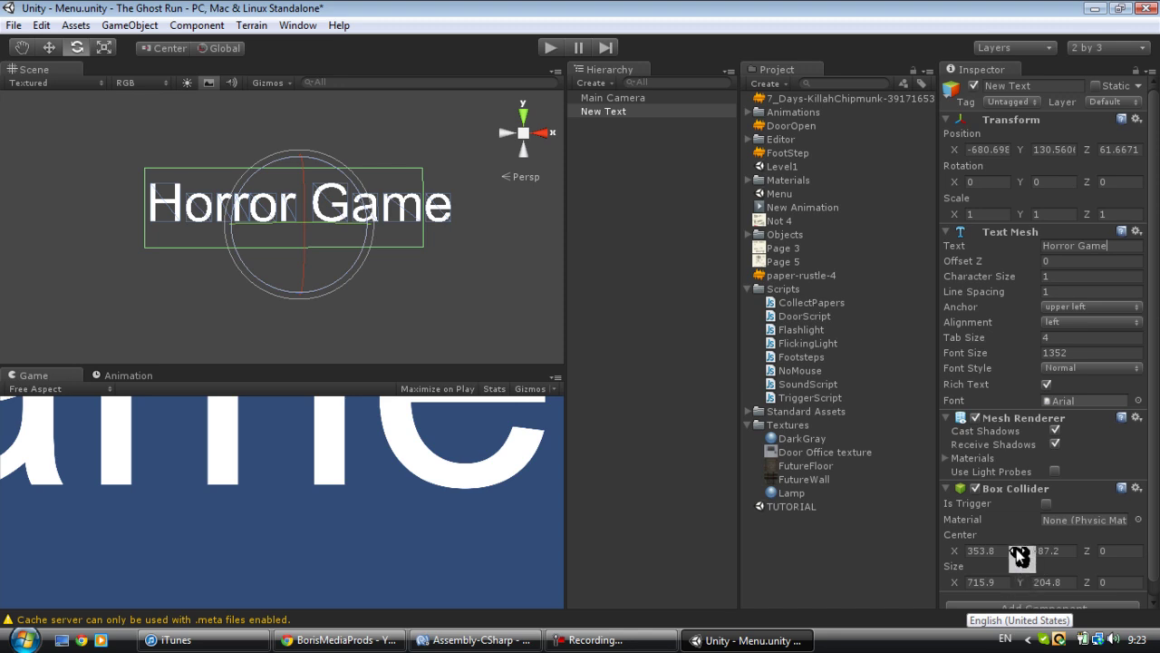
pyautogui.moveTo(1016, 548); pyautogui.dragTo(1022, 550)
pyautogui.moveTo(951, 555); pyautogui.dragTo(1061, 547)
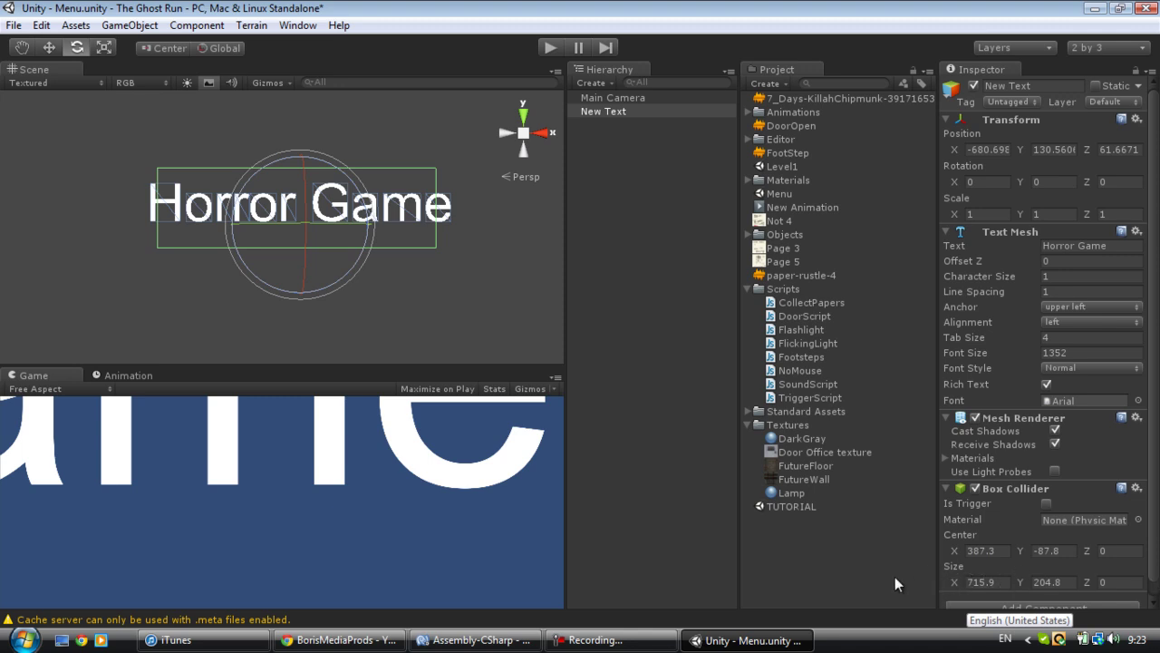
pyautogui.moveTo(956, 581); pyautogui.dragTo(1140, 585)
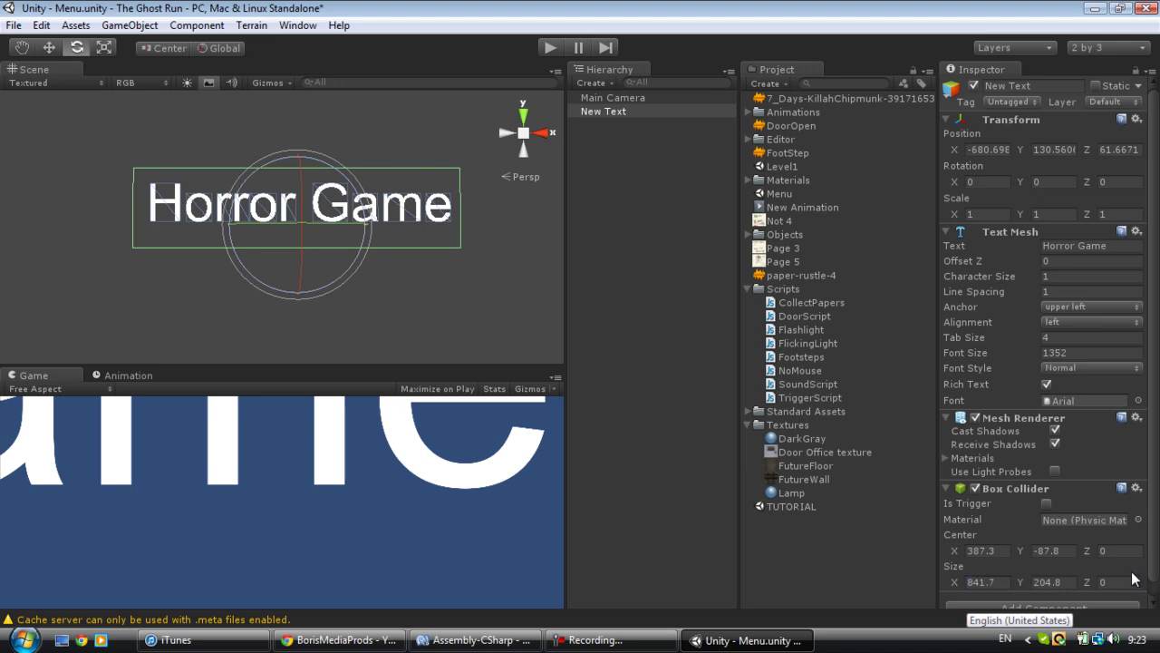
pyautogui.click(1048, 503)
# - Lower the Horror Game title and duplicate it as a second text reading 'Start Game'
pyautogui.press('w')
pyautogui.moveTo(298, 157); pyautogui.dragTo(296, 247)
pyautogui.hotkey('ctrl', 'd')
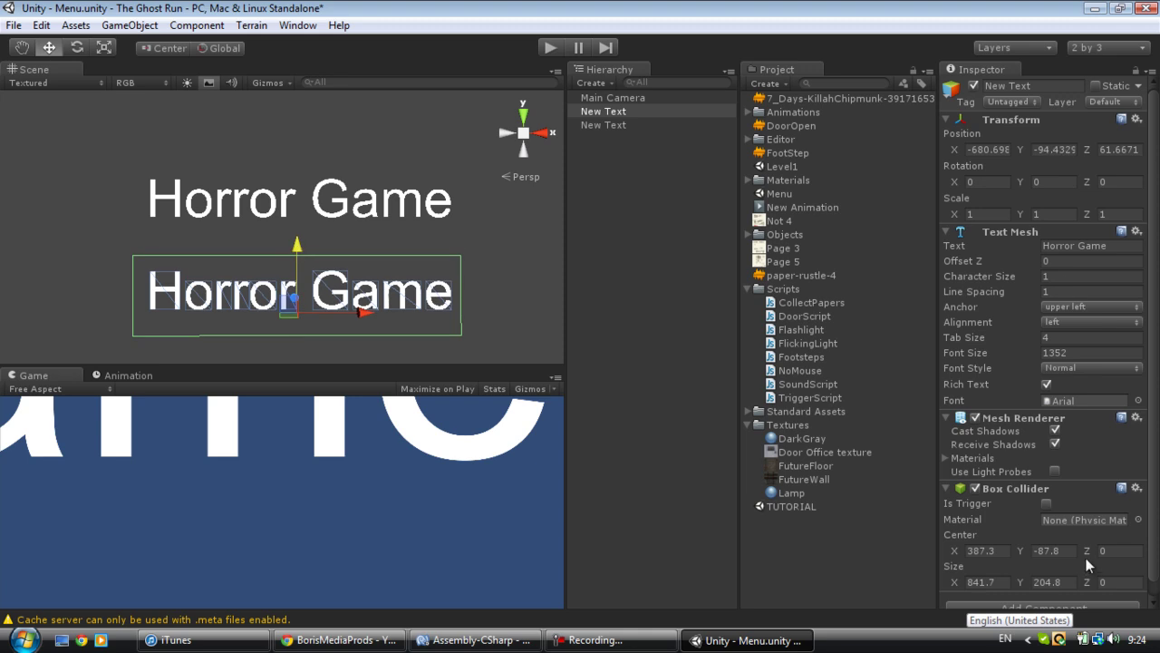
pyautogui.click(1104, 252)
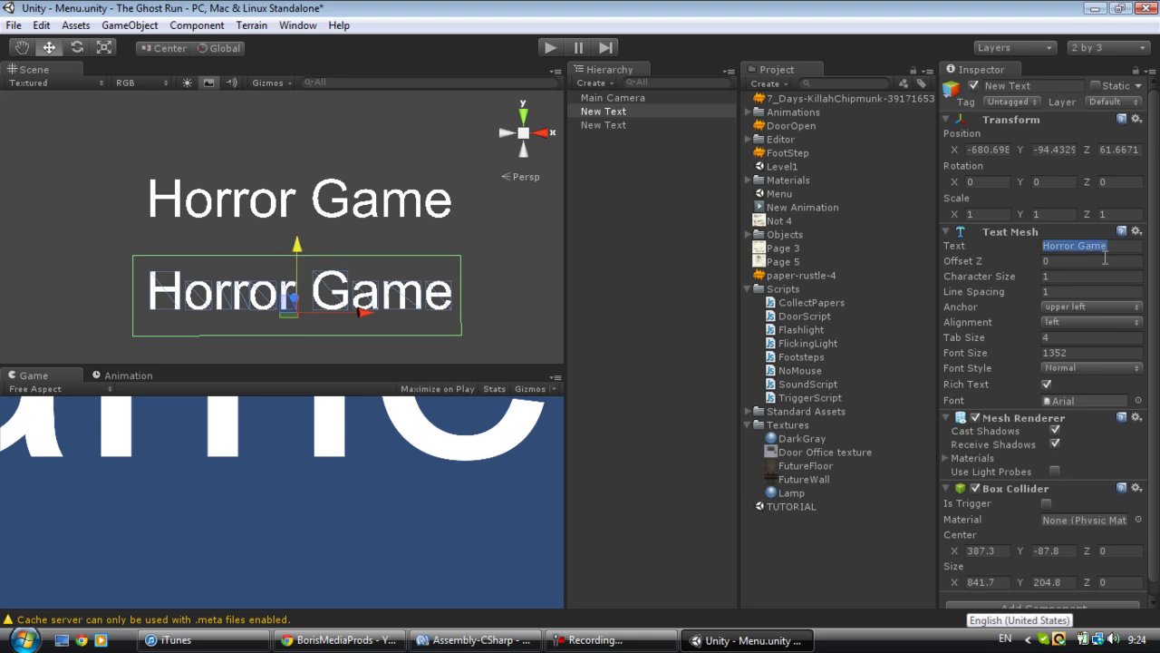
pyautogui.write('Start')
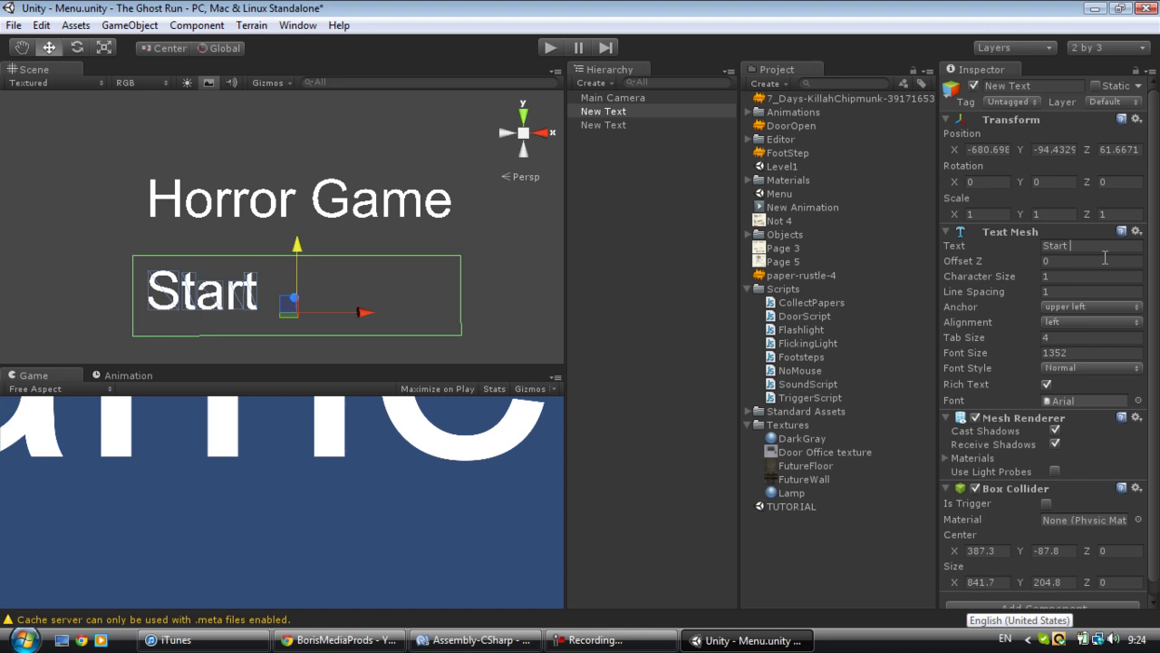
pyautogui.write(' Game')
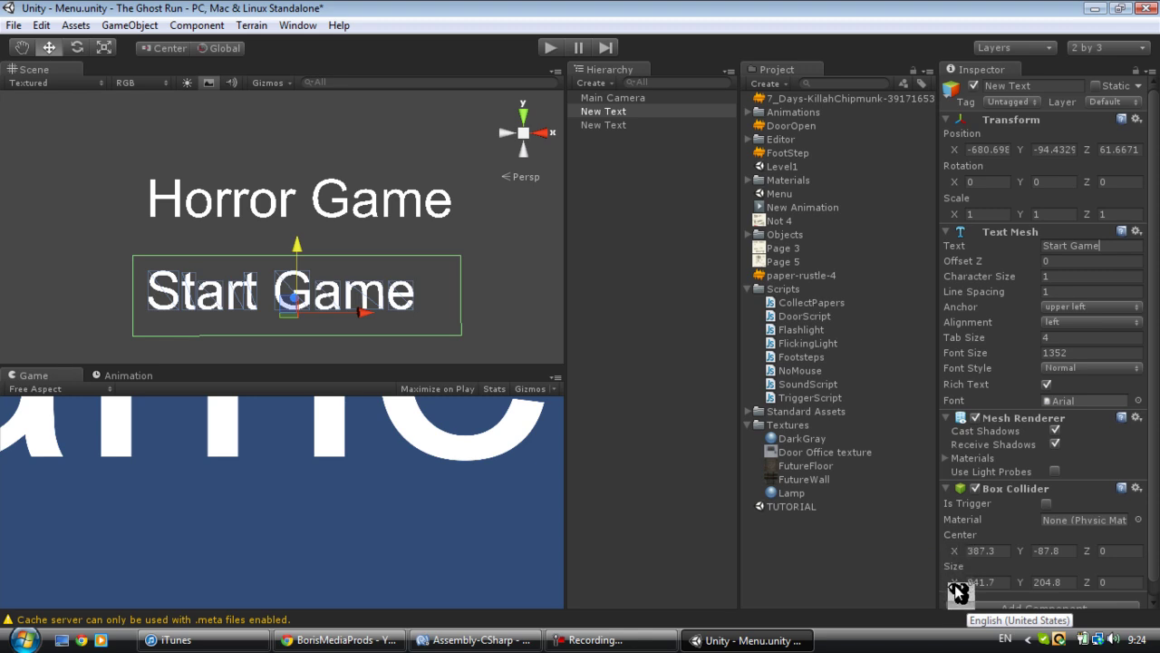
# - Narrow and shift the Start Game collider, and move the text right and below the title
pyautogui.moveTo(953, 582); pyautogui.dragTo(843, 580)
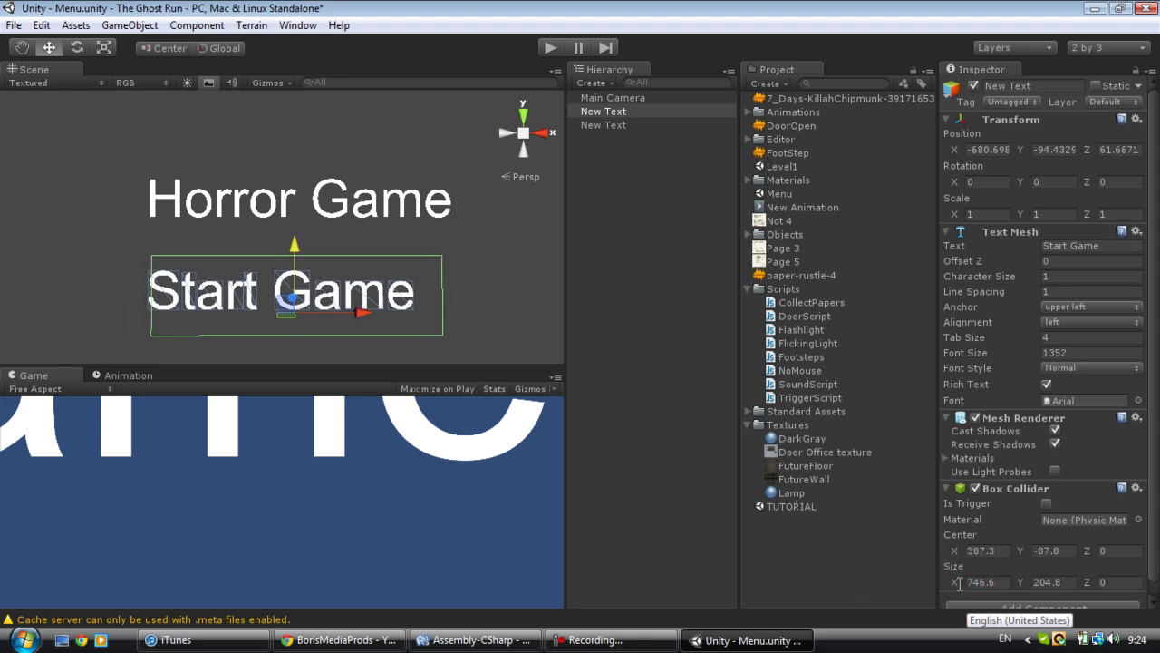
pyautogui.moveTo(961, 551); pyautogui.dragTo(880, 547)
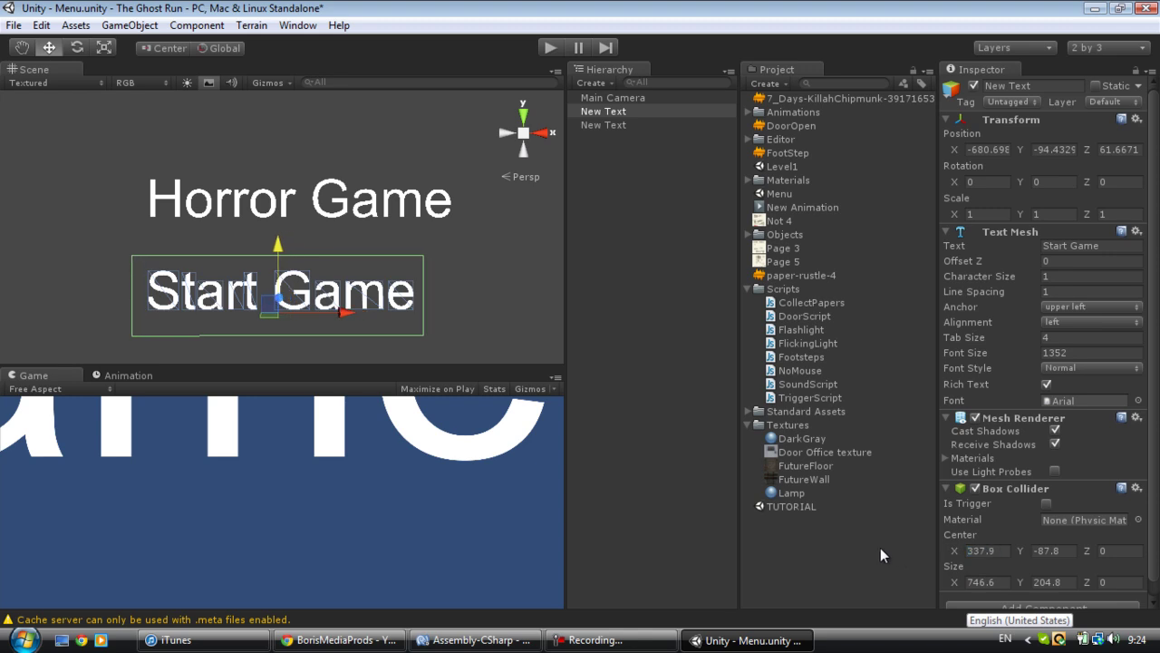
pyautogui.moveTo(342, 315); pyautogui.dragTo(363, 312)
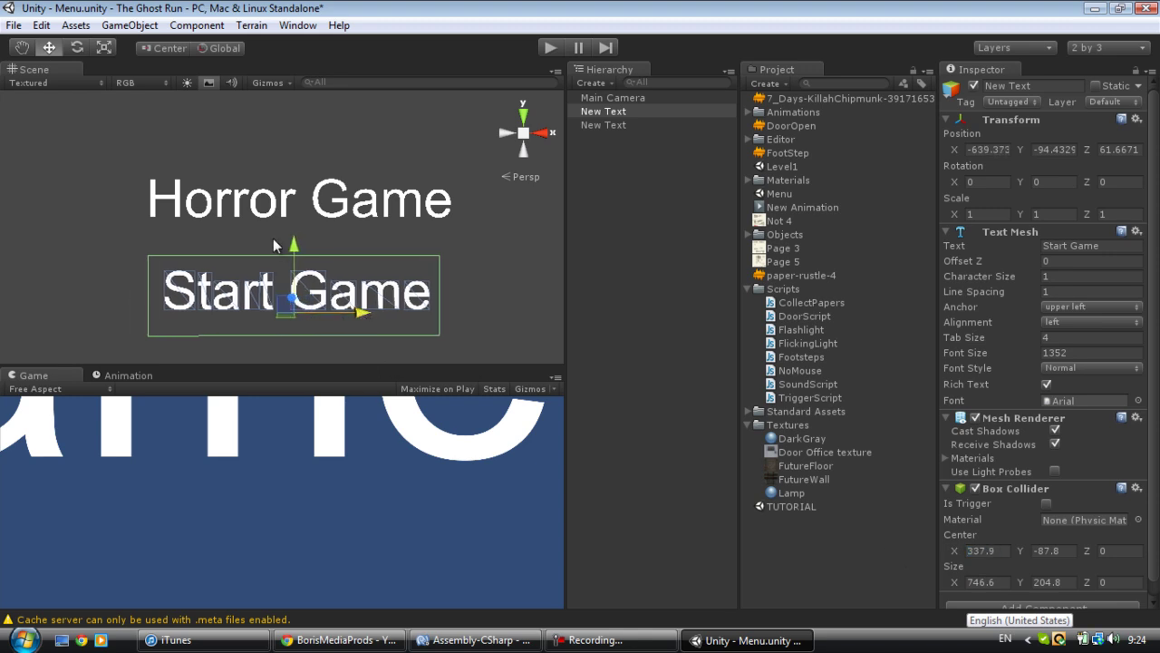
pyautogui.moveTo(293, 245); pyautogui.dragTo(293, 258)
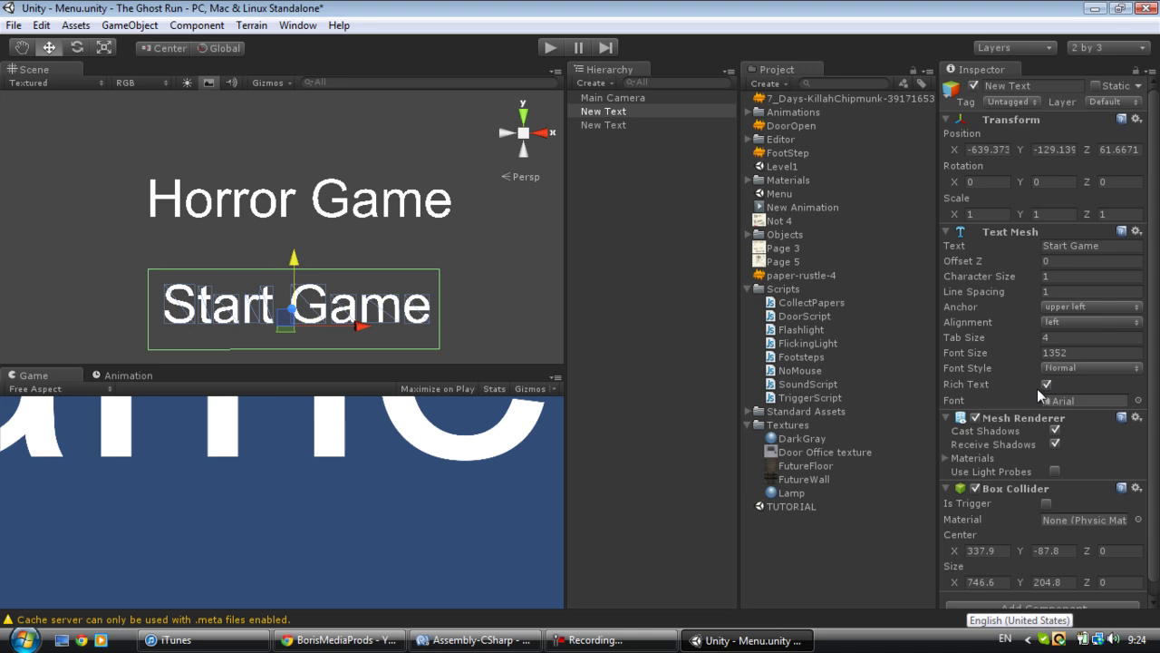
# - Shrink Start Game to font size 985 and resize its collider to 572.67 by 108.4
pyautogui.click(997, 350)
pyautogui.moveTo(997, 349); pyautogui.dragTo(749, 347)
pyautogui.moveTo(365, 315); pyautogui.dragTo(397, 315)
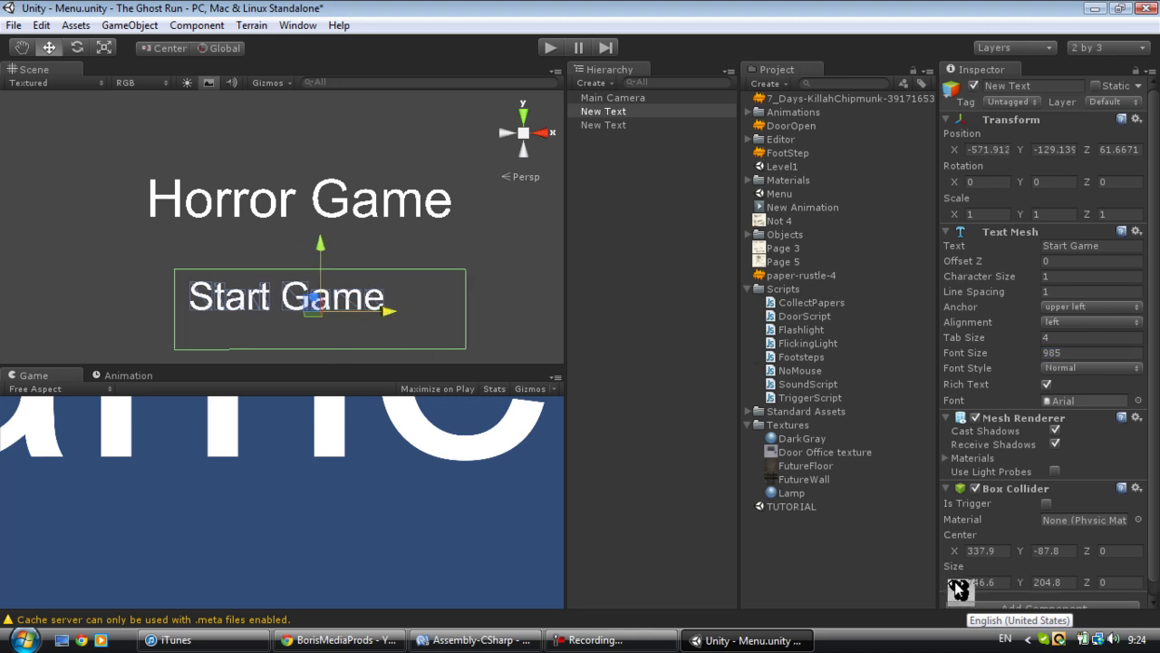
pyautogui.moveTo(959, 587); pyautogui.dragTo(653, 314)
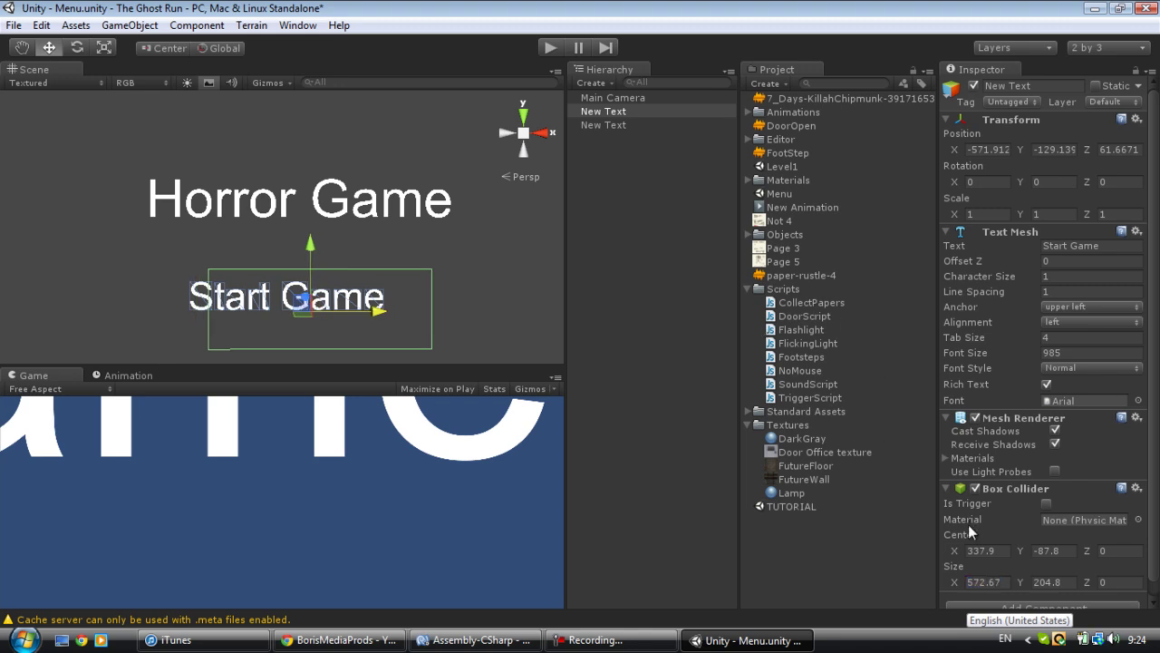
pyautogui.moveTo(953, 550); pyautogui.dragTo(875, 542)
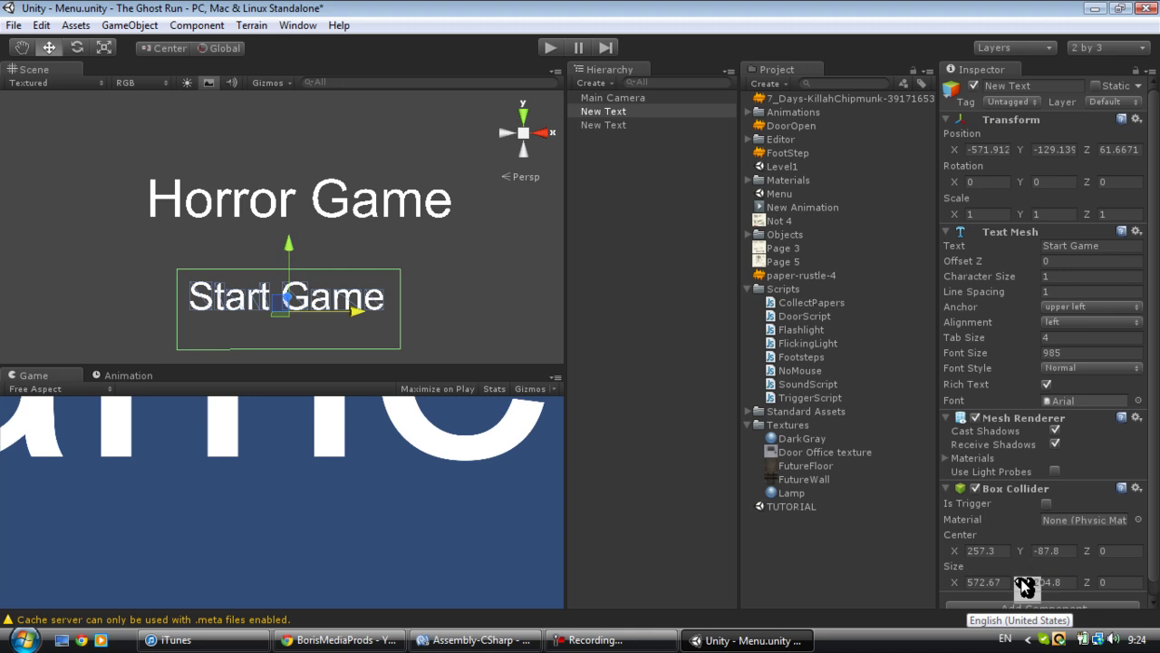
pyautogui.moveTo(1024, 585); pyautogui.dragTo(1074, 556)
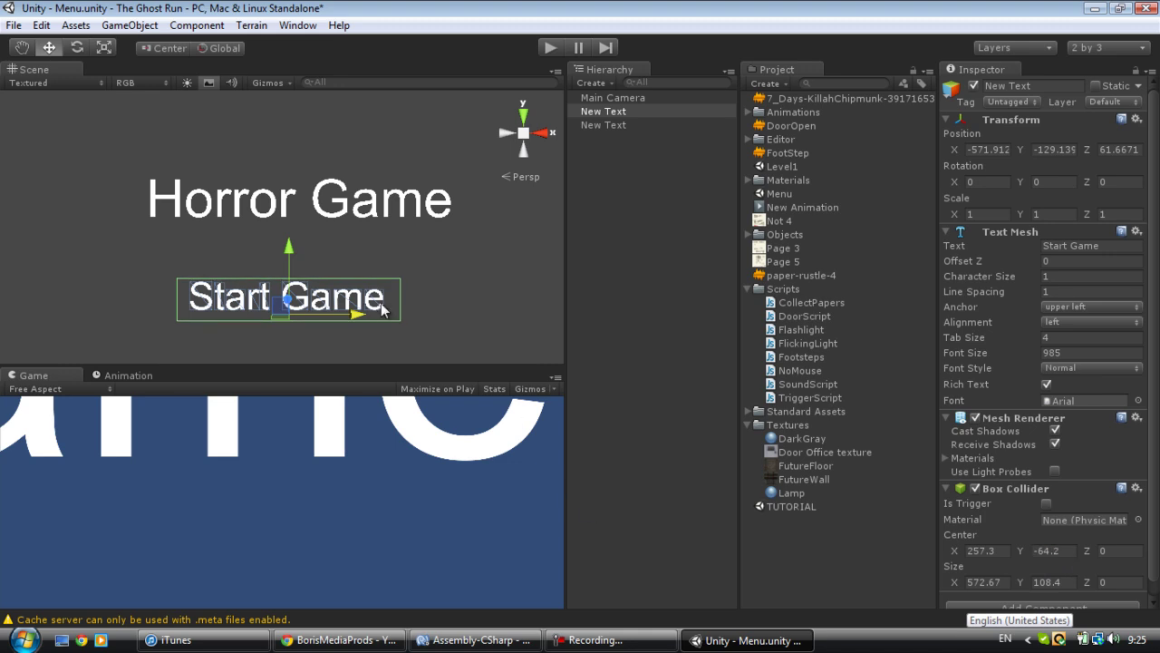
# - Nudge the Start Game text slightly right and up
pyautogui.moveTo(357, 315); pyautogui.dragTo(371, 316)
pyautogui.moveTo(295, 241); pyautogui.dragTo(297, 237)
pyautogui.keyDown('alt'); pyautogui.moveTo(117, 246); pyautogui.dragTo(259, 225); pyautogui.keyUp('alt')
# - Delete the Main Camera, leaving only the two text objects in the hierarchy
pyautogui.click(480, 286)
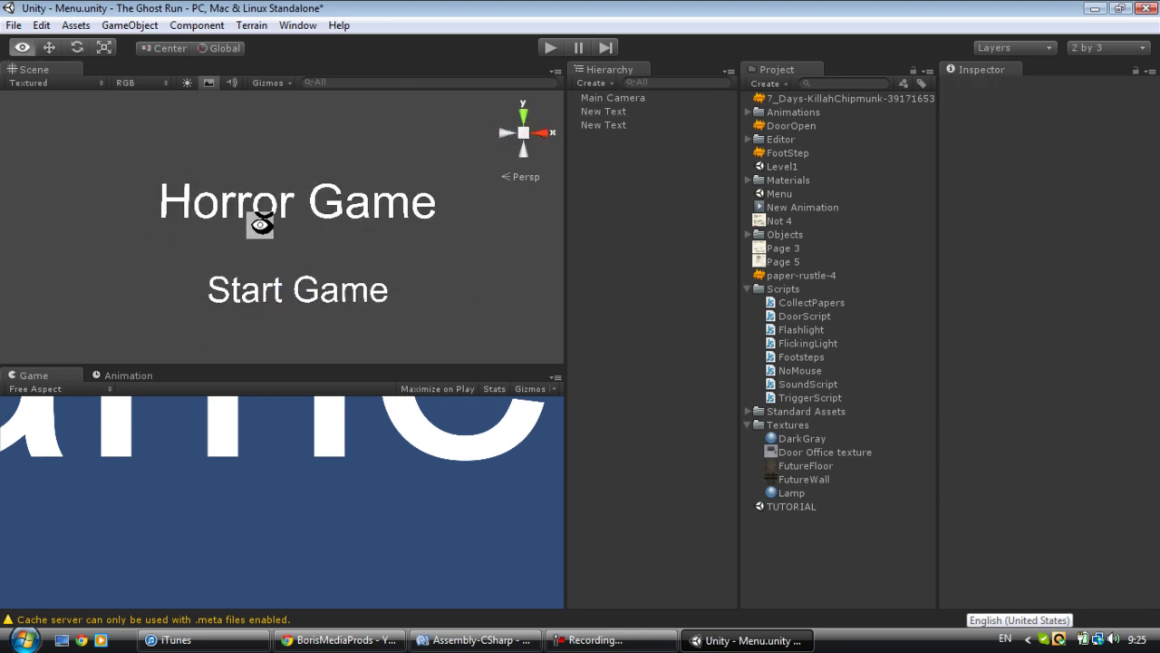
pyautogui.click(130, 25)
pyautogui.moveTo(116, 71)
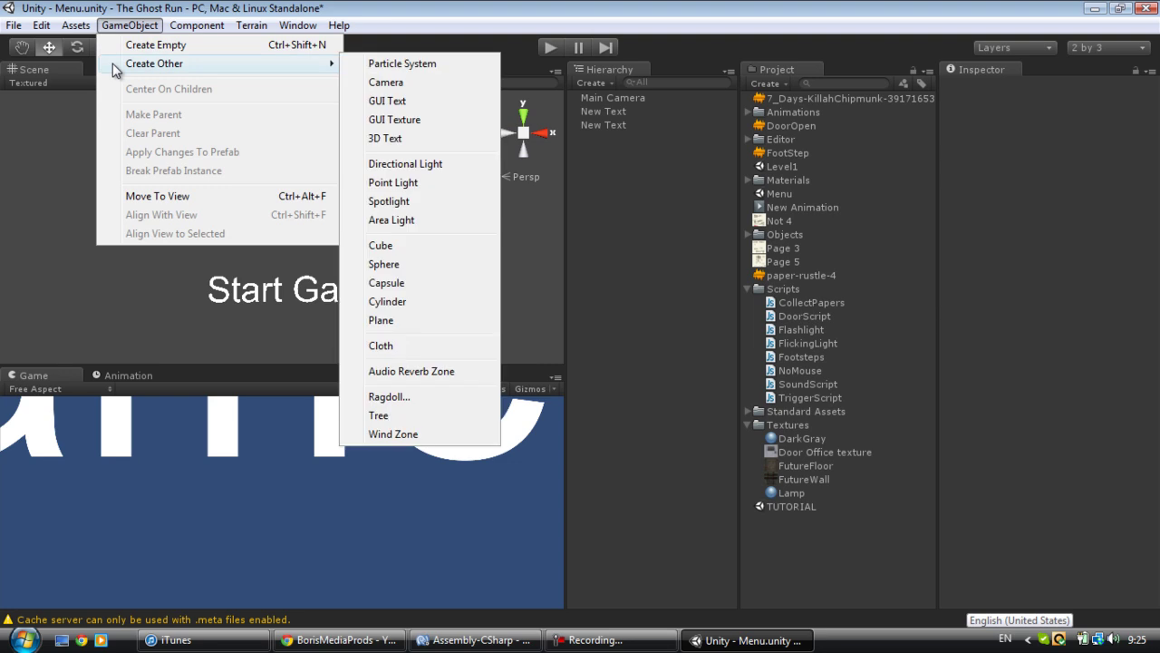
pyautogui.click(176, 462)
pyautogui.click(624, 96)
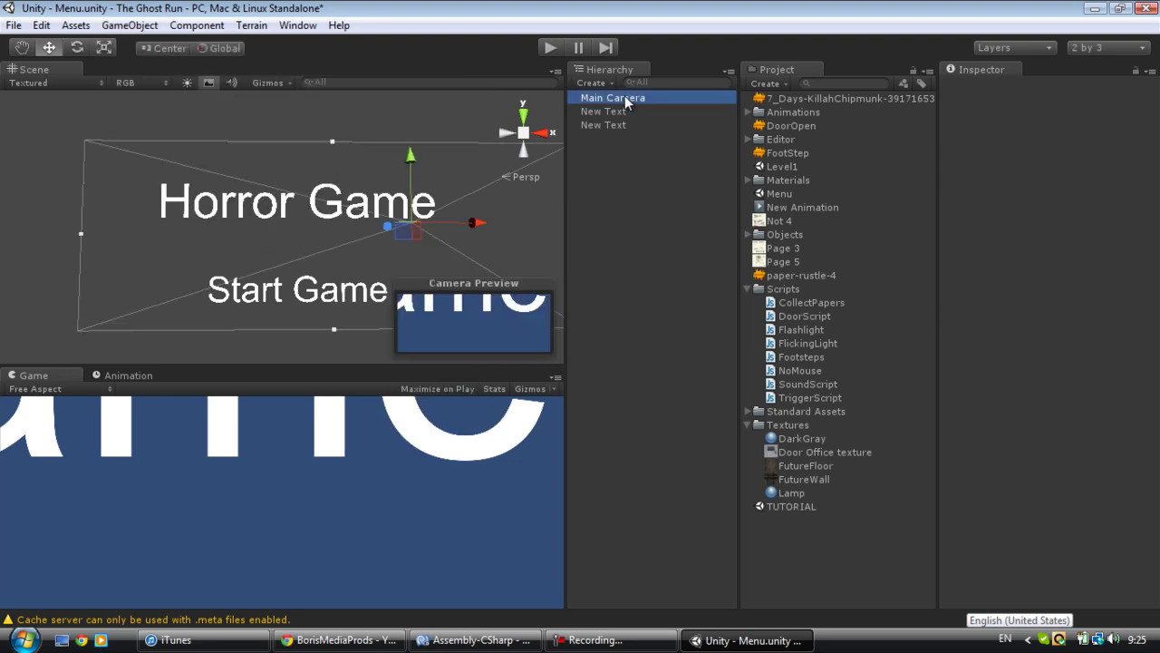
pyautogui.press('Delete')
pyautogui.click(130, 25)
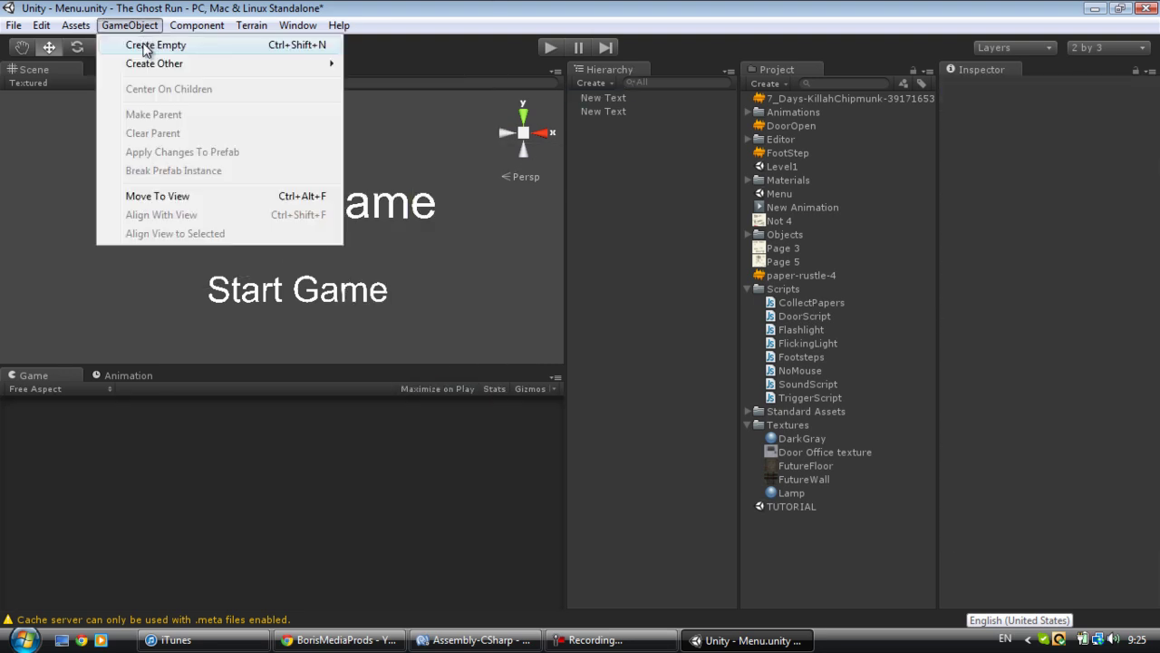
# - Add Menu.unity to Build Settings as scene 0, ahead of TUTORIAL.unity
pyautogui.moveTo(150, 67)
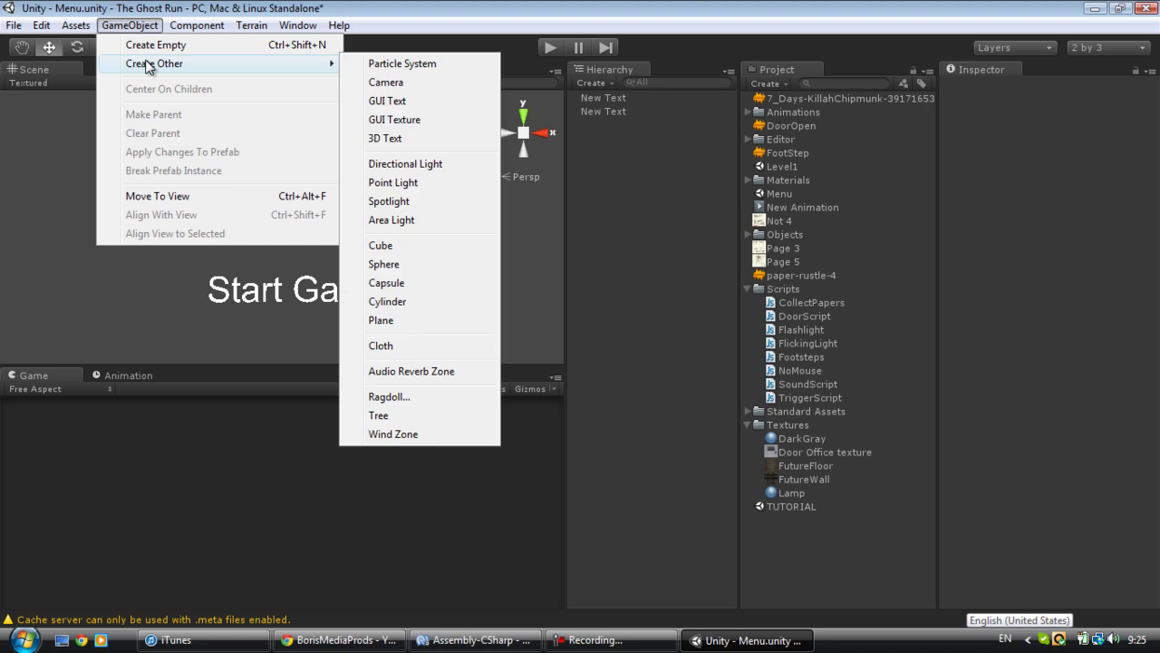
pyautogui.click(15, 25)
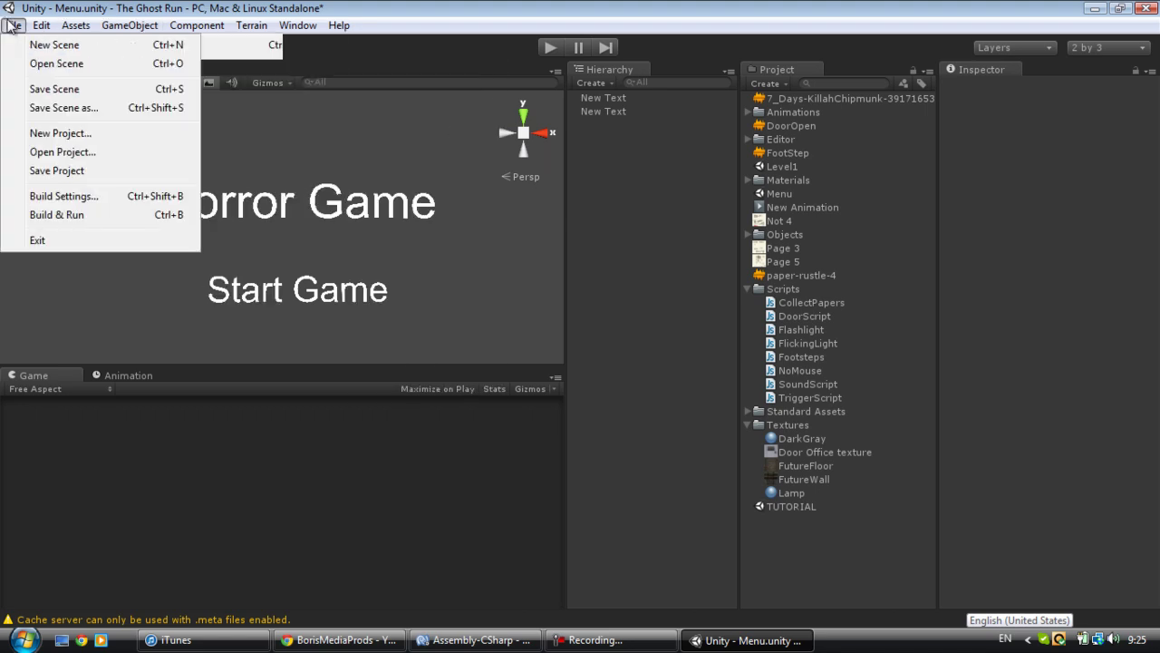
pyautogui.click(45, 198)
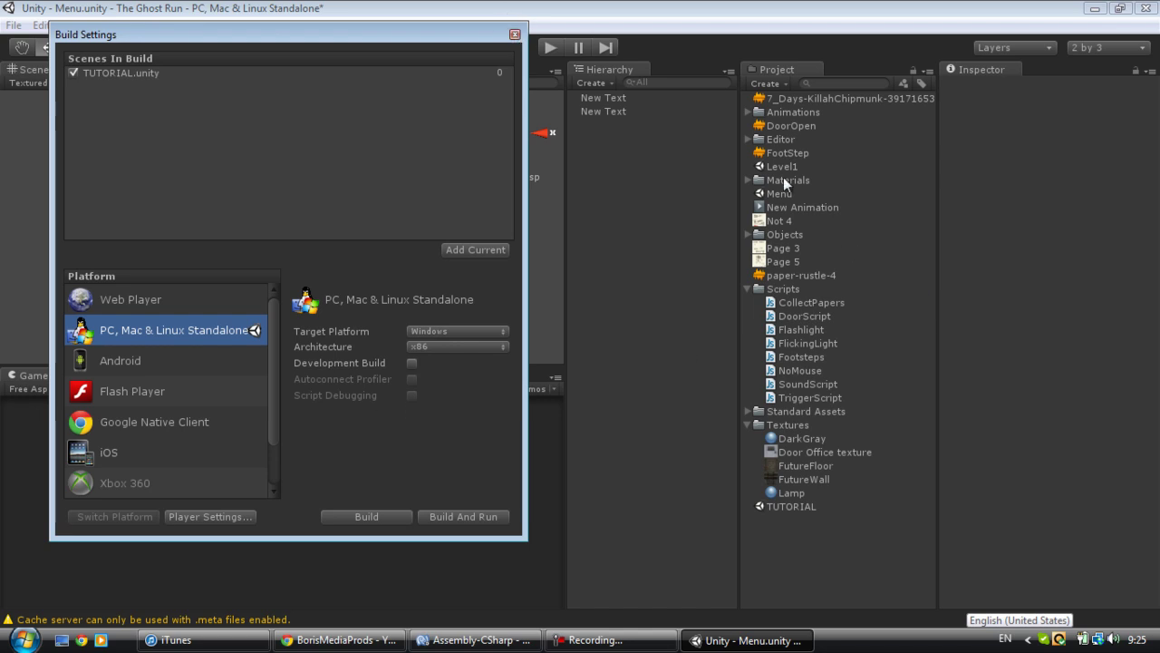
pyautogui.moveTo(779, 193); pyautogui.dragTo(215, 130)
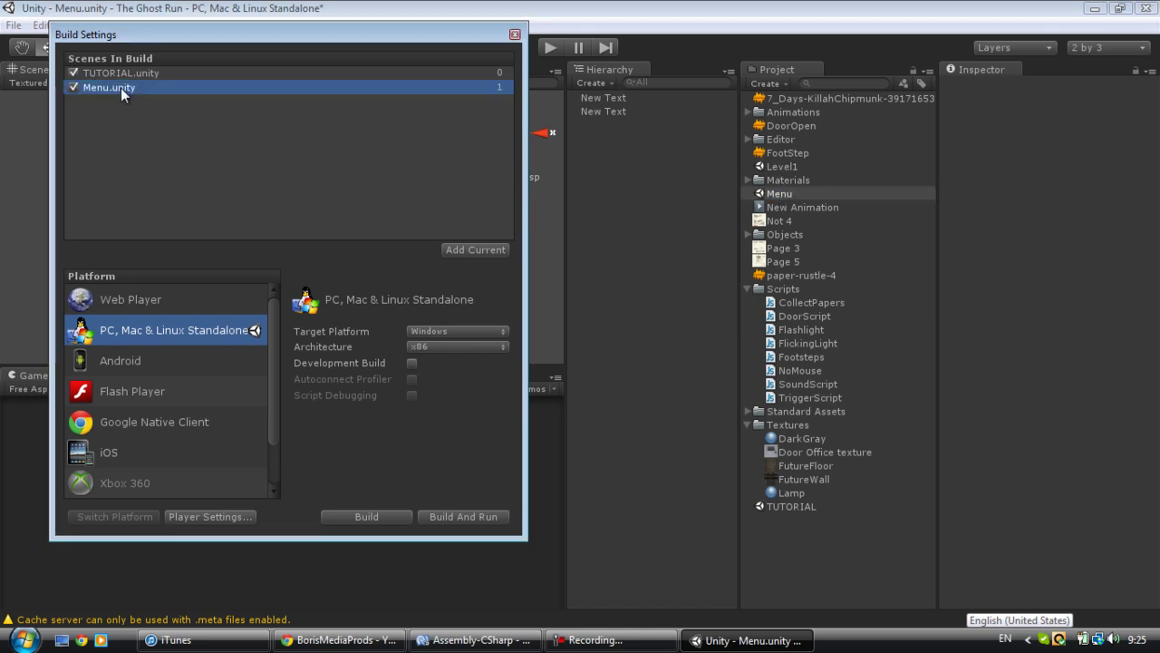
pyautogui.moveTo(122, 91); pyautogui.dragTo(134, 70)
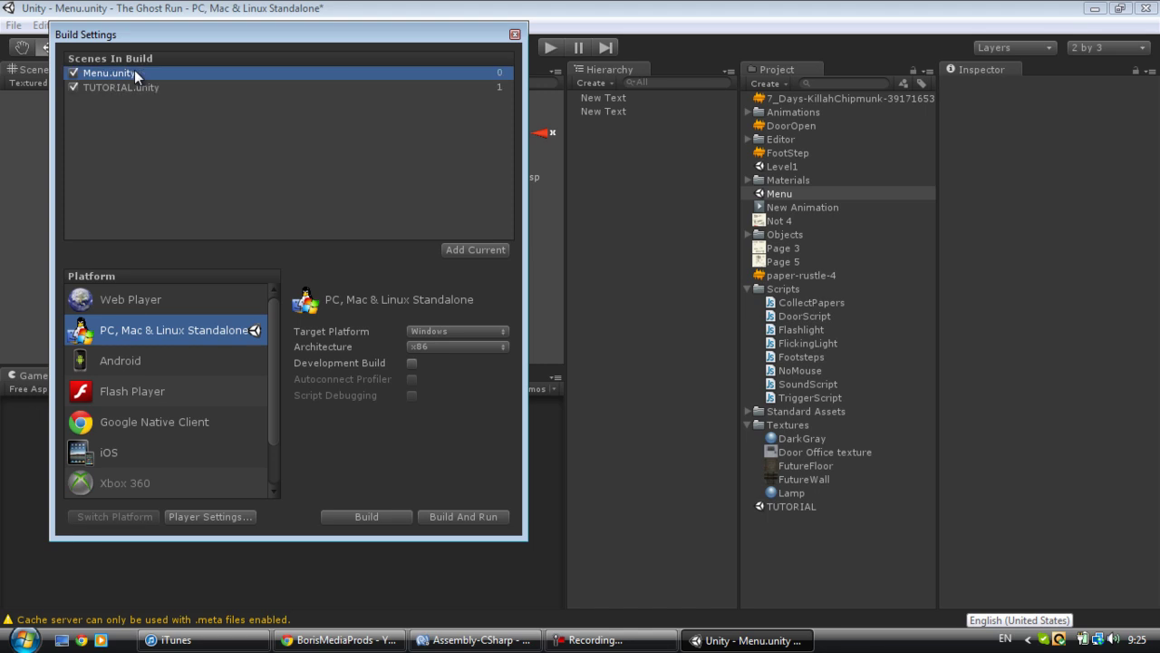
# - Set the Render Settings skybox material to MoonShine Skybox
pyautogui.click(514, 35)
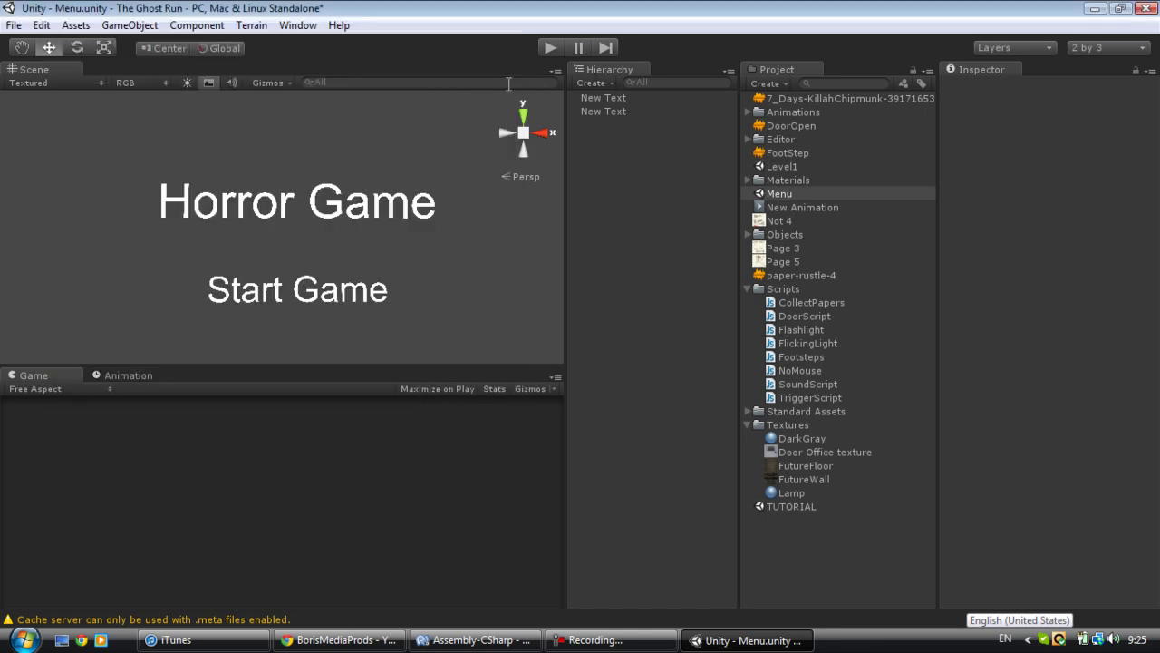
pyautogui.click(41, 27)
pyautogui.click(92, 409)
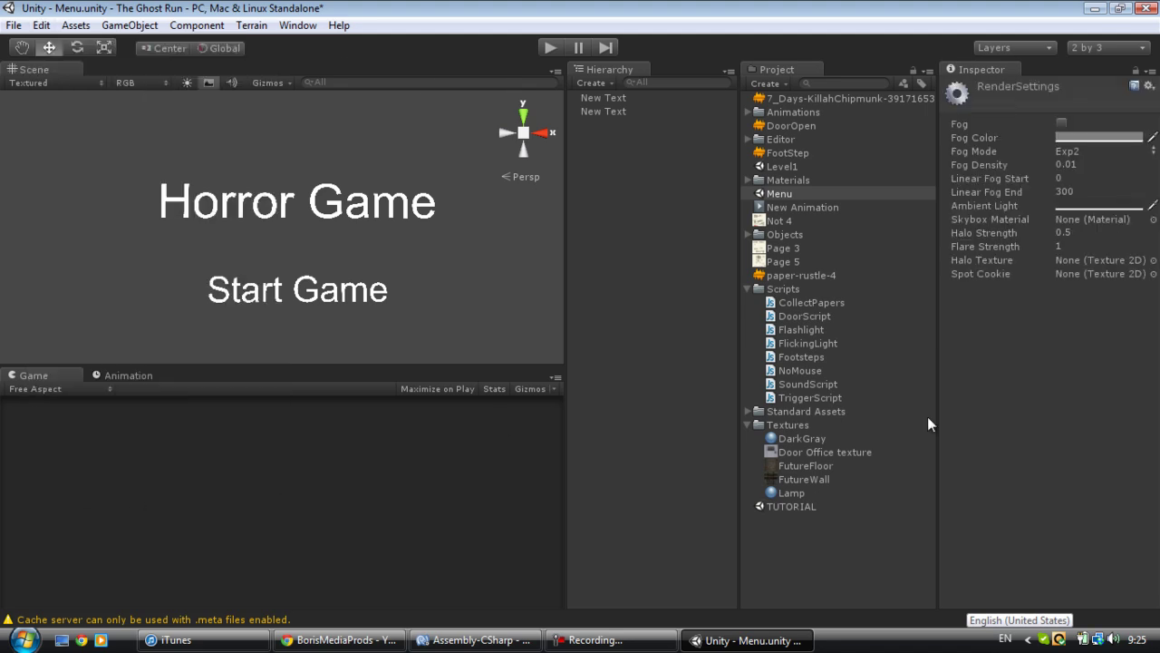
pyautogui.click(1152, 219)
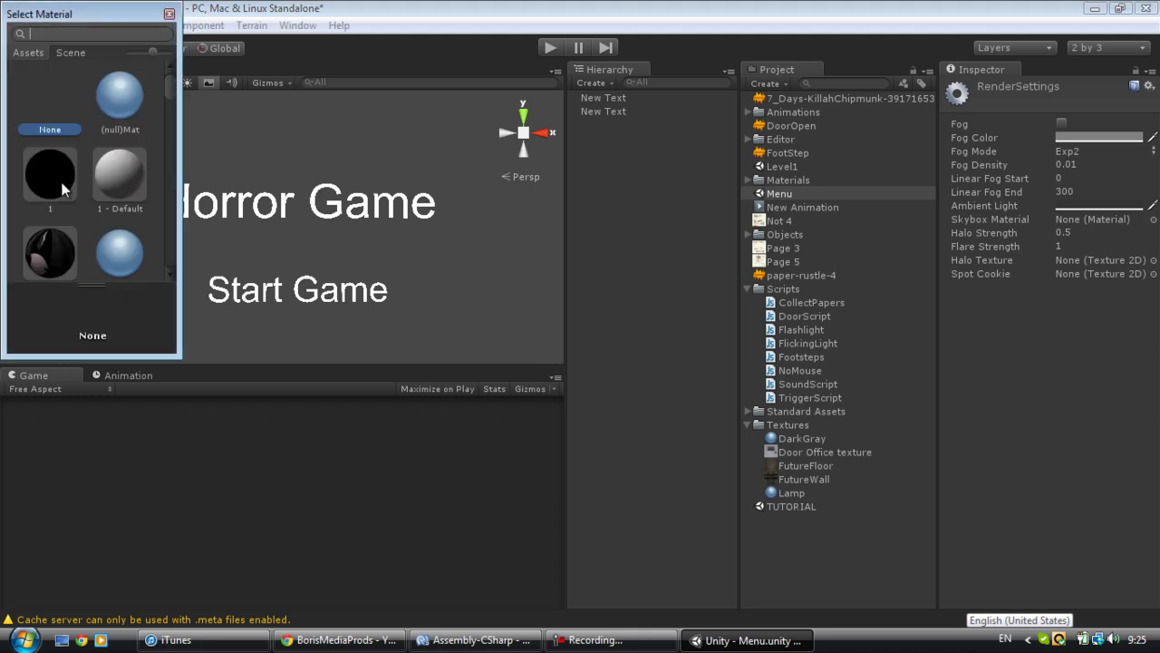
pyautogui.write('moon')
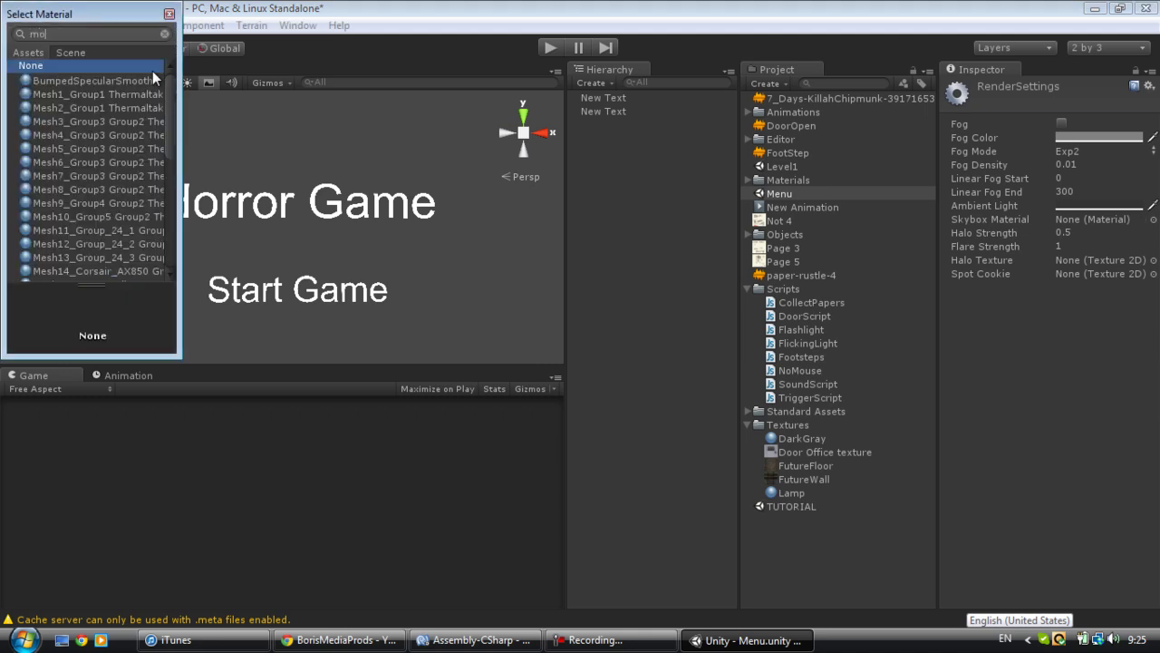
pyautogui.doubleClick(83, 82)
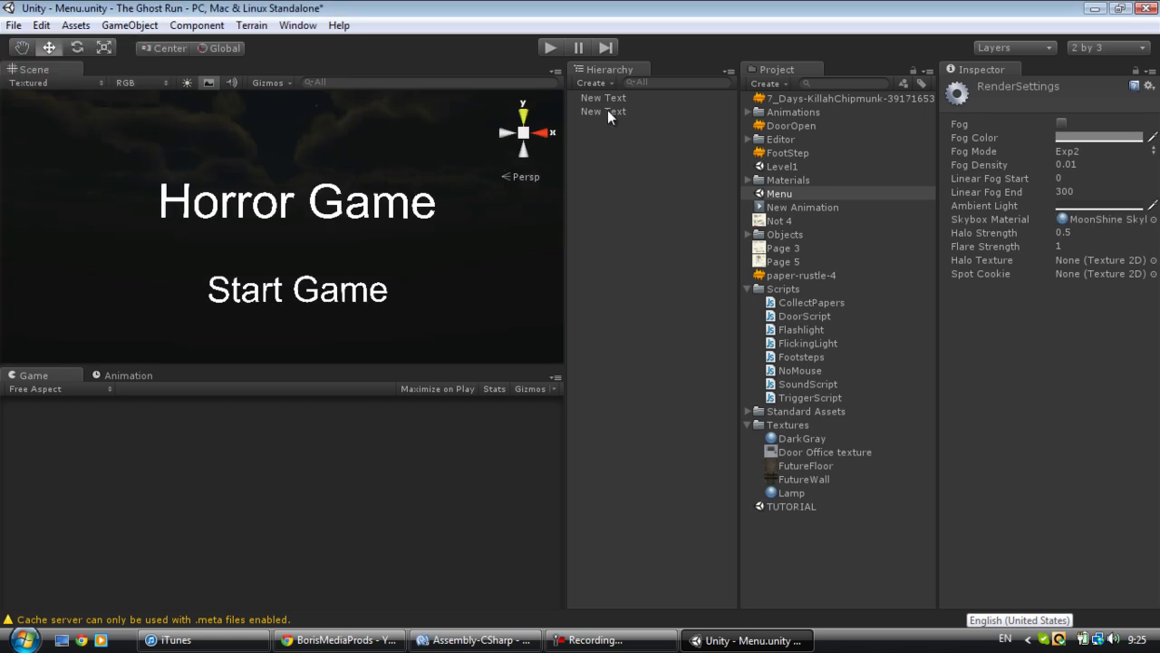
# - Turn off Receive Shadows in the Horror Game text's Mesh Renderer
pyautogui.click(408, 205)
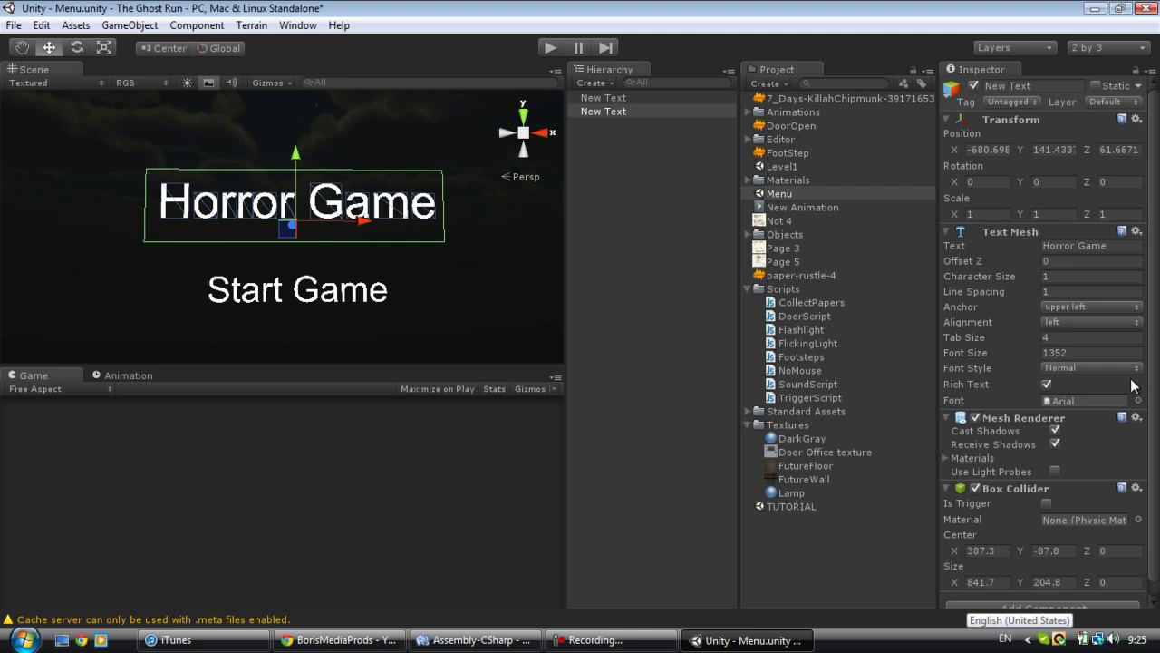
pyautogui.click(1097, 367)
pyautogui.click(1097, 367)
pyautogui.click(1096, 365)
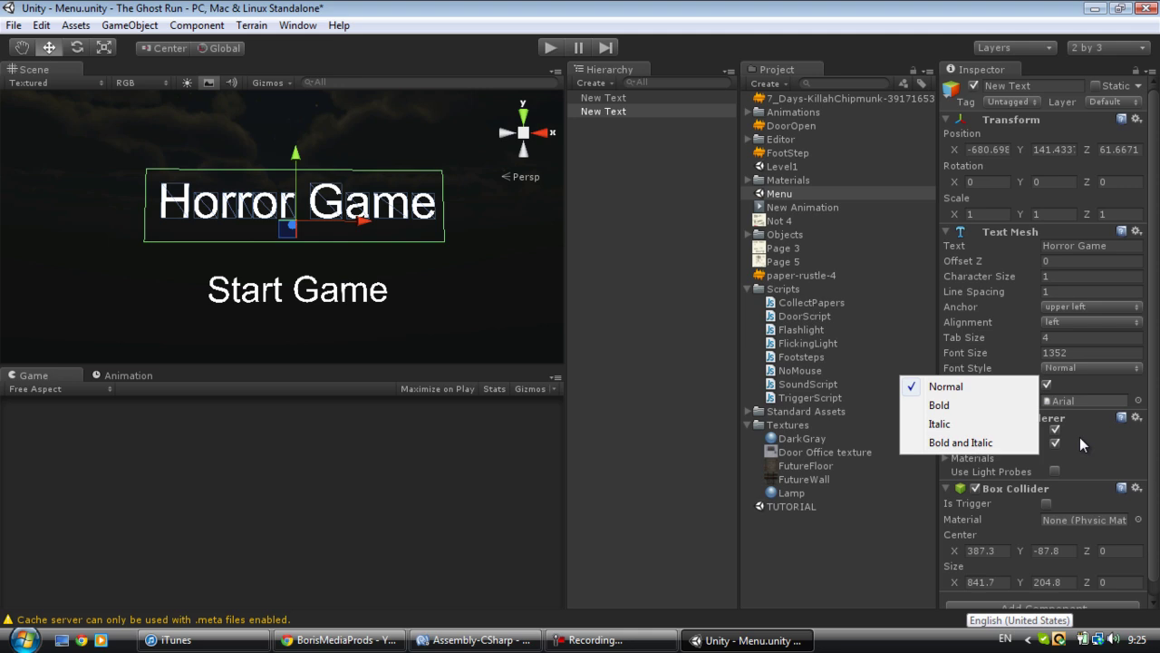
pyautogui.click(1083, 437)
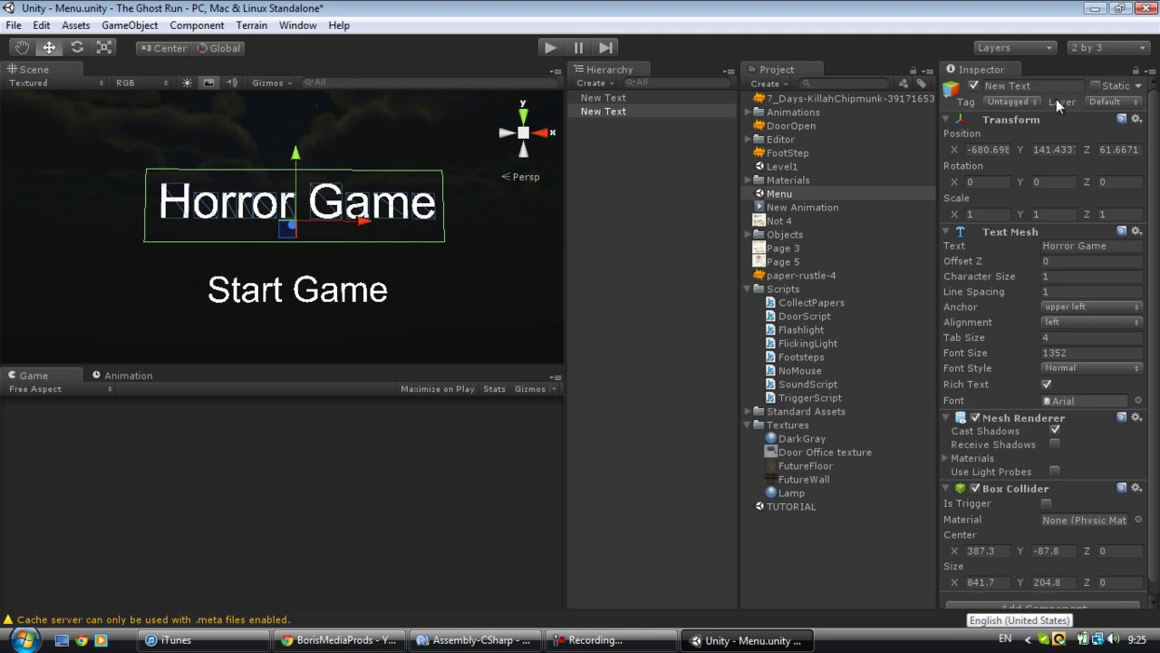
pyautogui.click(1108, 101)
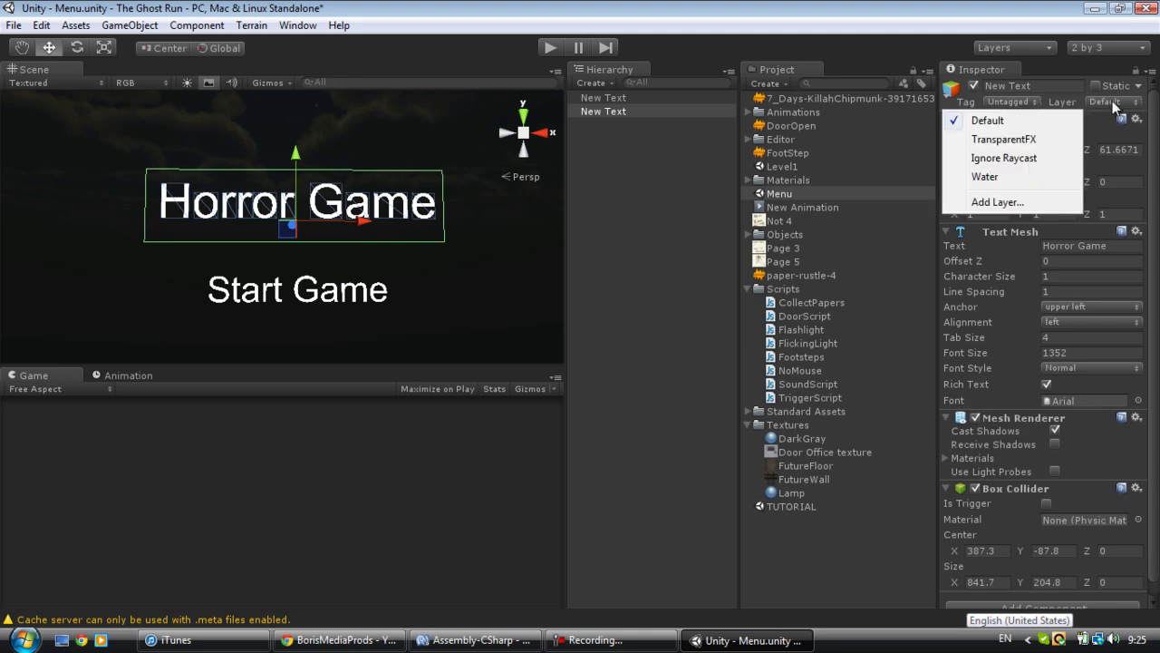
pyautogui.click(1054, 231)
pyautogui.click(476, 250)
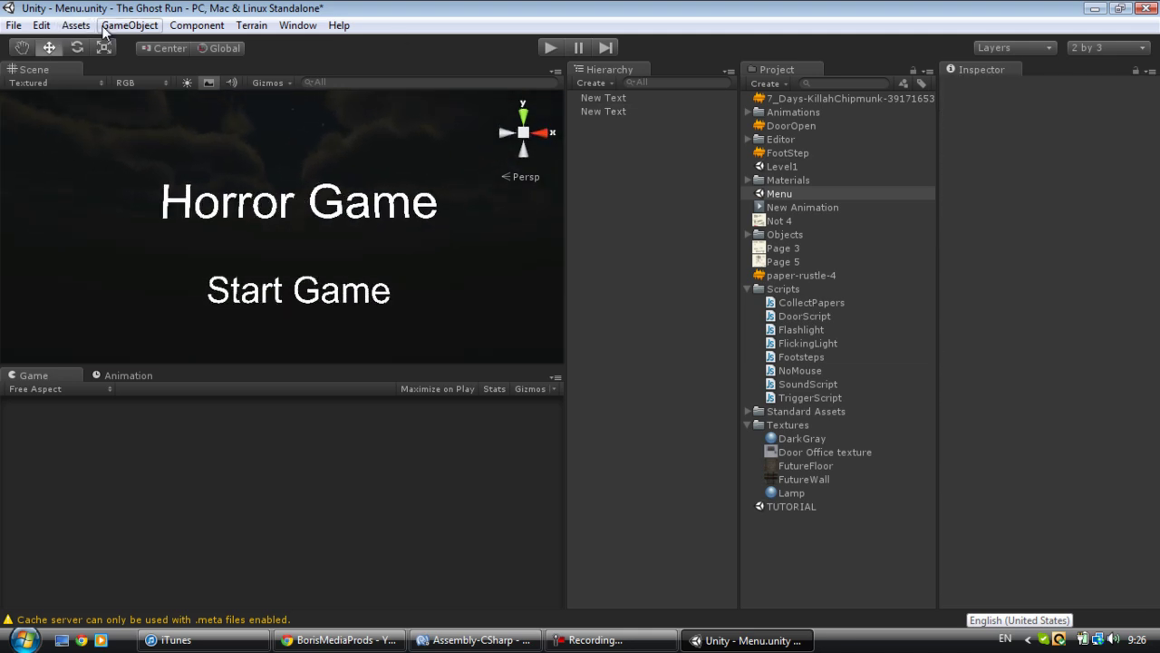
# - Add a new Camera framing both titles against the night sky and test it in Play mode
pyautogui.click(130, 26)
pyautogui.moveTo(181, 64)
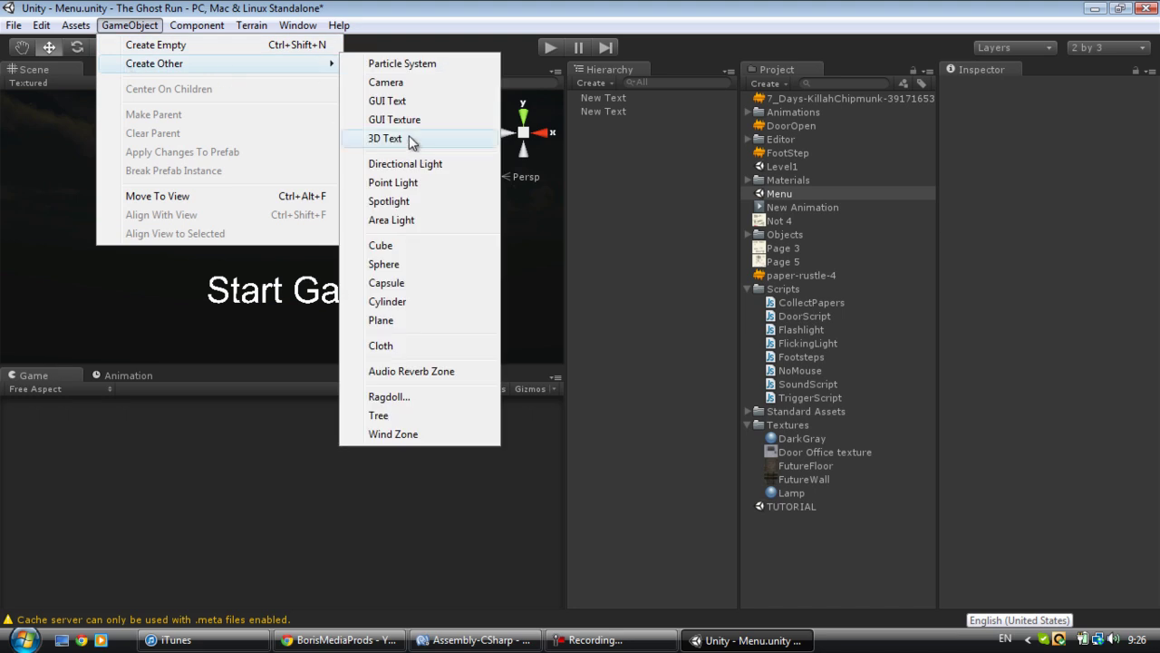
pyautogui.click(398, 82)
pyautogui.keyDown('alt'); pyautogui.moveTo(399, 261); pyautogui.dragTo(479, 187); pyautogui.keyUp('alt')
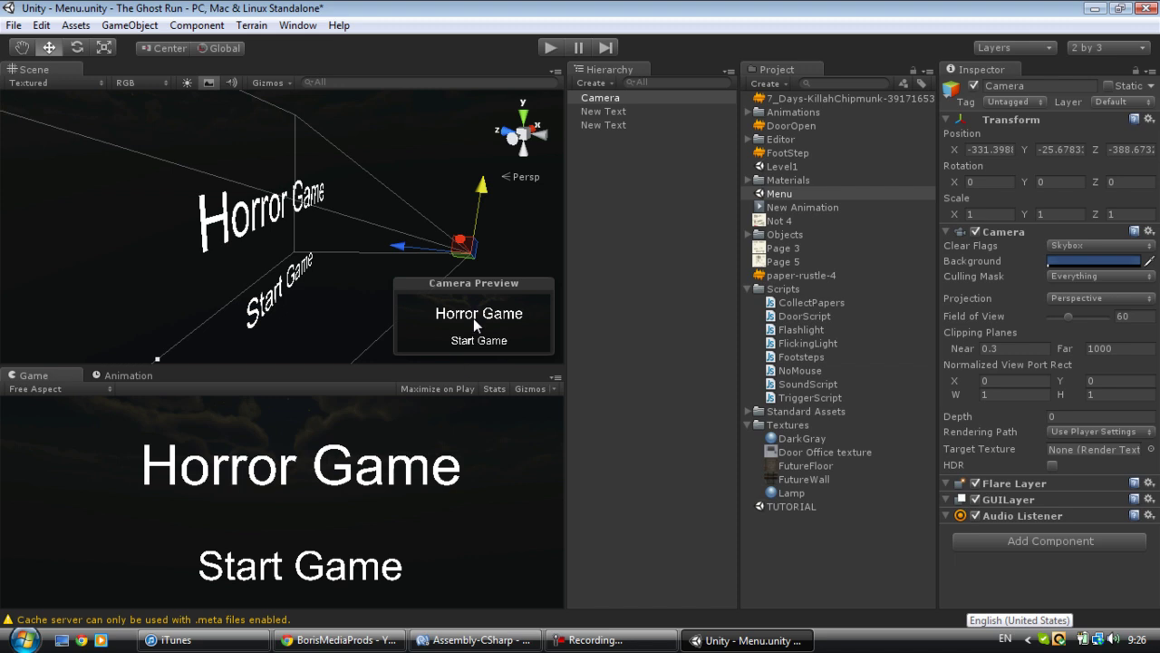
pyautogui.click(550, 47)
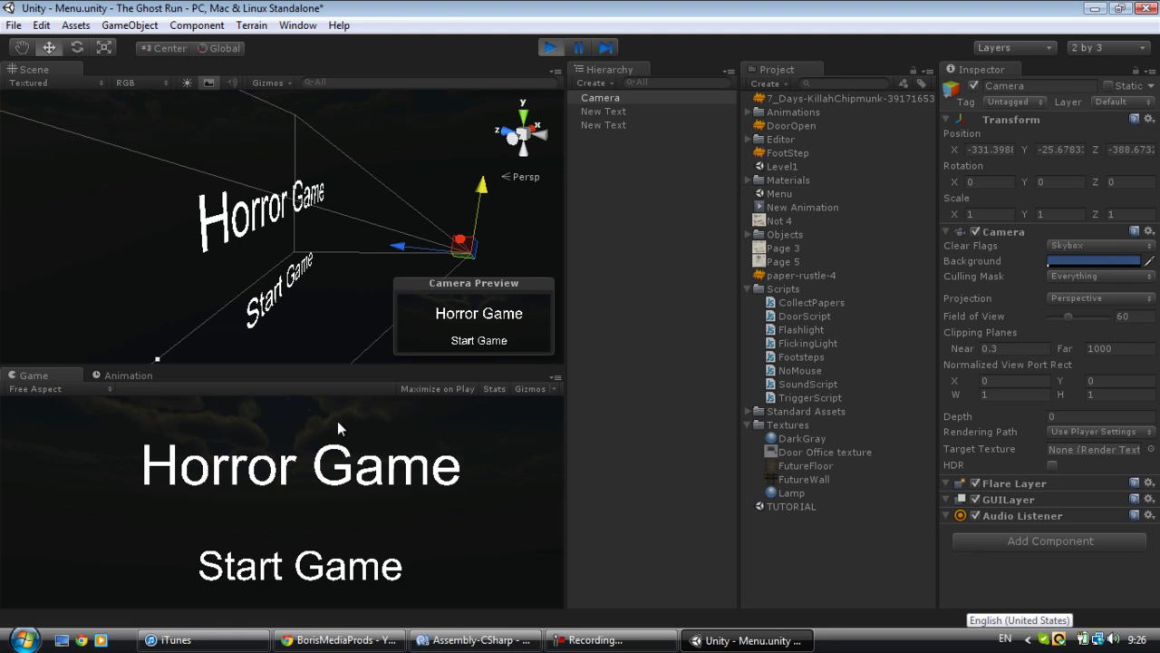
pyautogui.click(563, 45)
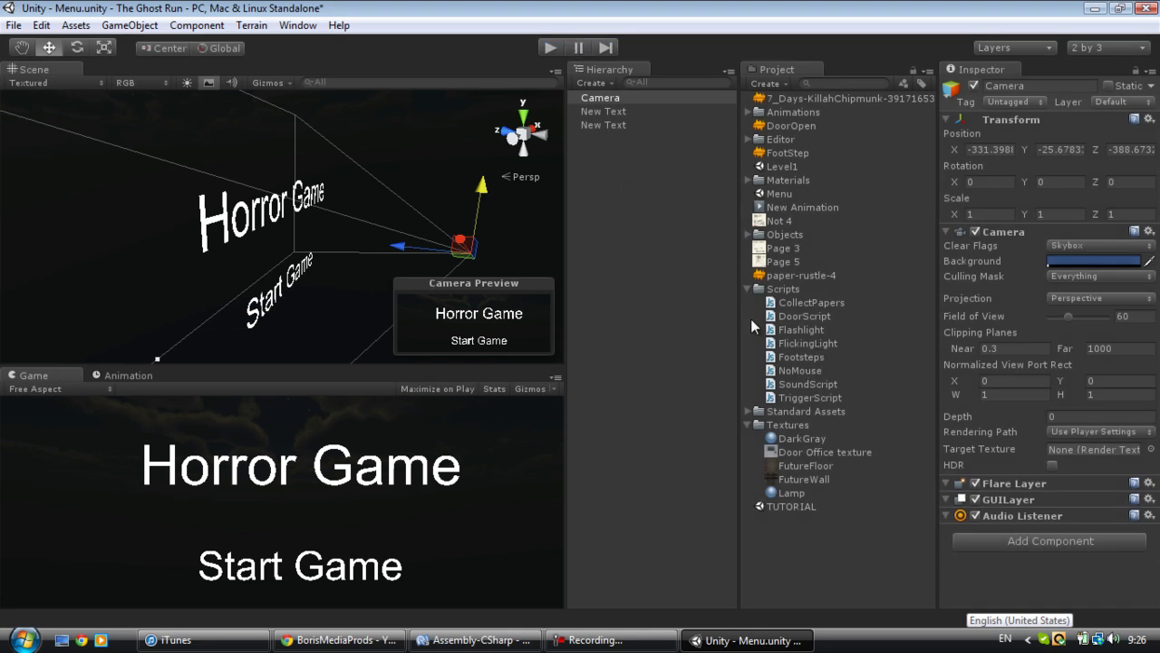
# - Attach the Standard Assets MouseLook script from Character Controllers > Sources to the Camera
pyautogui.click(745, 287)
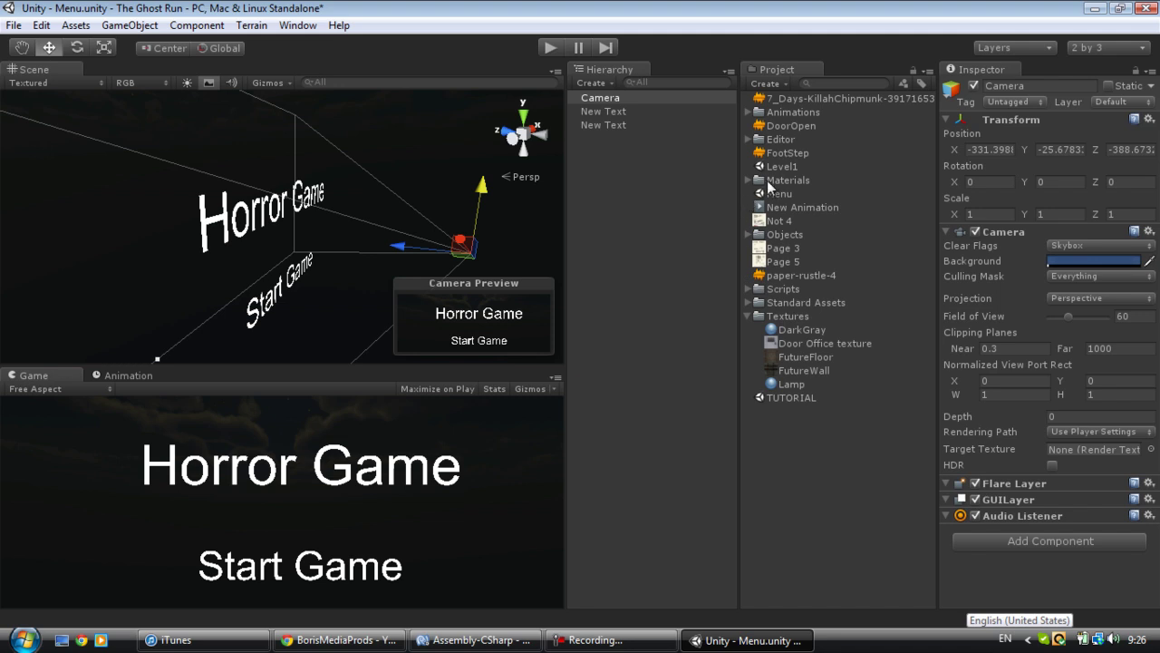
pyautogui.click(749, 302)
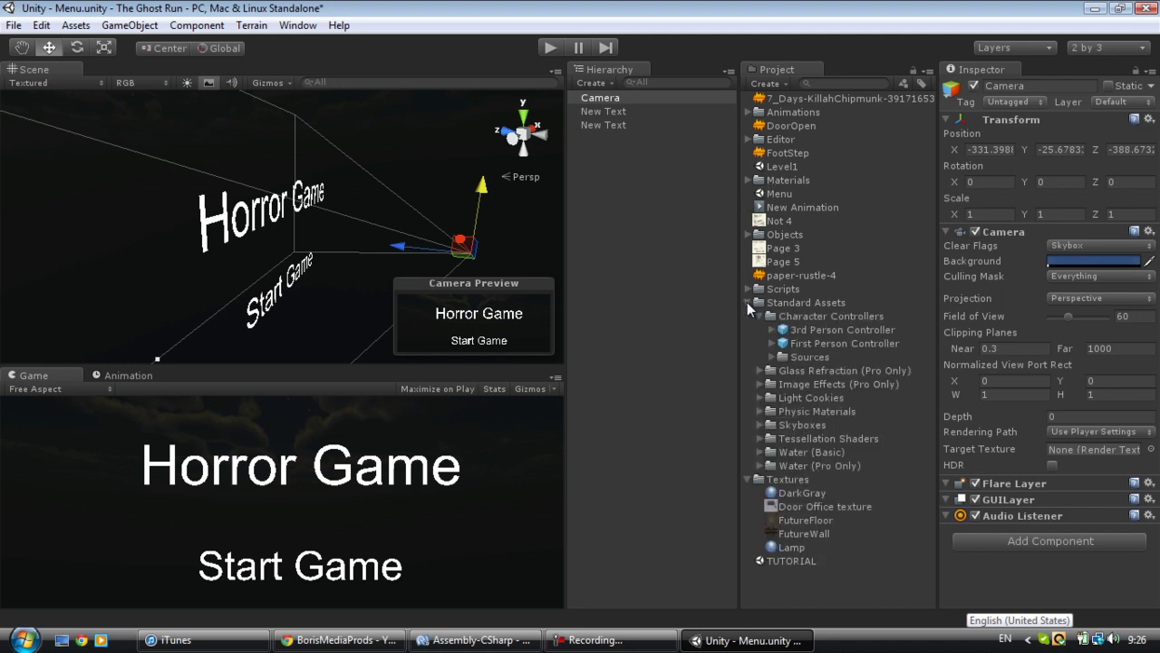
pyautogui.click(759, 315)
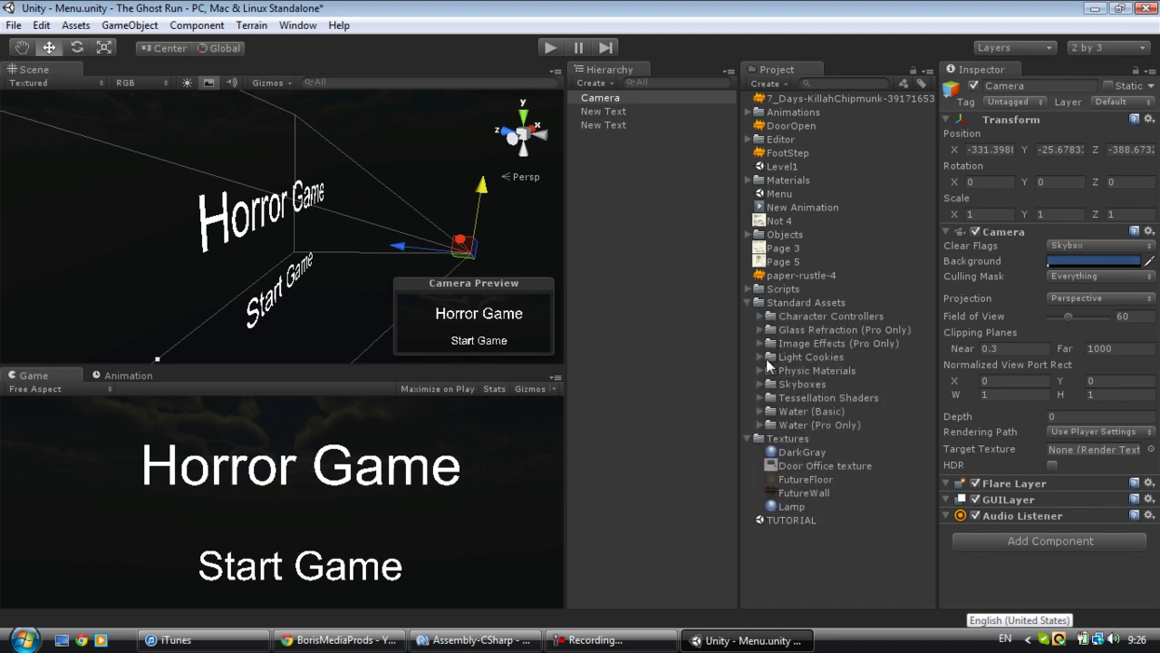
pyautogui.click(760, 316)
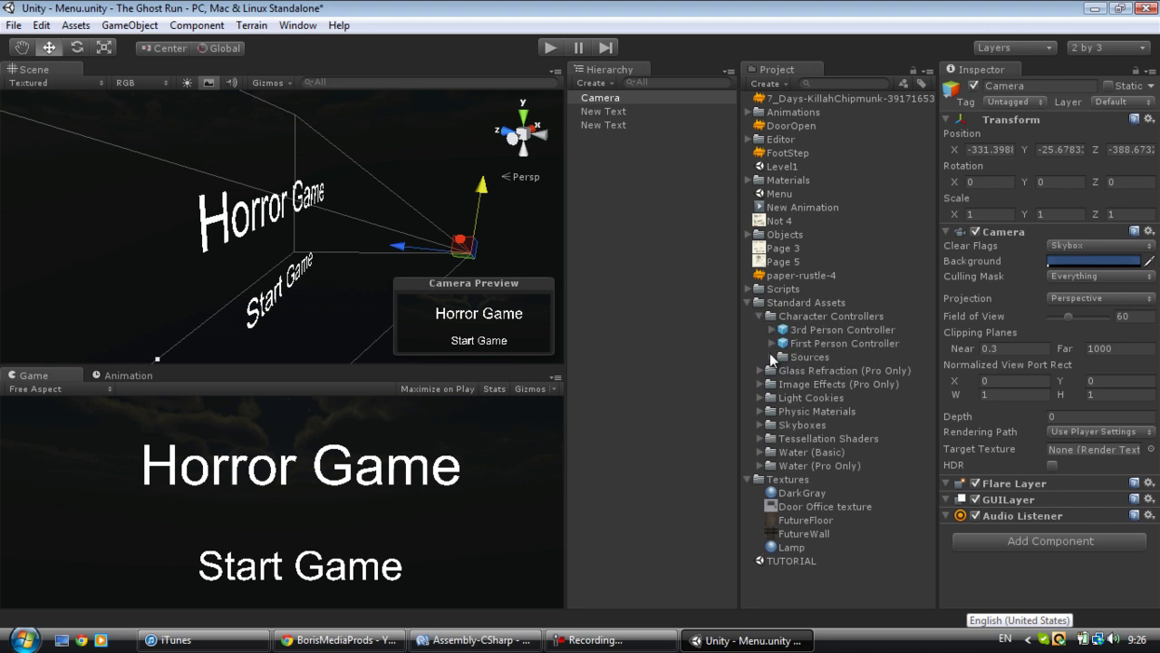
pyautogui.click(770, 356)
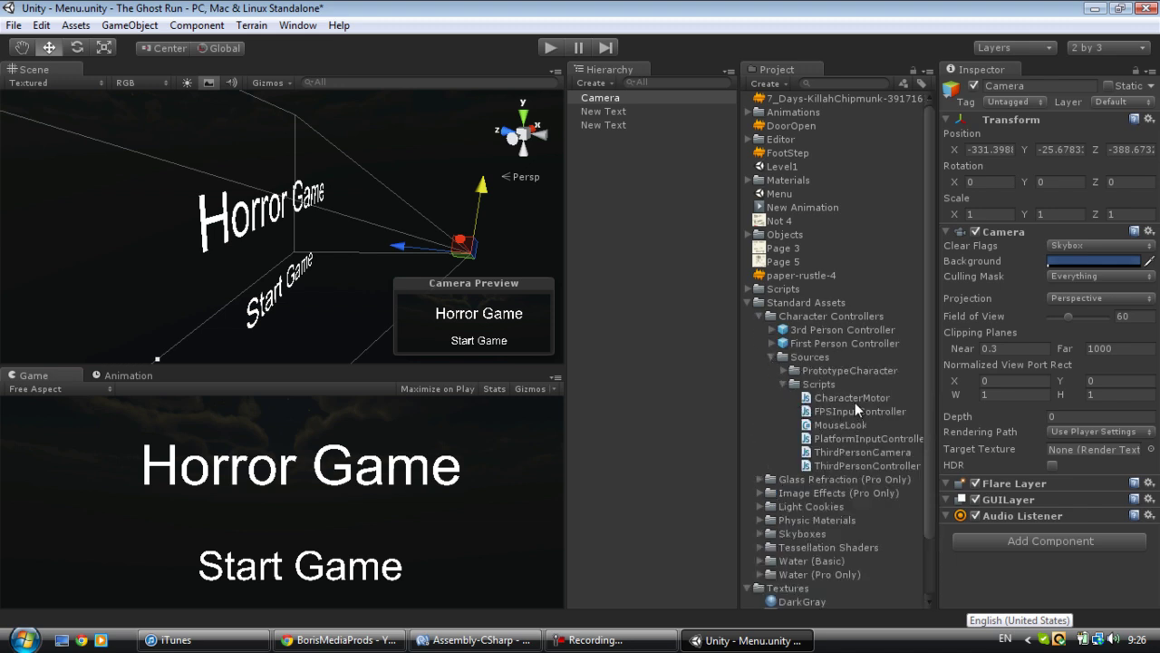
pyautogui.moveTo(837, 422); pyautogui.dragTo(611, 98)
# - Set Mouse Look Sensitivity X and Y to 5 and test the camera in play mode
pyautogui.scroll(-2, 1048, 399)
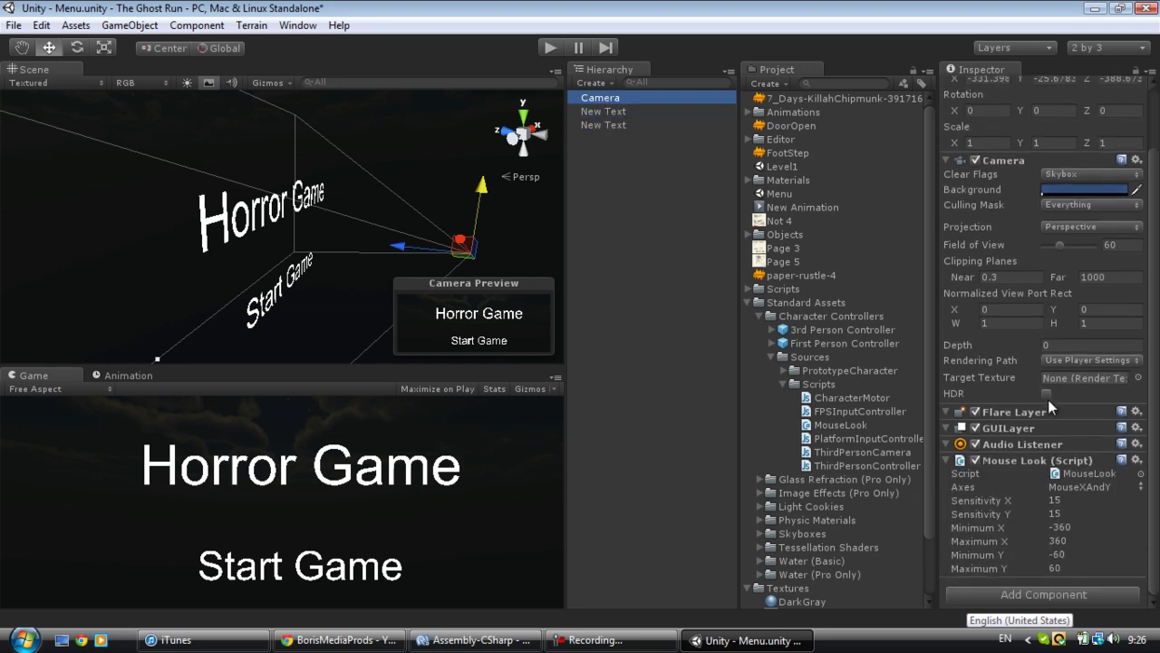
pyautogui.click(1076, 500)
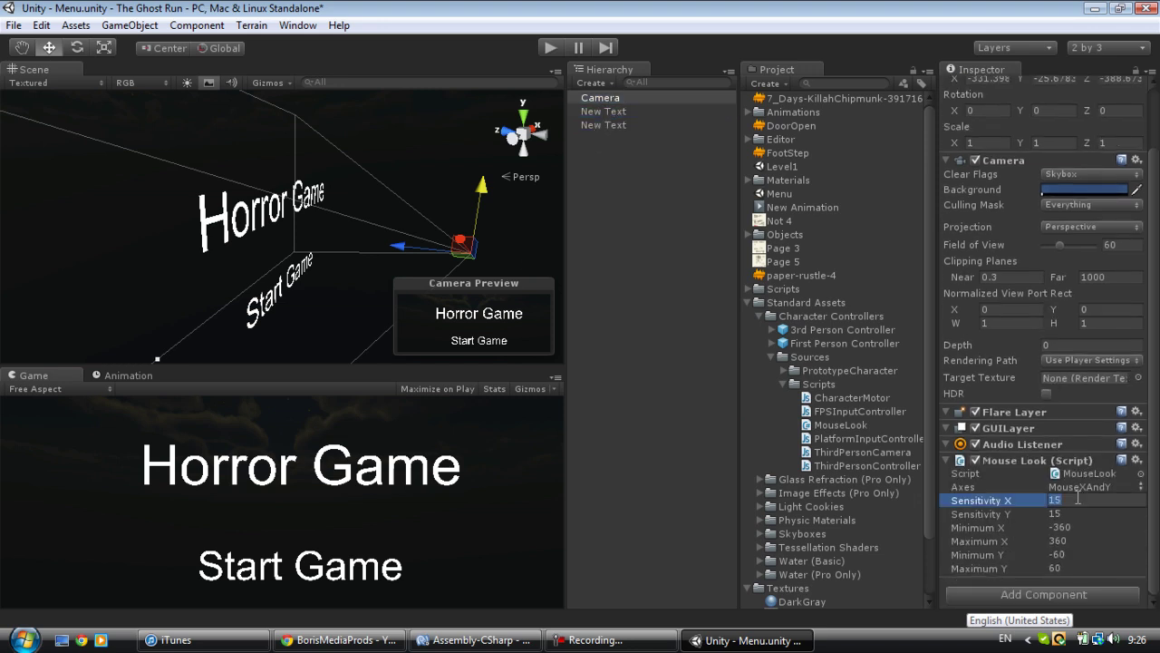
pyautogui.write('5')
pyautogui.press('Tab')
pyautogui.write('5')
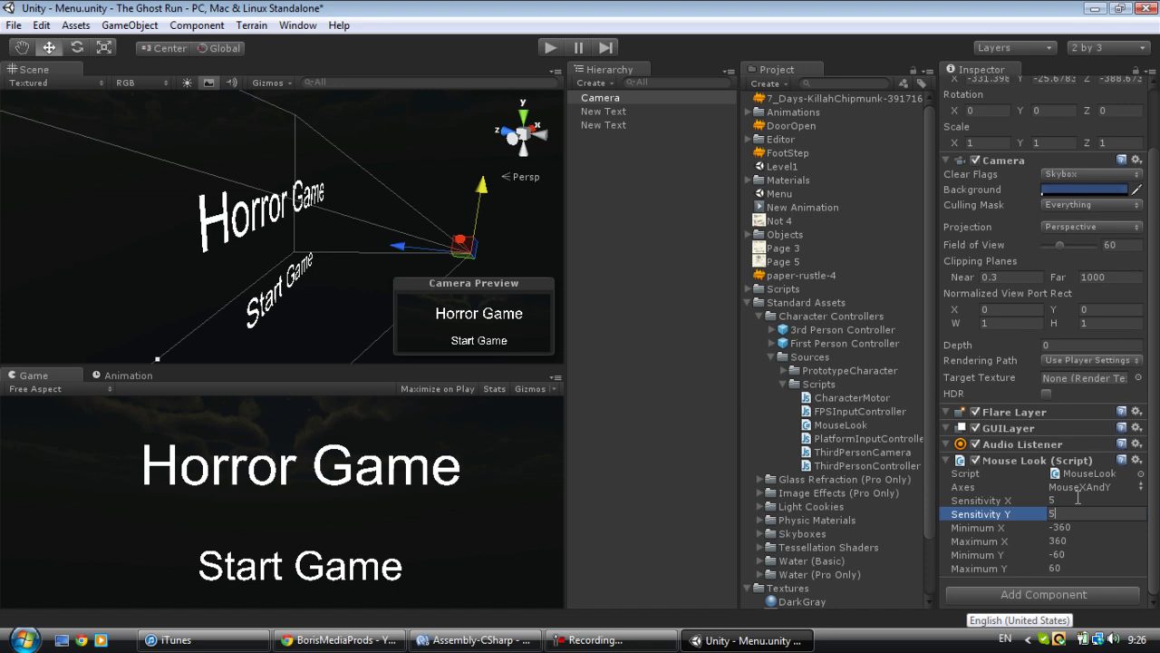
pyautogui.click(551, 47)
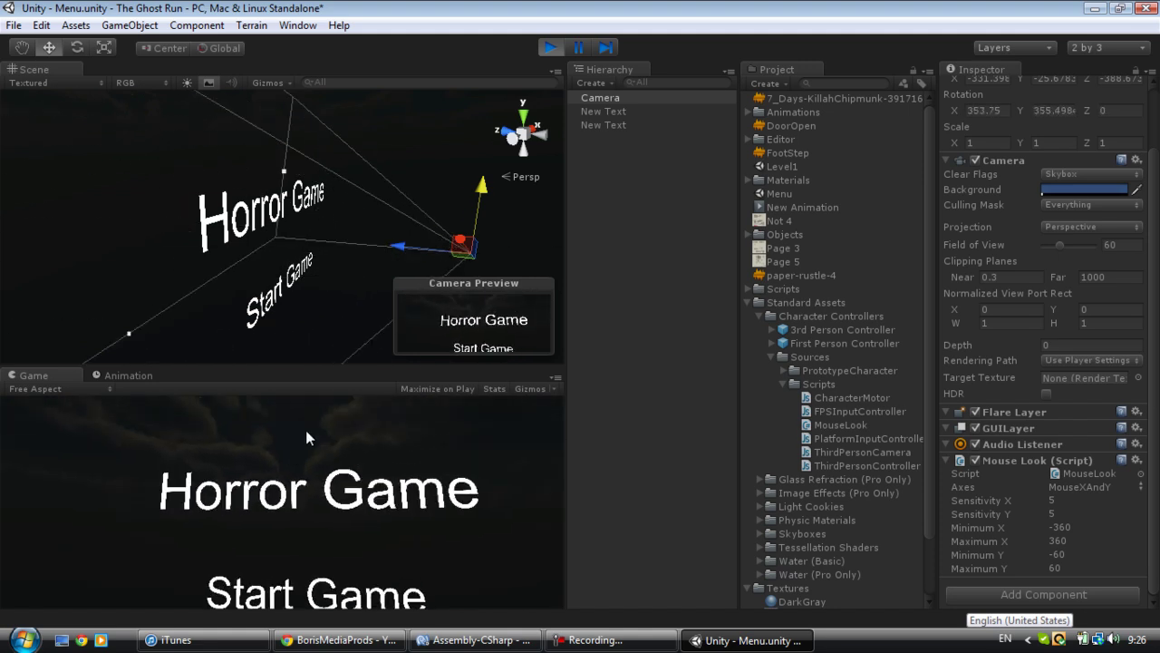
pyautogui.click(550, 47)
pyautogui.click(82, 264)
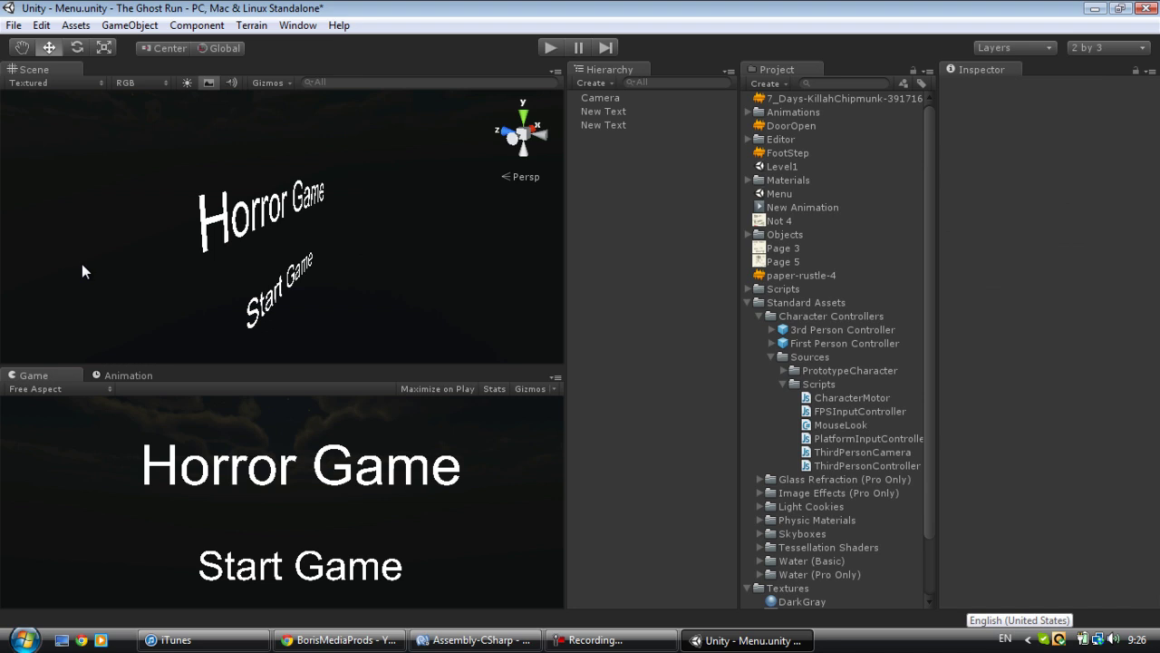
# - Create a C# script named 'Menu' in the Scripts folder and open it from the Inspector
pyautogui.click(748, 302)
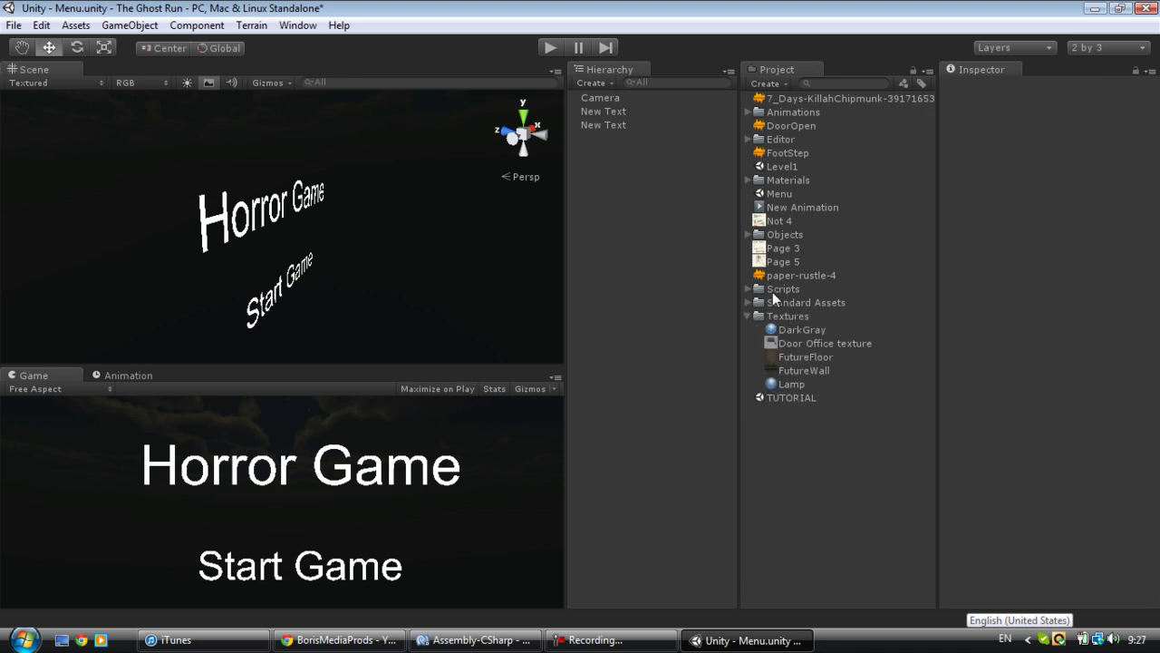
pyautogui.click(782, 289)
pyautogui.rightClick(782, 288)
pyautogui.moveTo(816, 300)
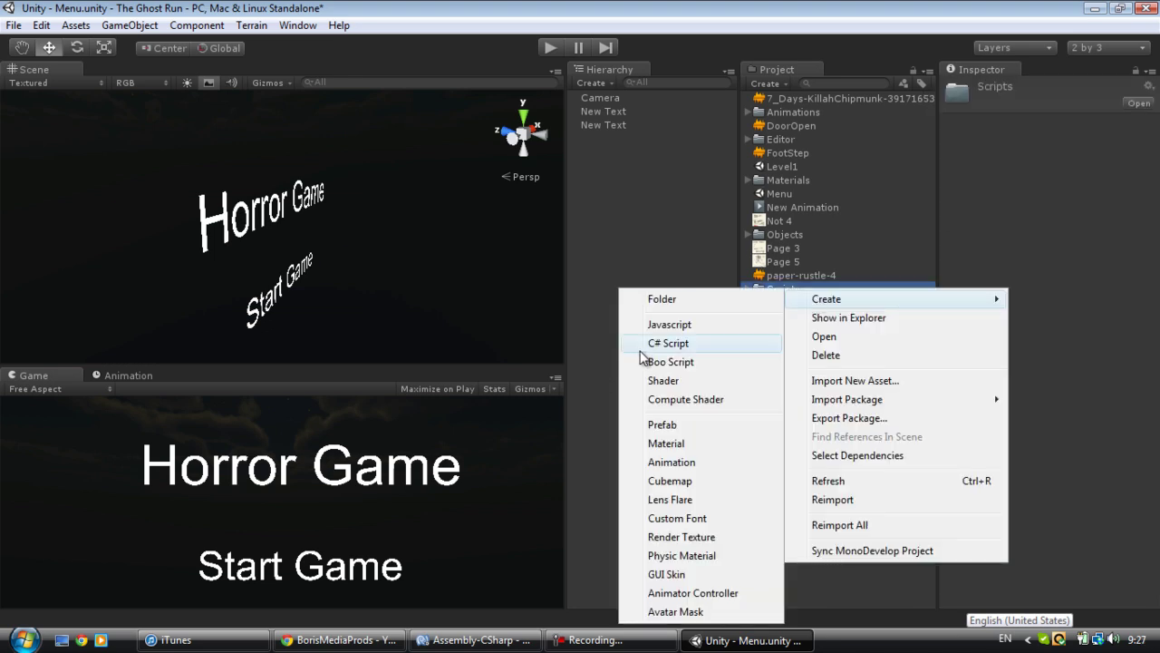
pyautogui.click(670, 346)
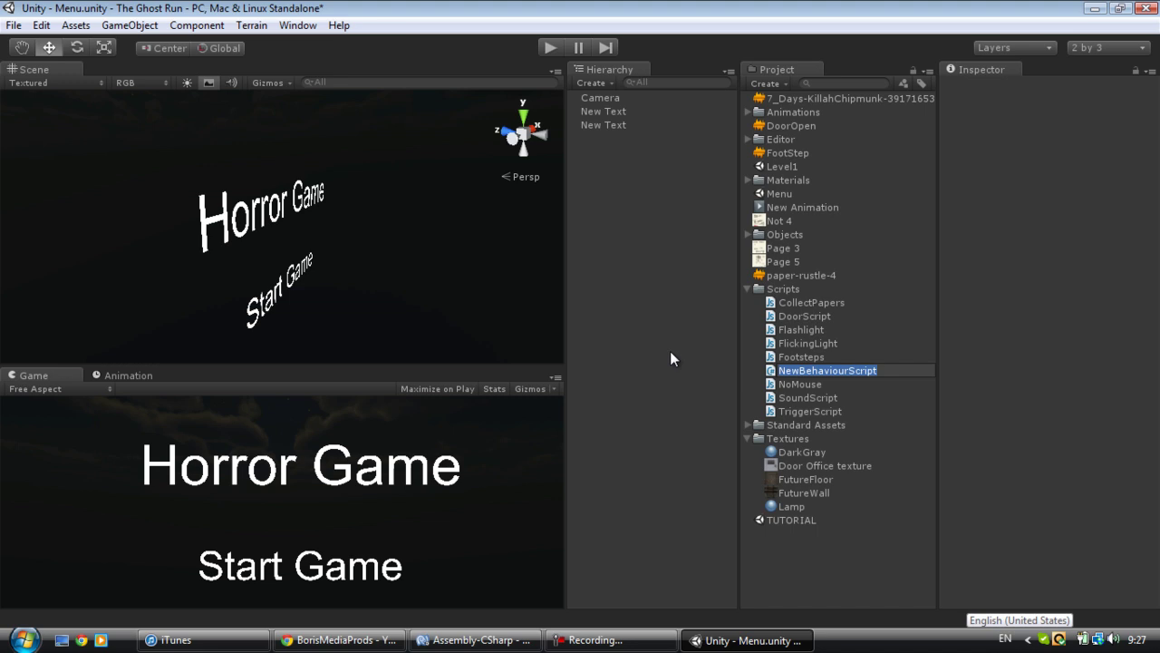
pyautogui.write('Menu')
pyautogui.press('Return')
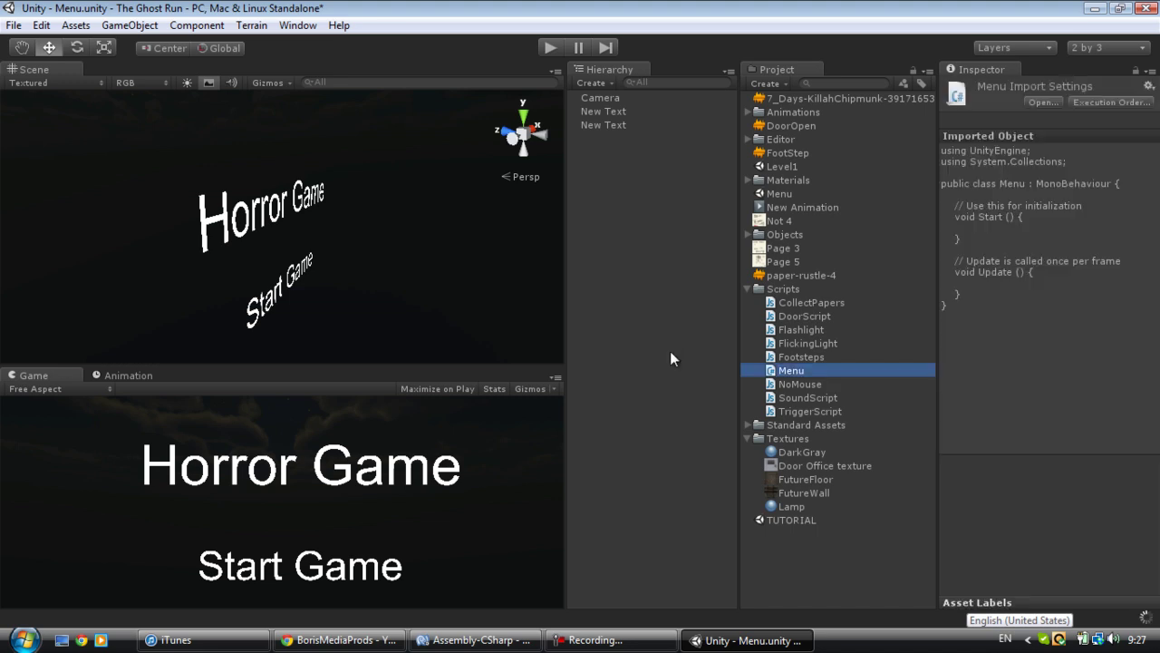
pyautogui.click(1043, 102)
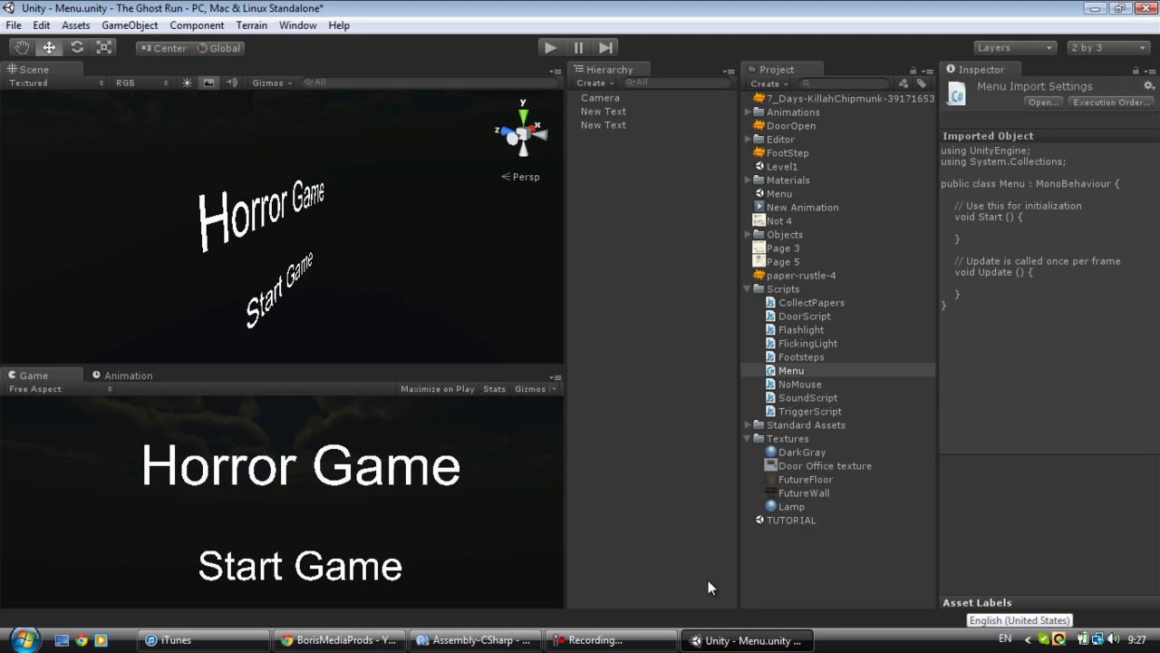
# - Bring Menu.cs up in MonoDevelop and put the caret at the end of the file
pyautogui.click(495, 642)
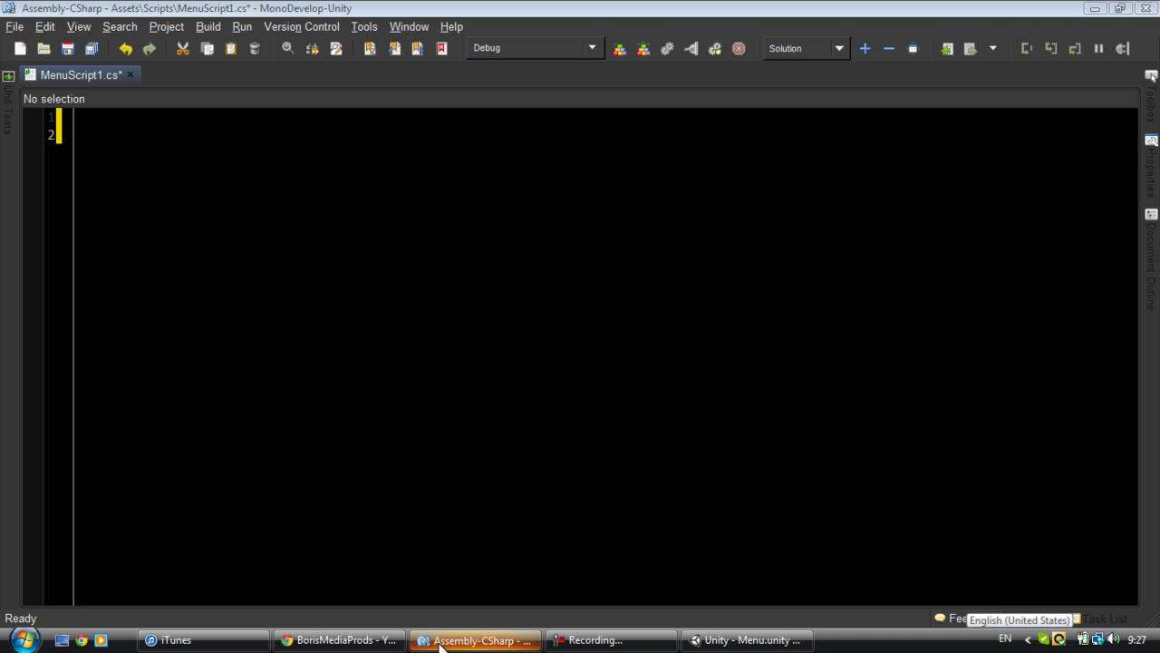
pyautogui.click(745, 640)
pyautogui.click(473, 640)
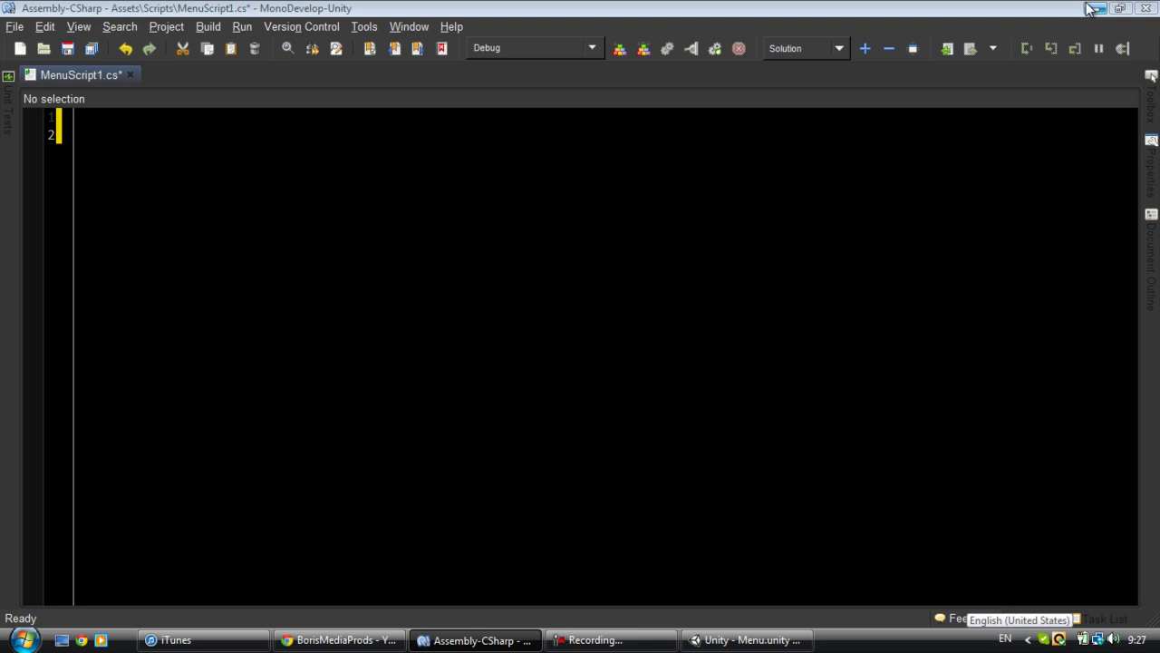
pyautogui.click(745, 640)
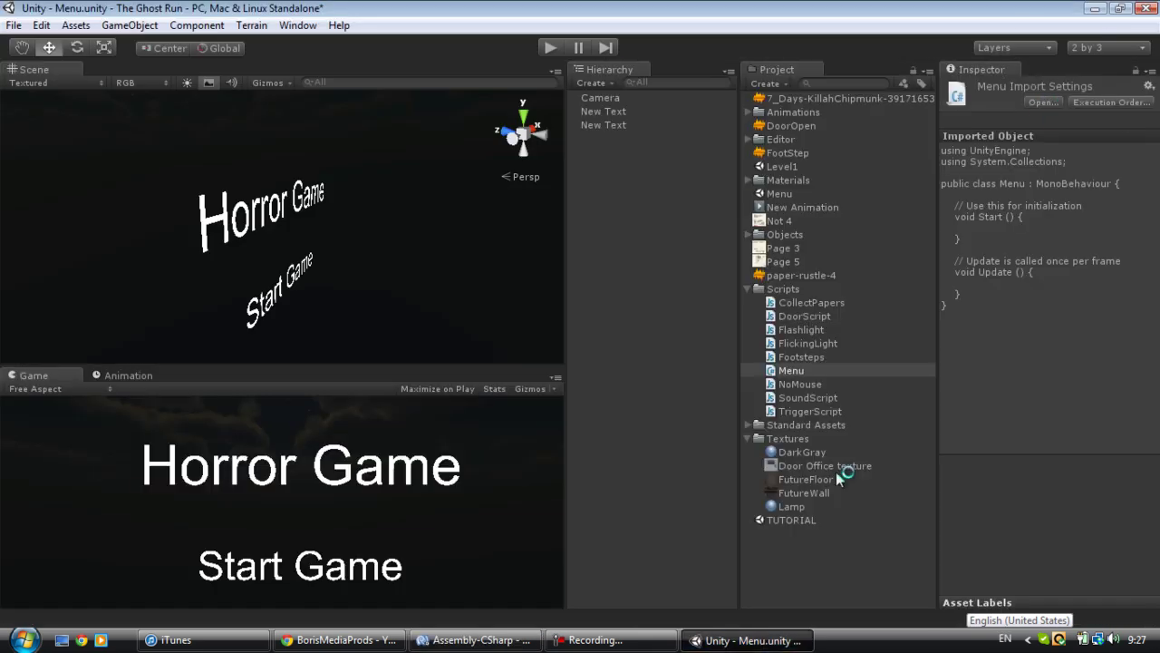
pyautogui.click(468, 640)
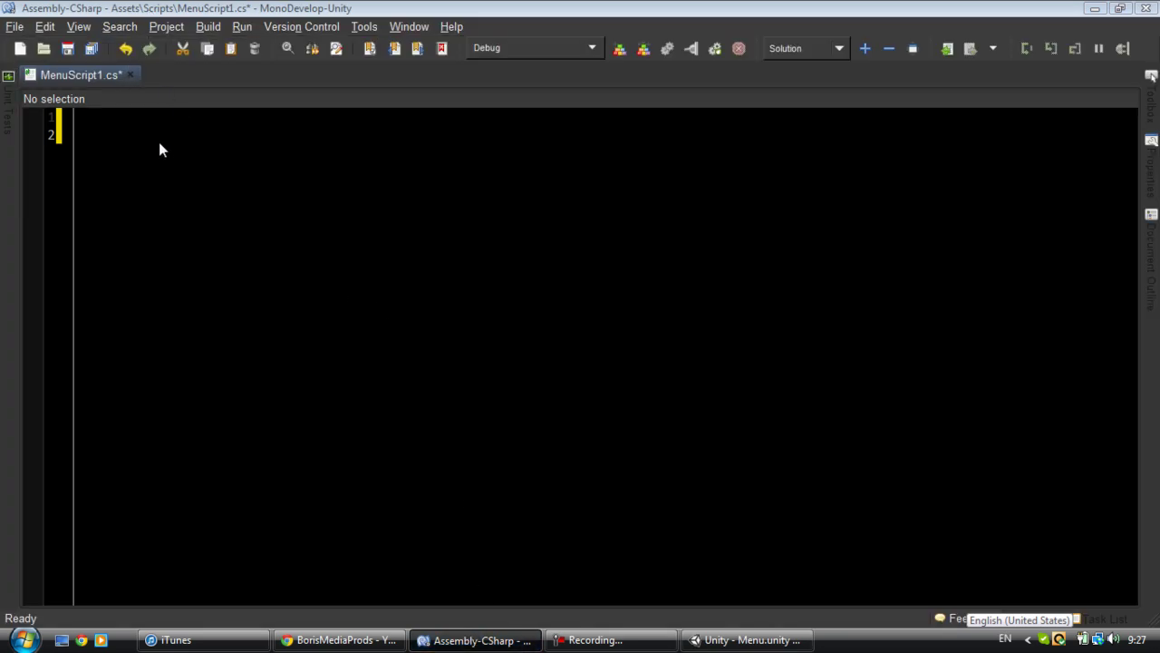
pyautogui.click(591, 636)
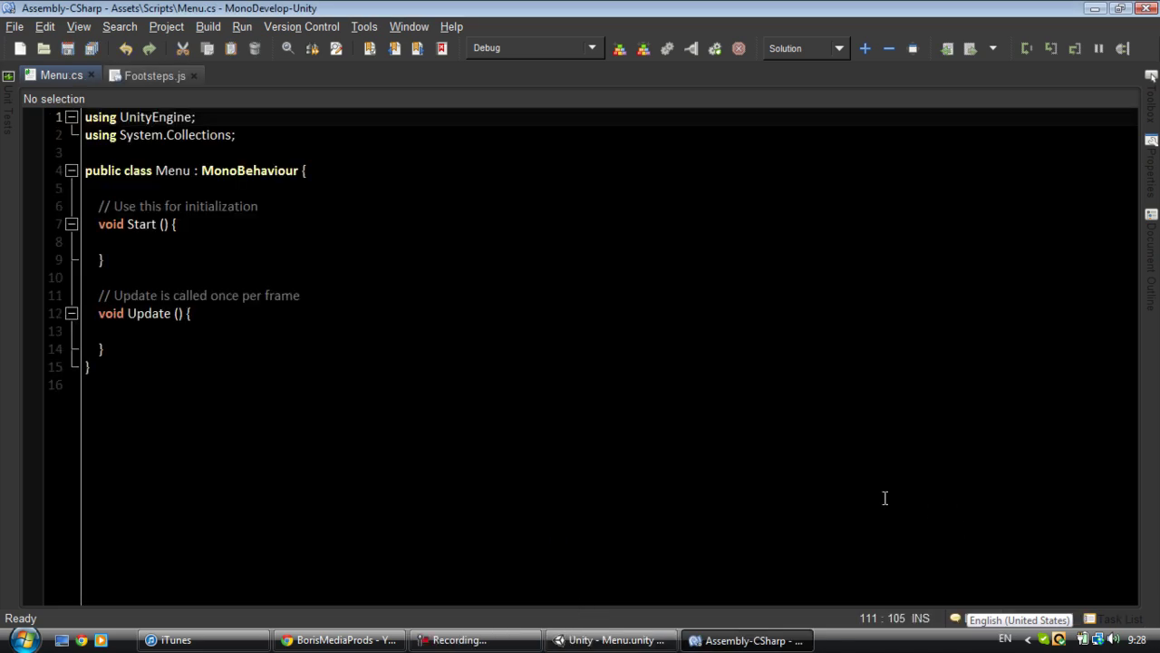
pyautogui.click(839, 484)
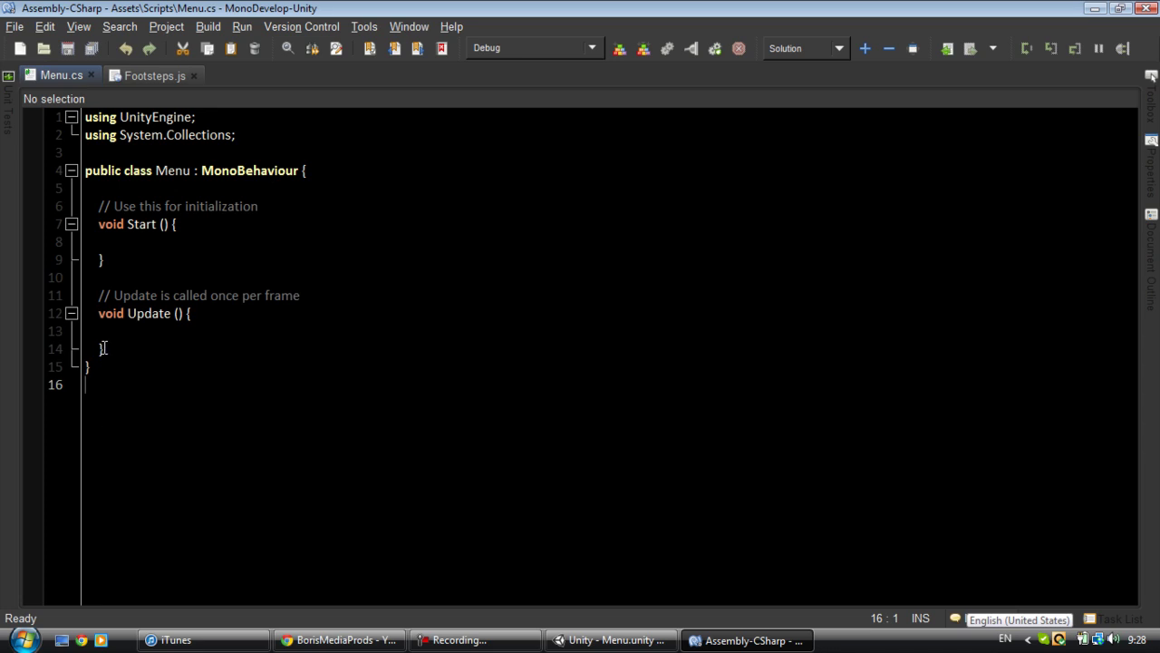
# - Replace the template Start and Update methods with 'public bool isName = false;'
pyautogui.moveTo(105, 349); pyautogui.dragTo(127, 224)
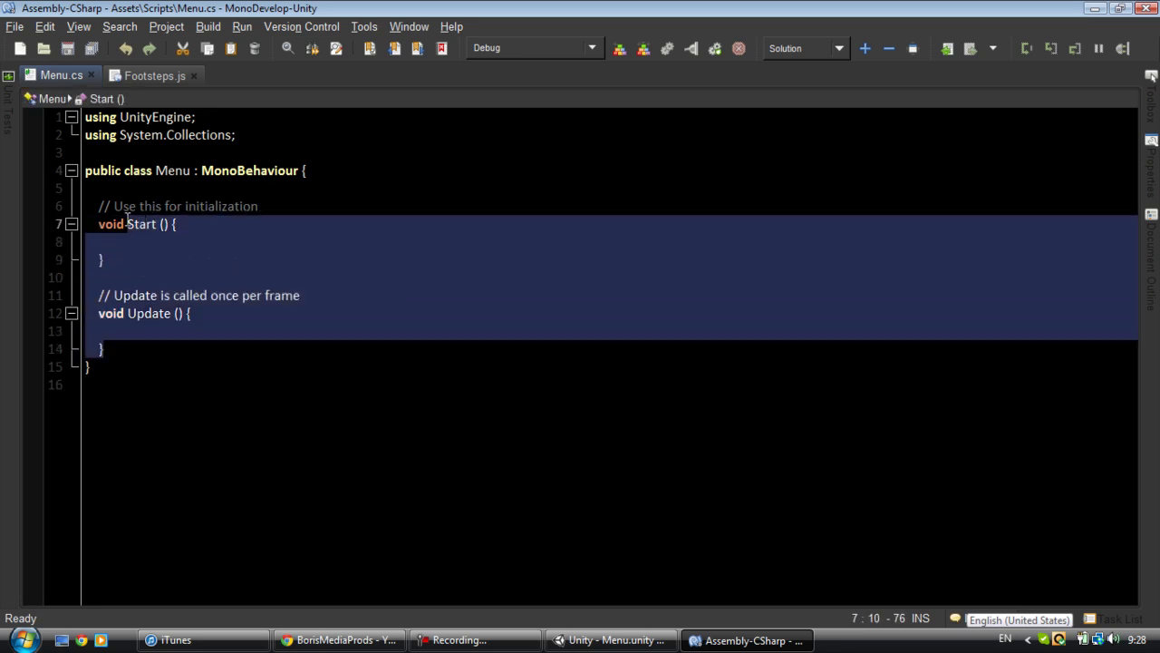
pyautogui.press('Delete')
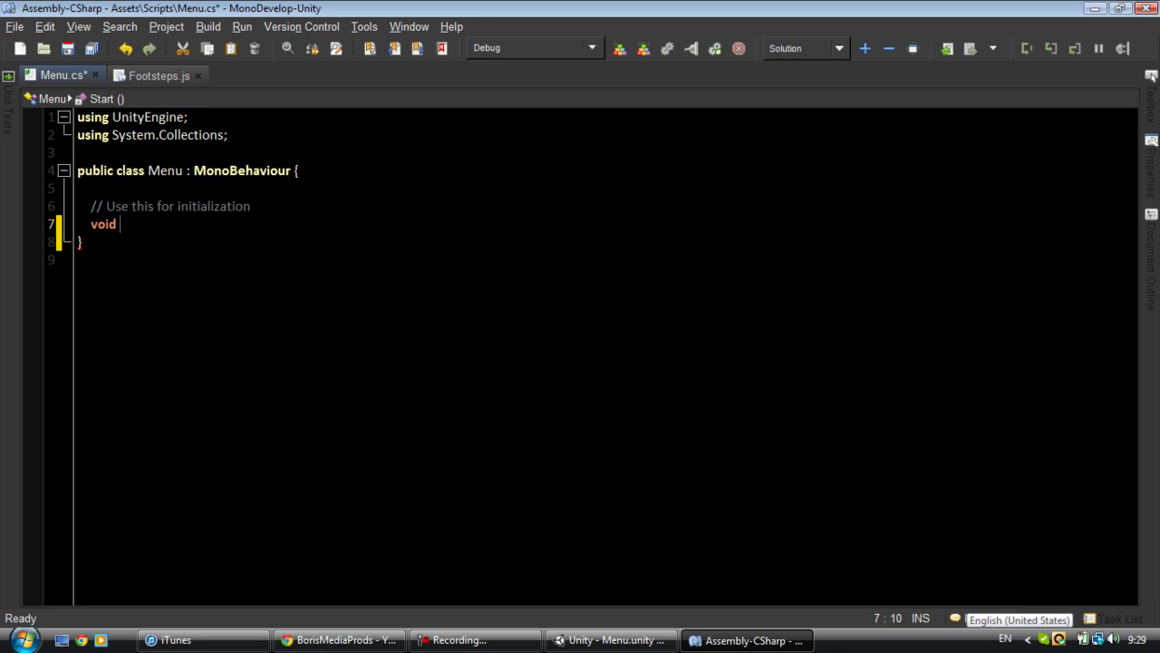
pyautogui.click(310, 170)
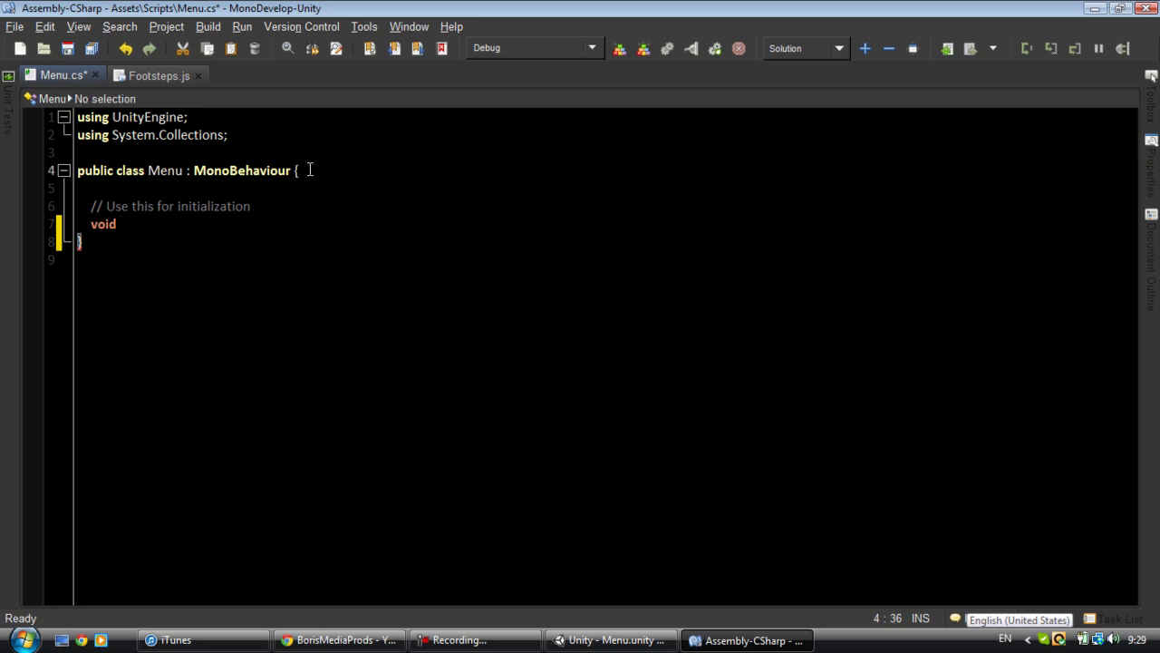
pyautogui.press('Return')
pyautogui.press('Return')
pyautogui.write('public bool ')
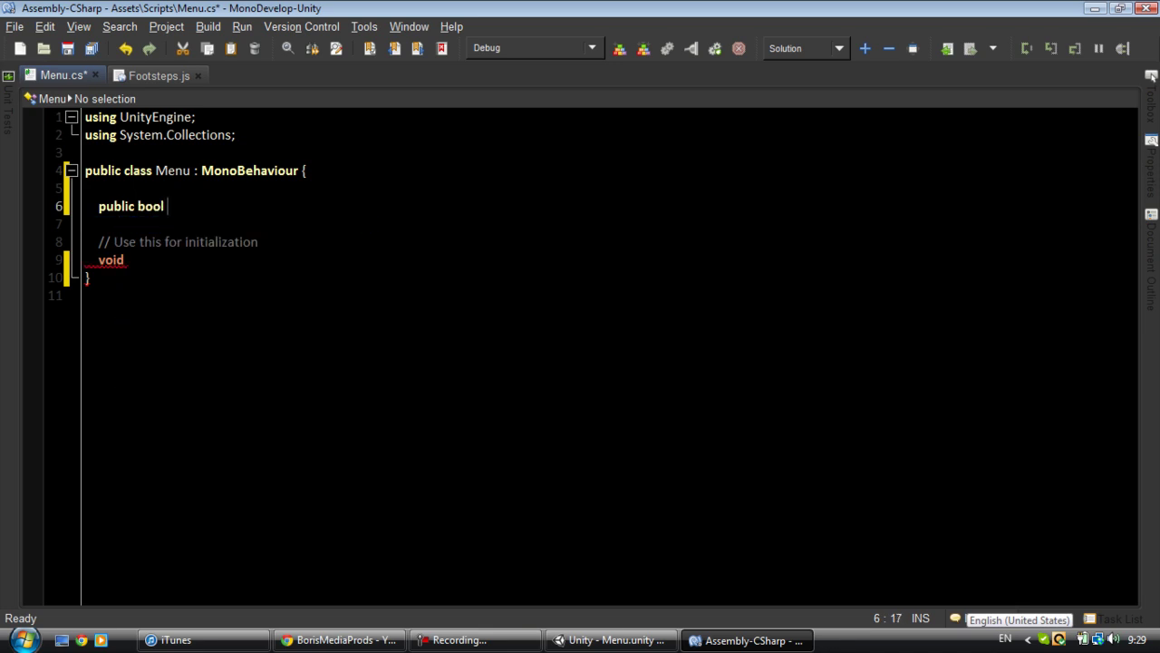
pyautogui.write('isName = fa')
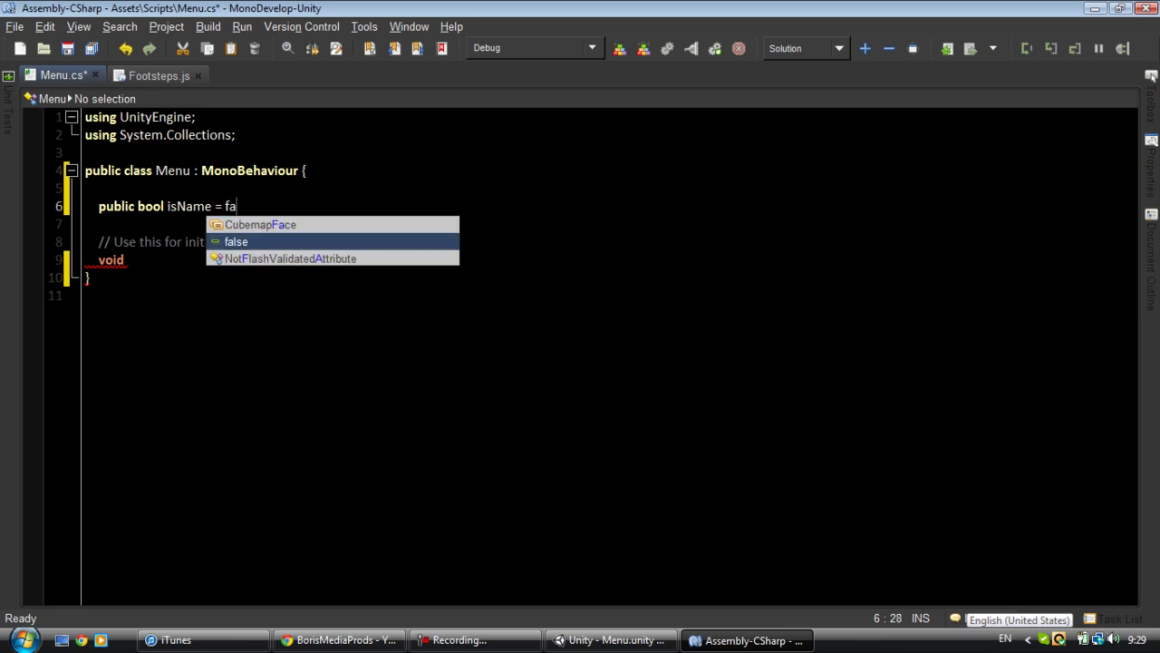
pyautogui.write('lse;')
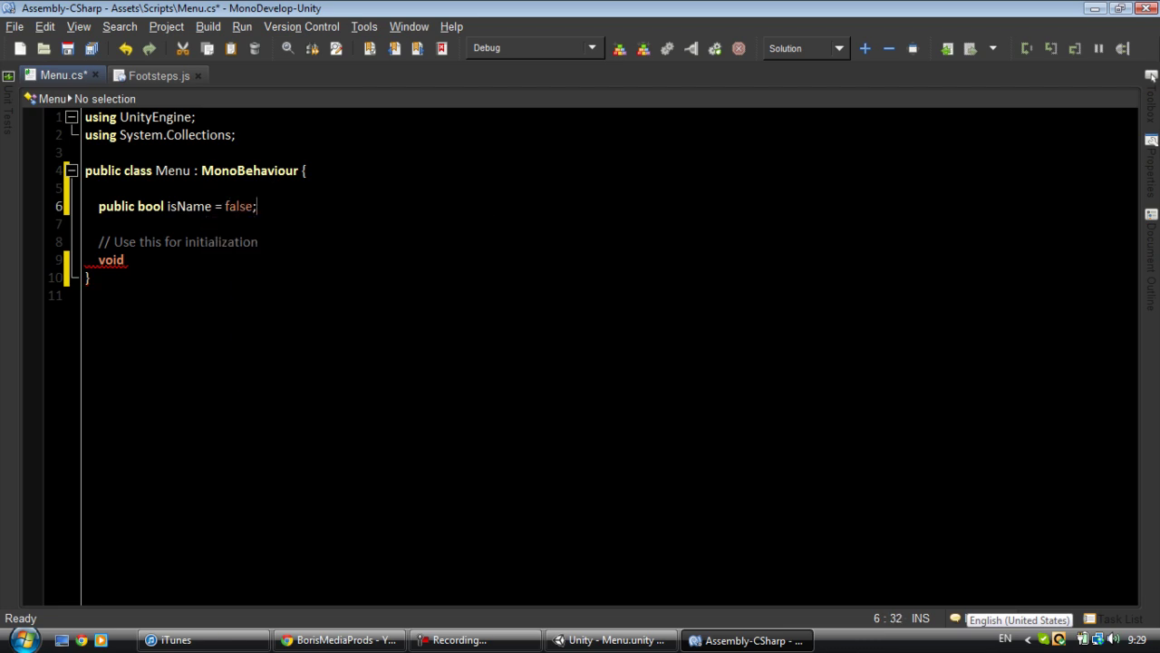
# - Declare the method 'void OnMouseEnter () {' and open an indented body line
pyautogui.click(495, 336)
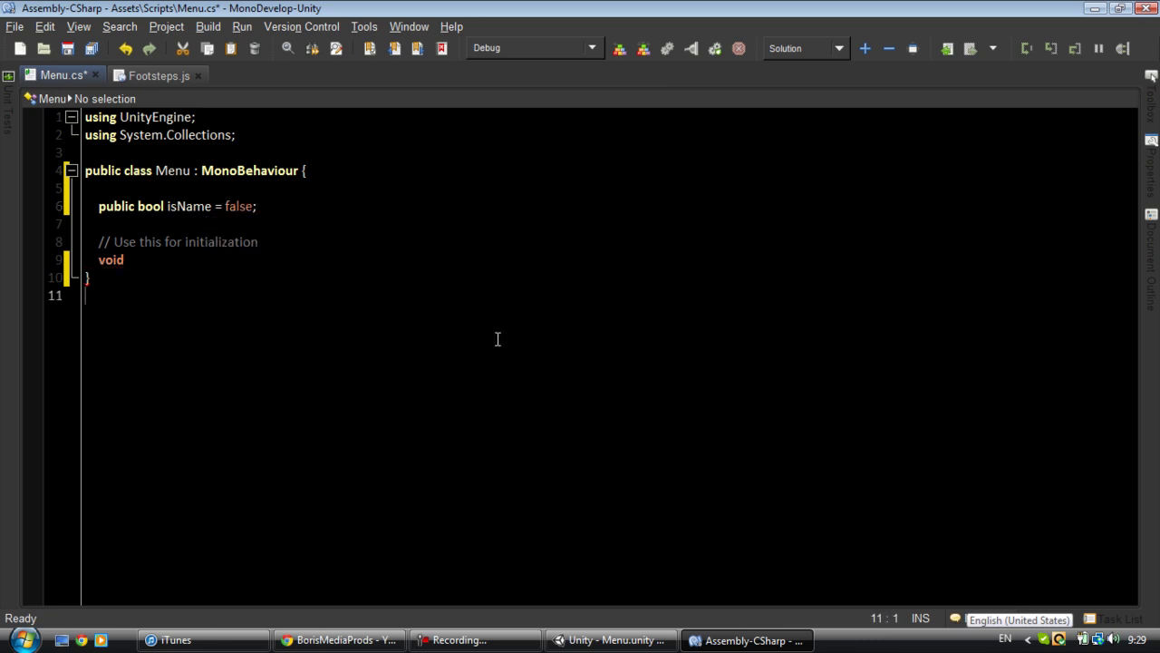
pyautogui.click(148, 259)
pyautogui.write('OnTr')
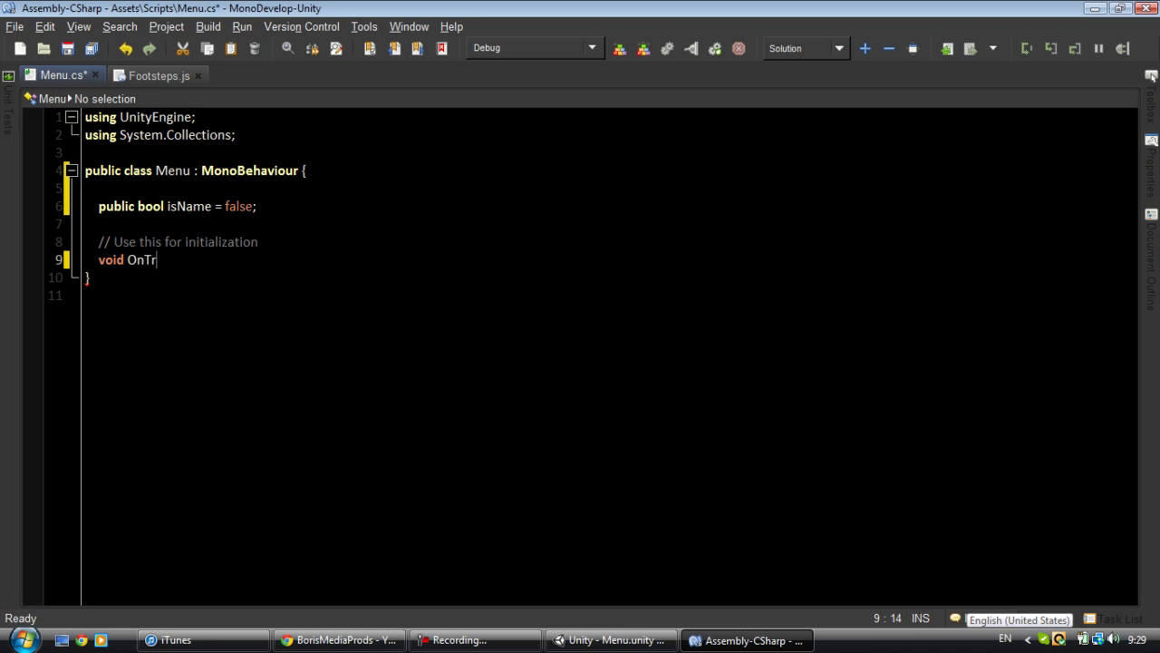
pyautogui.write('igger')
pyautogui.write('Ent')
pyautogui.press('BackSpace')
pyautogui.press('BackSpace')
pyautogui.press('BackSpace')
pyautogui.press('BackSpace')
pyautogui.press('BackSpace')
pyautogui.press('BackSpace')
pyautogui.press('BackSpace')
pyautogui.press('BackSpace')
pyautogui.press('BackSpace')
pyautogui.press('BackSpace')
pyautogui.press('BackSpace')
pyautogui.press('BackSpace')
pyautogui.write('OnMOu')
pyautogui.press('BackSpace')
pyautogui.press('BackSpace')
pyautogui.write('ouseE')
pyautogui.write('r () {')
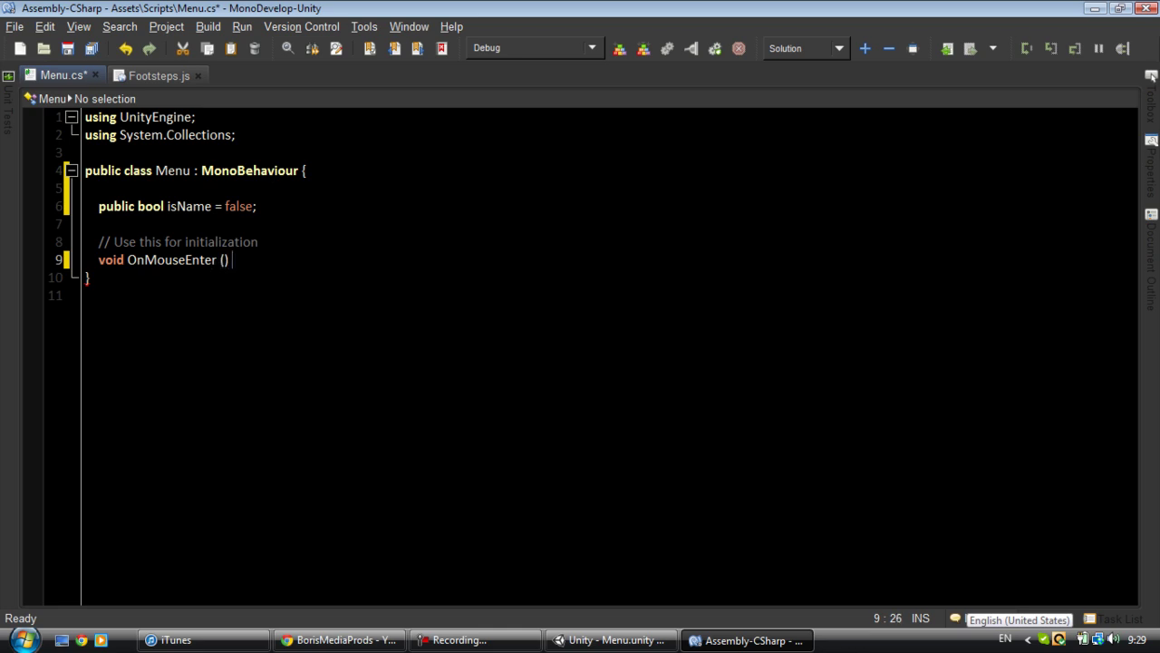
pyautogui.press('Return')
pyautogui.press('Return')
pyautogui.press('Return')
pyautogui.press('Return')
pyautogui.press('Return')
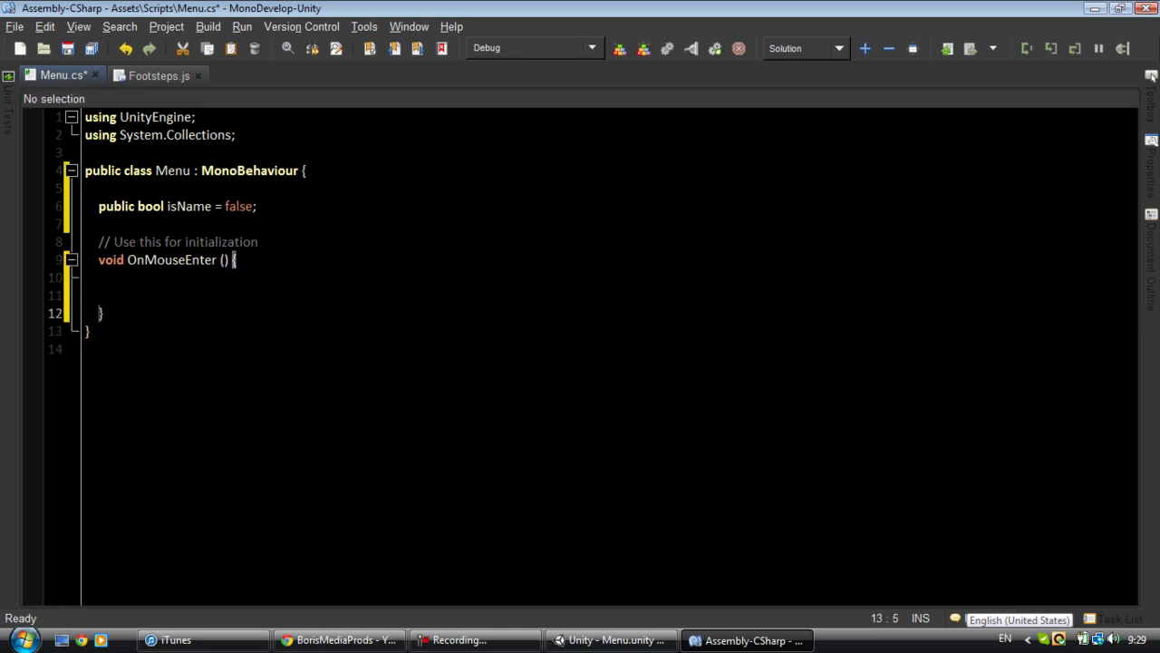
pyautogui.press('Up')
pyautogui.press('Up')
pyautogui.press('Up')
pyautogui.press('Tab')
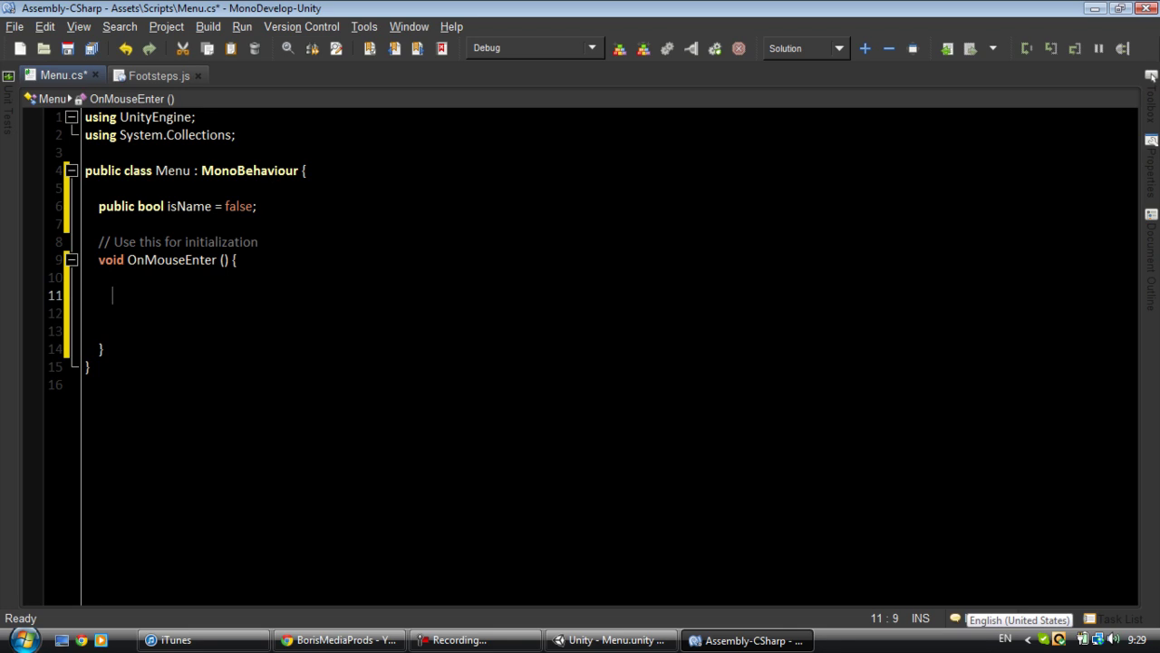
# - Write 'renderer.material.color = Color.red;' inside OnMouseEnter using autocomplete
pyautogui.write('ren')
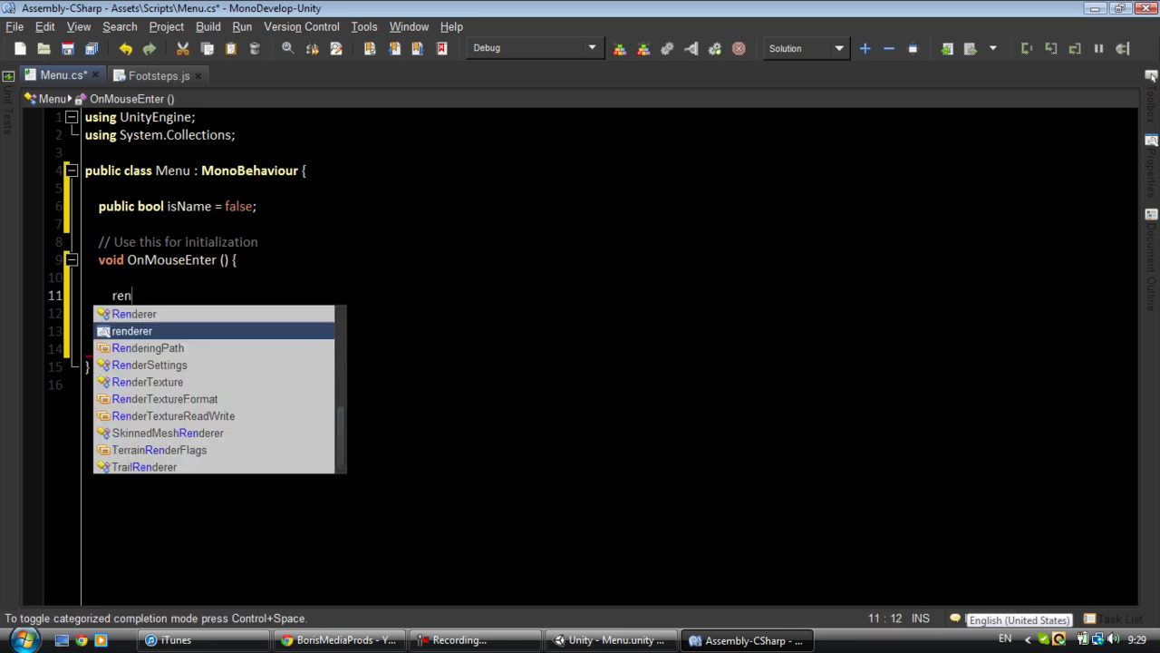
pyautogui.press('Return')
pyautogui.write('.m')
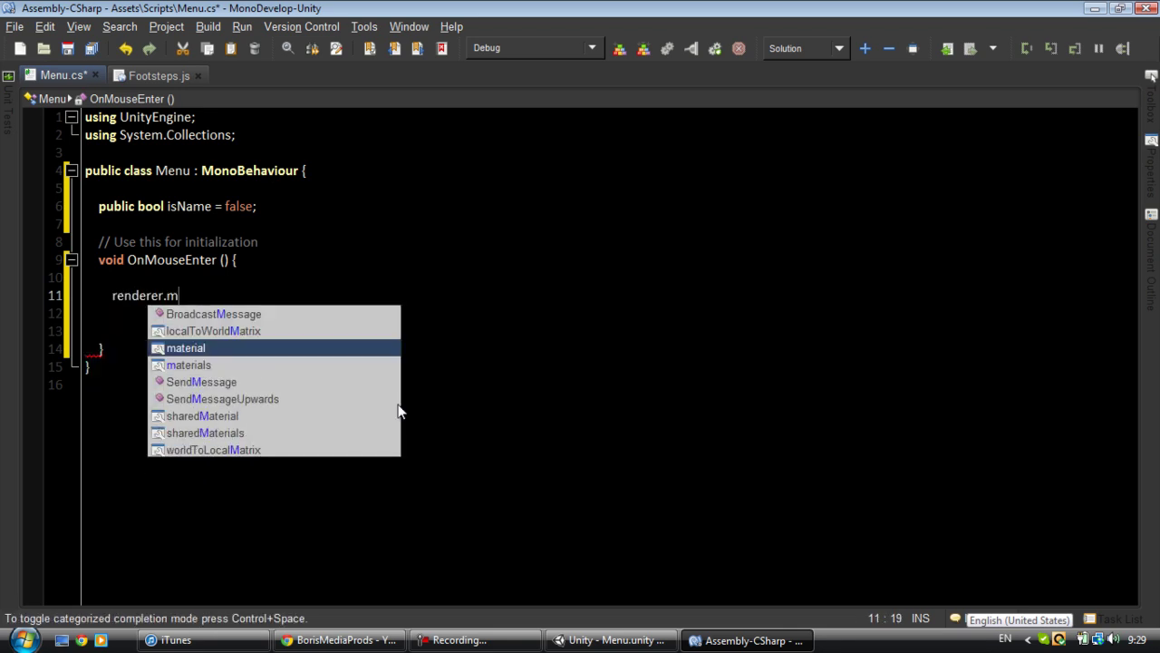
pyautogui.press('Return')
pyautogui.write('.c')
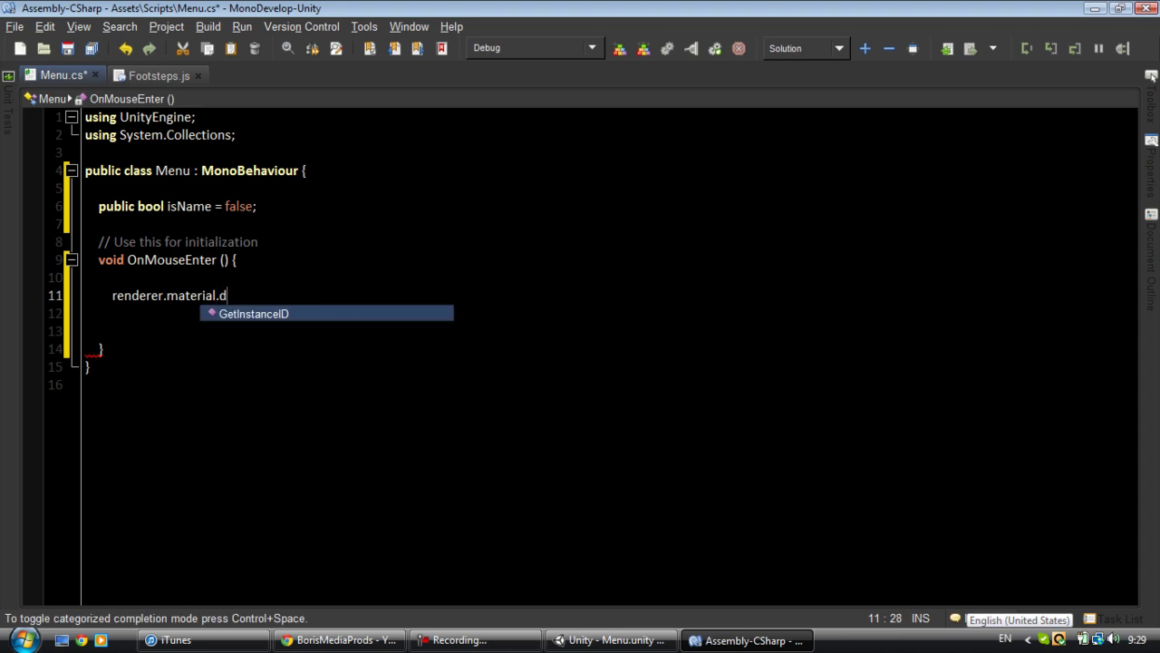
pyautogui.press('Return')
pyautogui.write('= ')
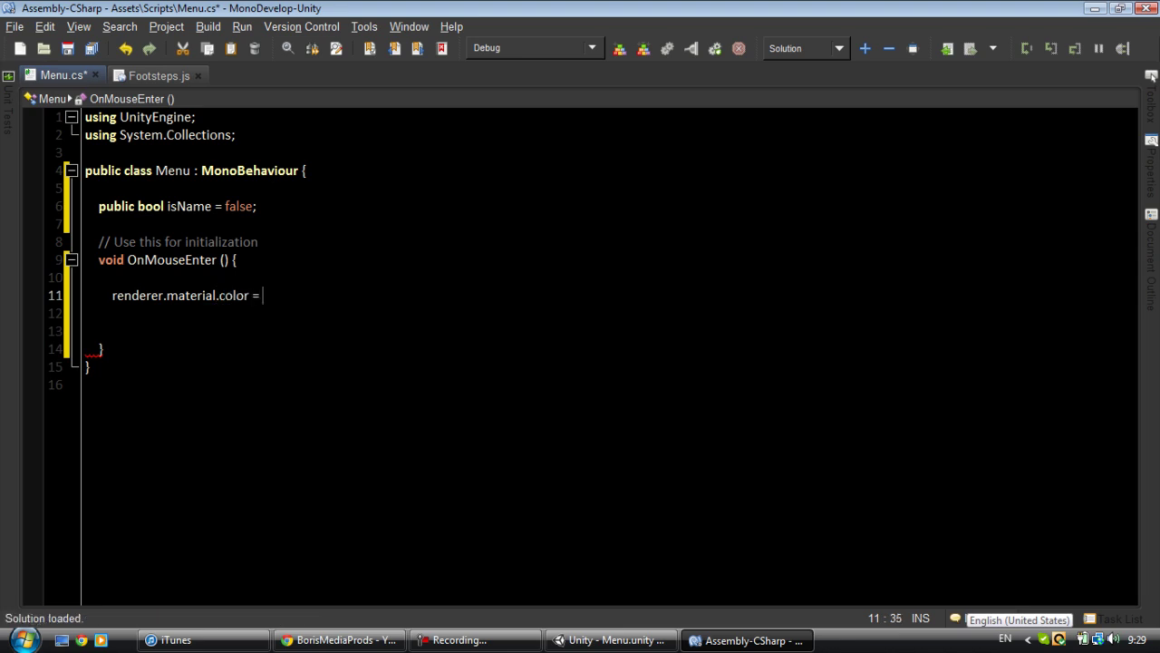
pyautogui.write('Col')
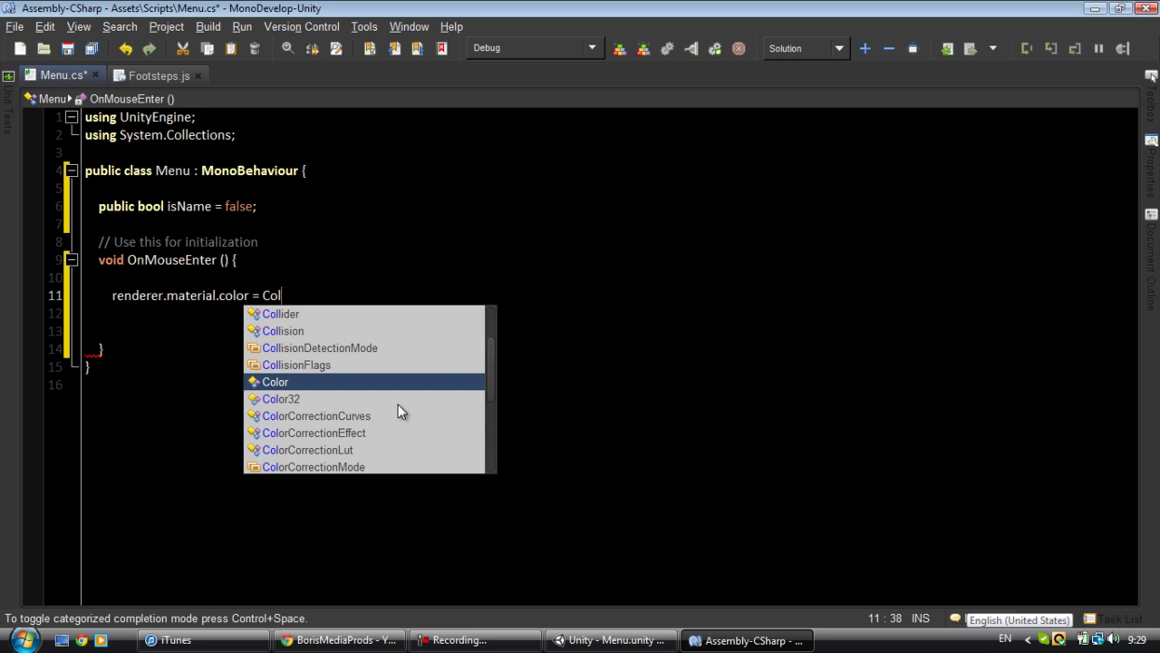
pyautogui.press('Return')
pyautogui.write('.')
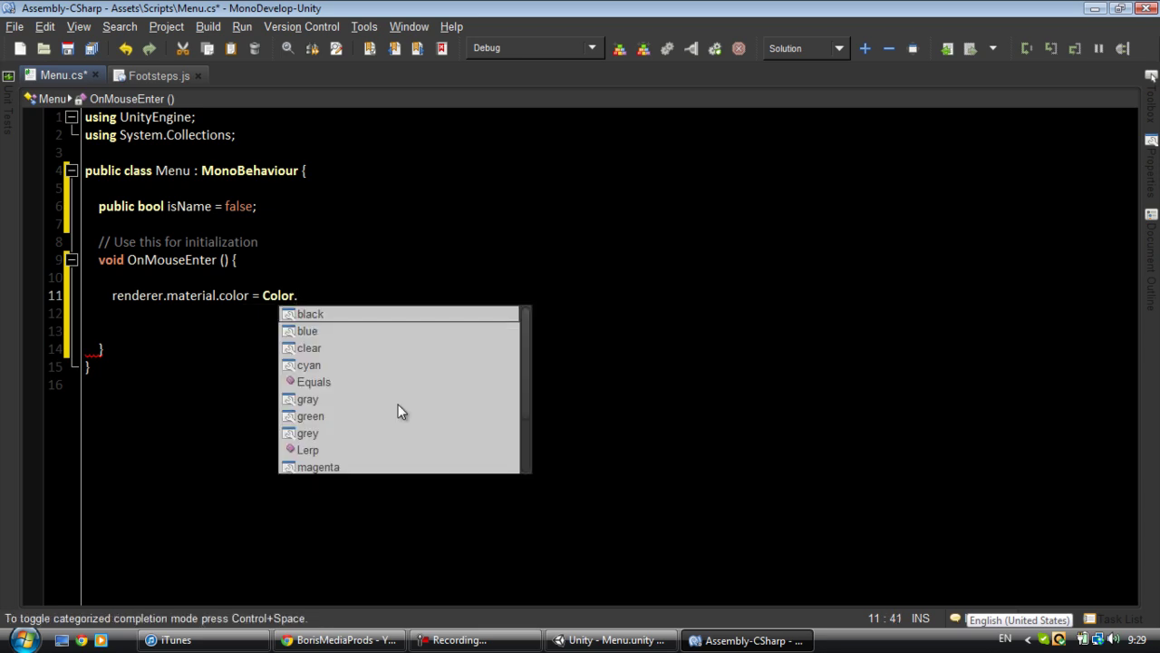
pyautogui.write('rd')
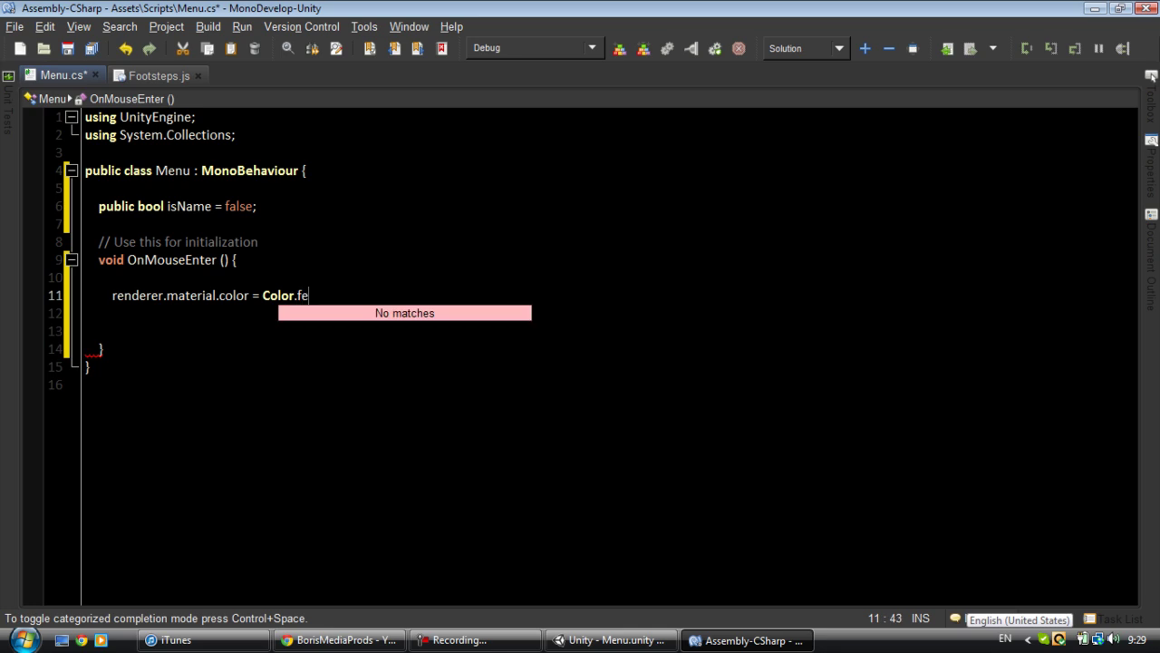
pyautogui.press('BackSpace')
pyautogui.press('BackSpace')
pyautogui.write('rd')
pyautogui.press('BackSpace')
pyautogui.write('e')
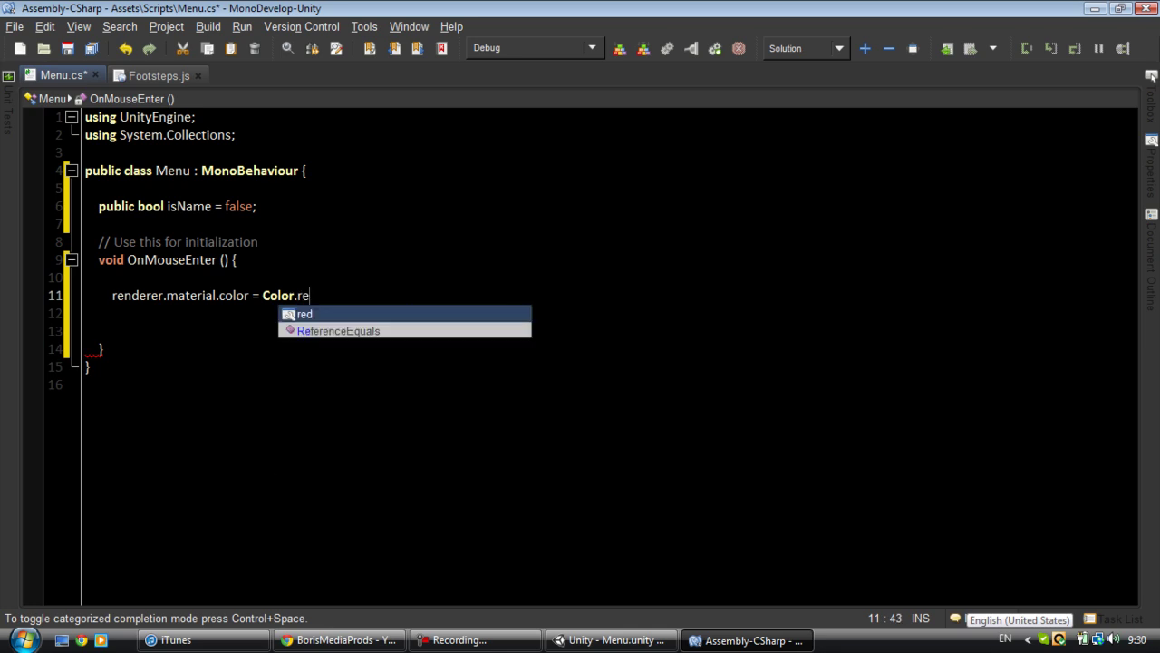
pyautogui.press('Return')
pyautogui.write(';')
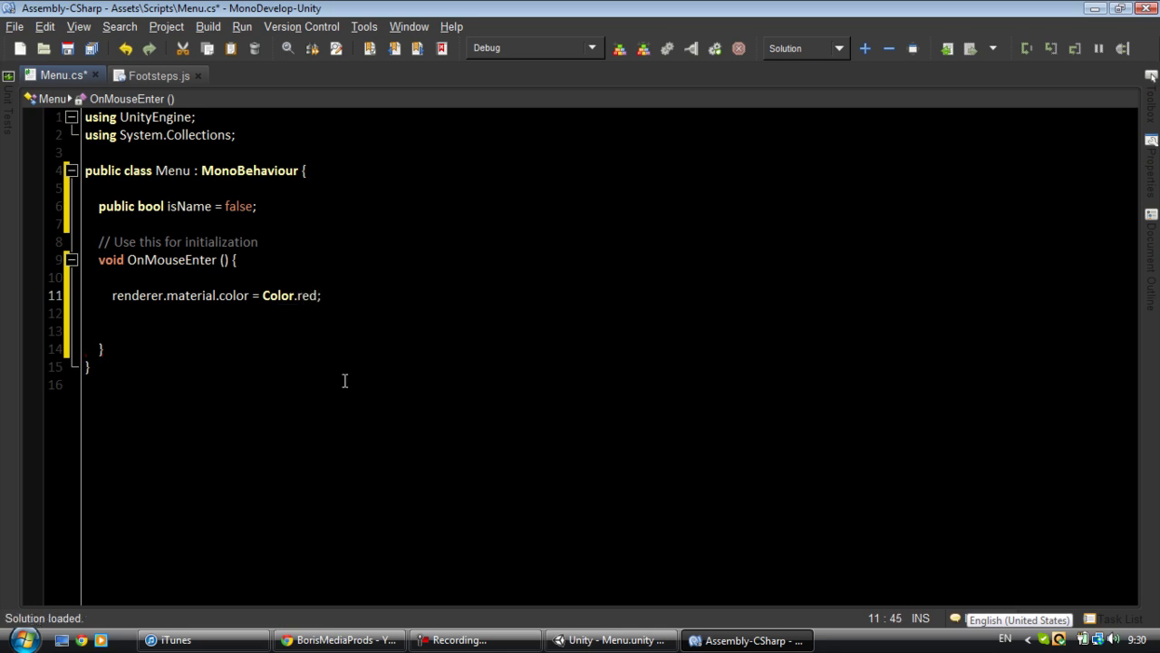
# - Delete the extra blank lines inside OnMouseEnter
pyautogui.moveTo(100, 332); pyautogui.dragTo(81, 312)
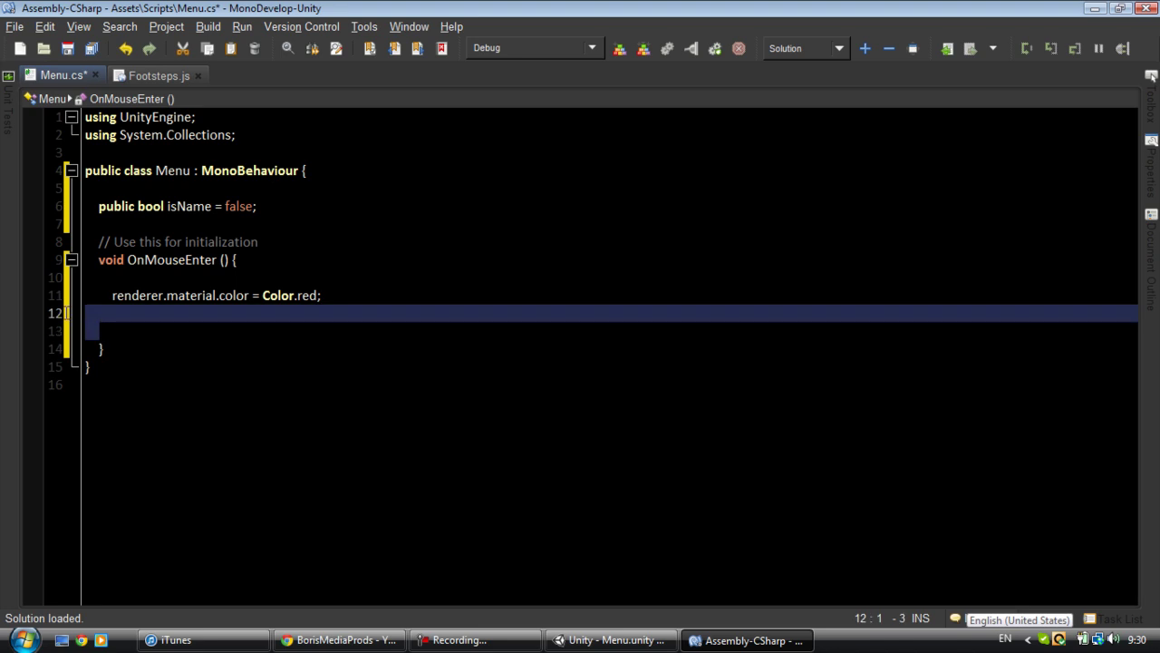
pyautogui.press('BackSpace')
pyautogui.click(183, 334)
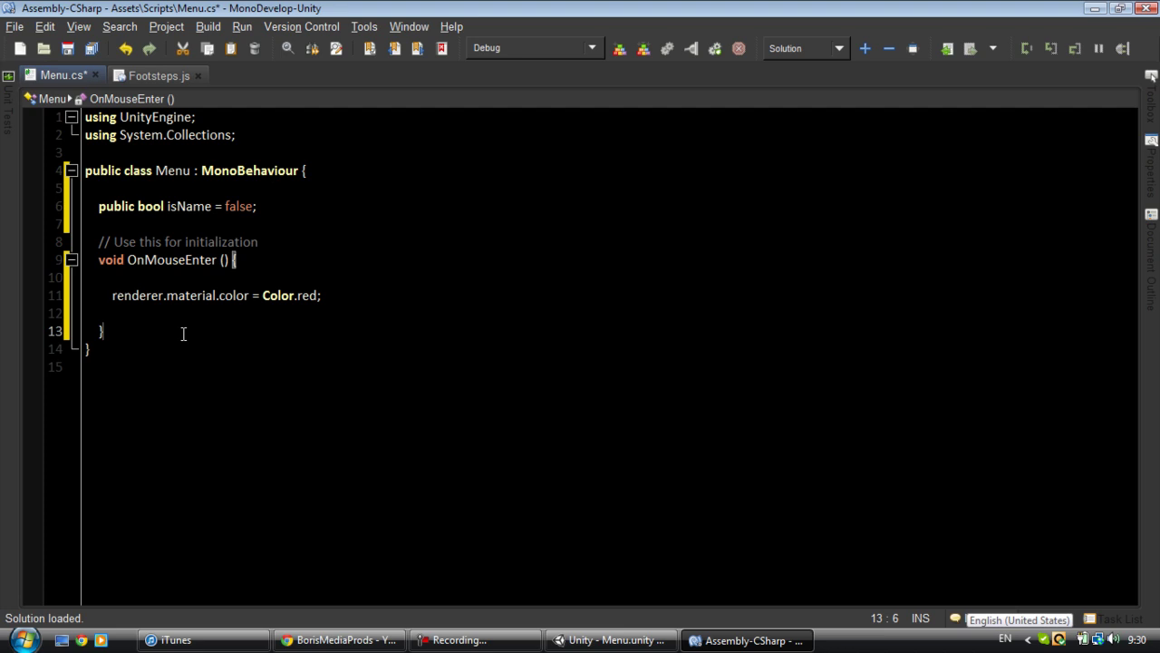
# - Declare 'void OnMouseExit () { }' below OnMouseEnter with blank lines in its body
pyautogui.press('Return')
pyautogui.press('Return')
pyautogui.write('void O')
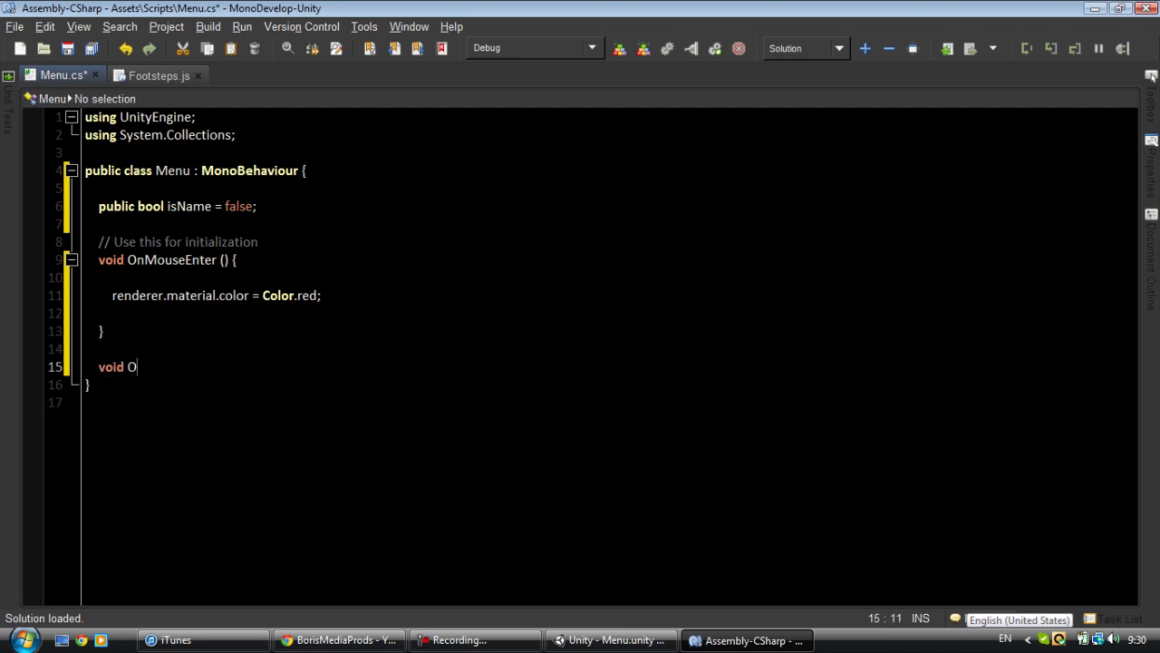
pyautogui.write('nMouseEsit () {')
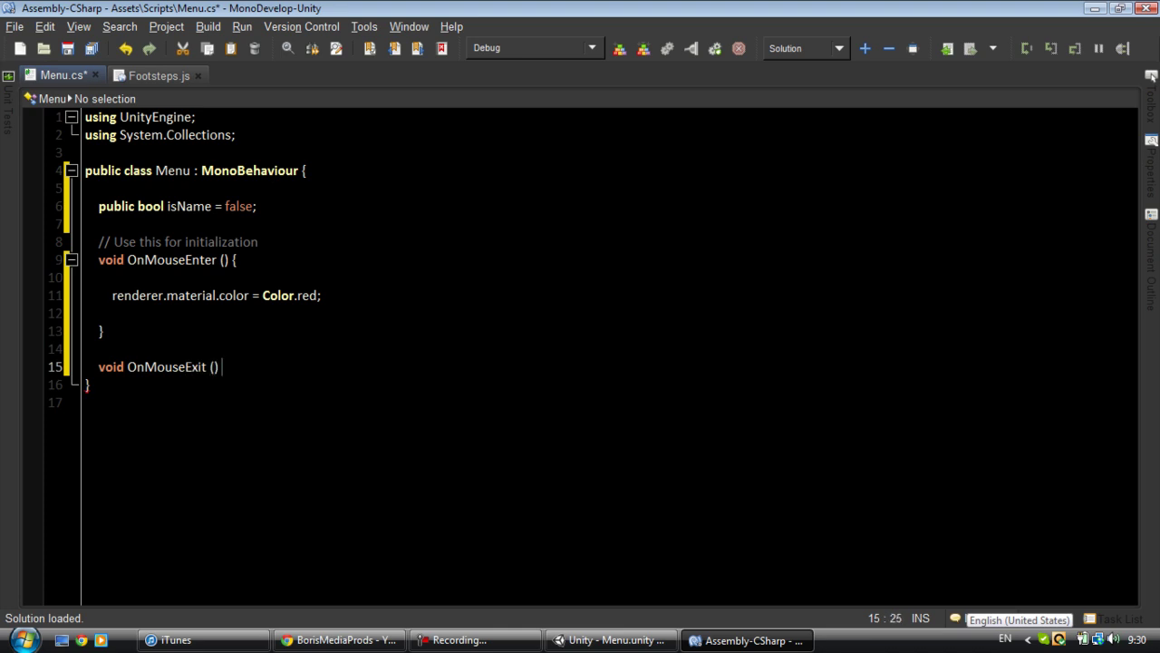
pyautogui.press('Return')
pyautogui.write('}')
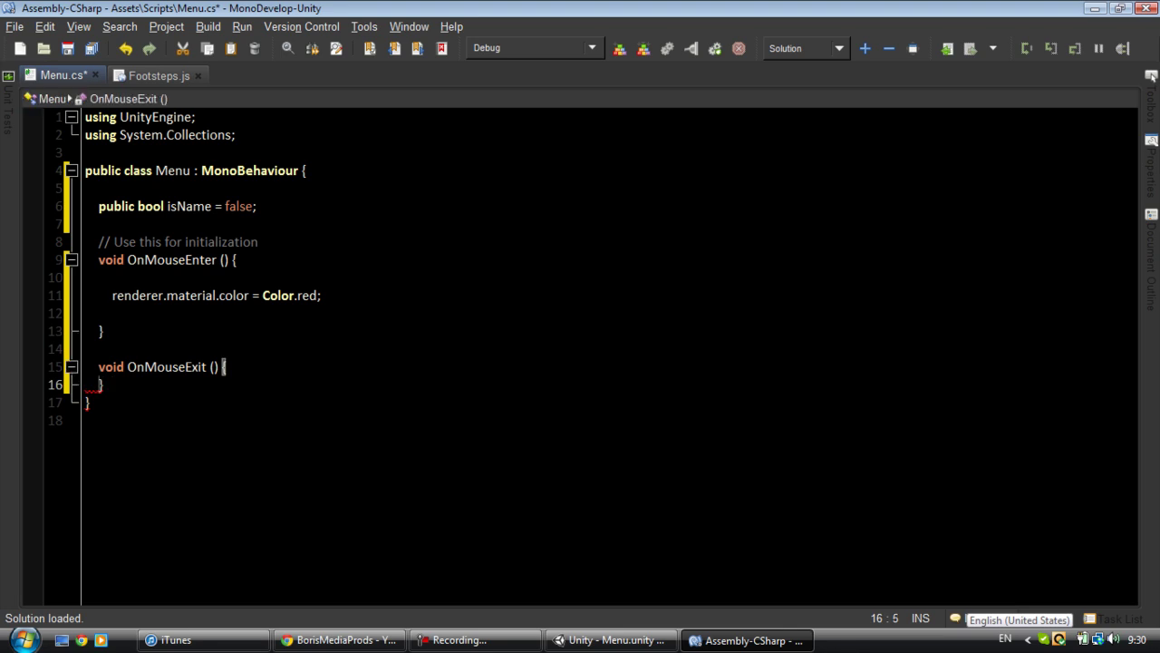
pyautogui.press('Left')
pyautogui.press('Return')
pyautogui.press('Return')
pyautogui.press('Up')
pyautogui.press('Up')
pyautogui.press('Down')
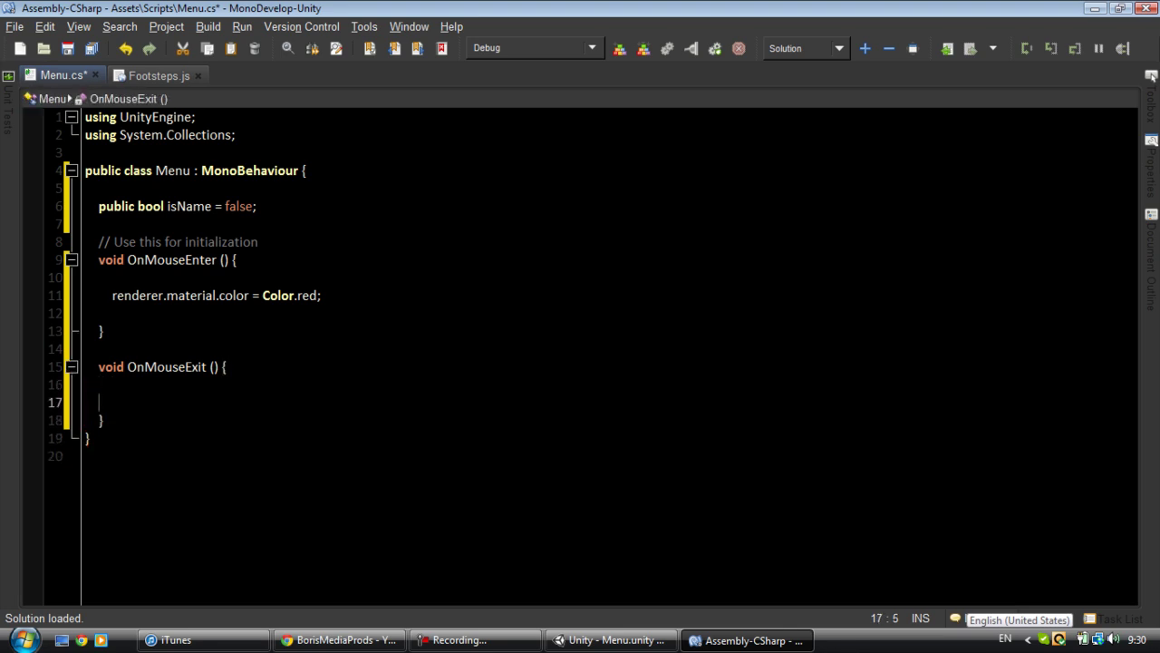
# - Write 'renderer.material.color = Color.white;' inside OnMouseExit using autocomplete
pyautogui.write('re')
pyautogui.press('BackSpace')
pyautogui.press('BackSpace')
pyautogui.write('re')
pyautogui.press('Escape')
pyautogui.write('nder')
pyautogui.press('BackSpace')
pyautogui.press('BackSpace')
pyautogui.press('BackSpace')
pyautogui.press('BackSpace')
pyautogui.press('BackSpace')
pyautogui.press('BackSpace')
pyautogui.write('ren')
pyautogui.press('Return')
pyautogui.write('.')
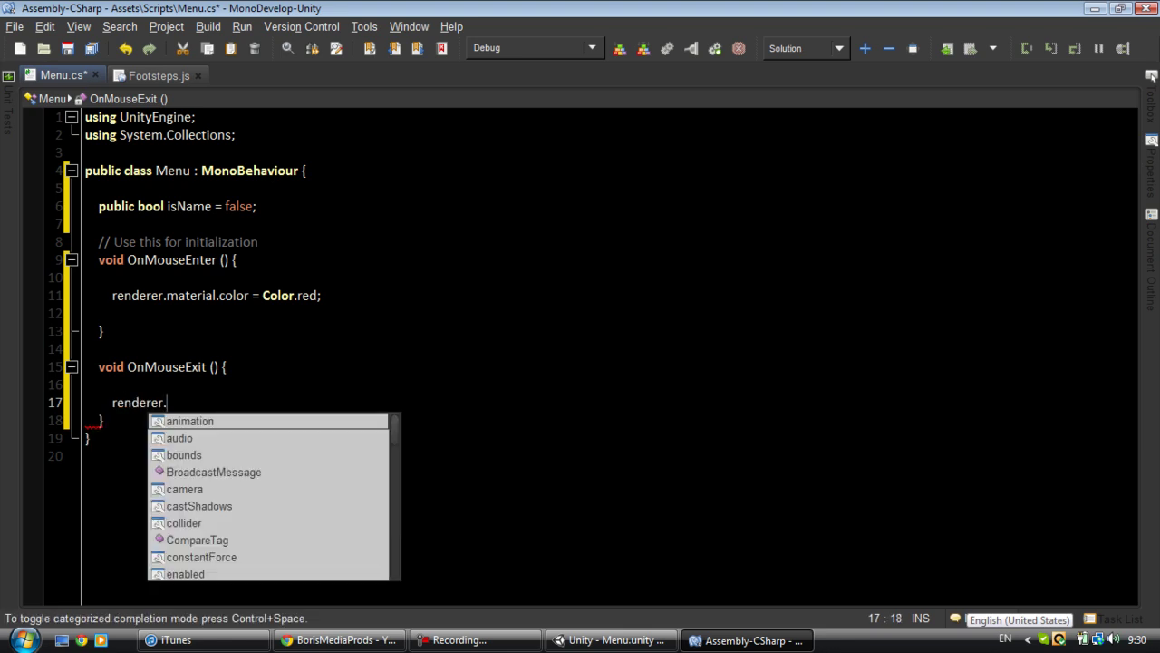
pyautogui.write('ma')
pyautogui.press('Return')
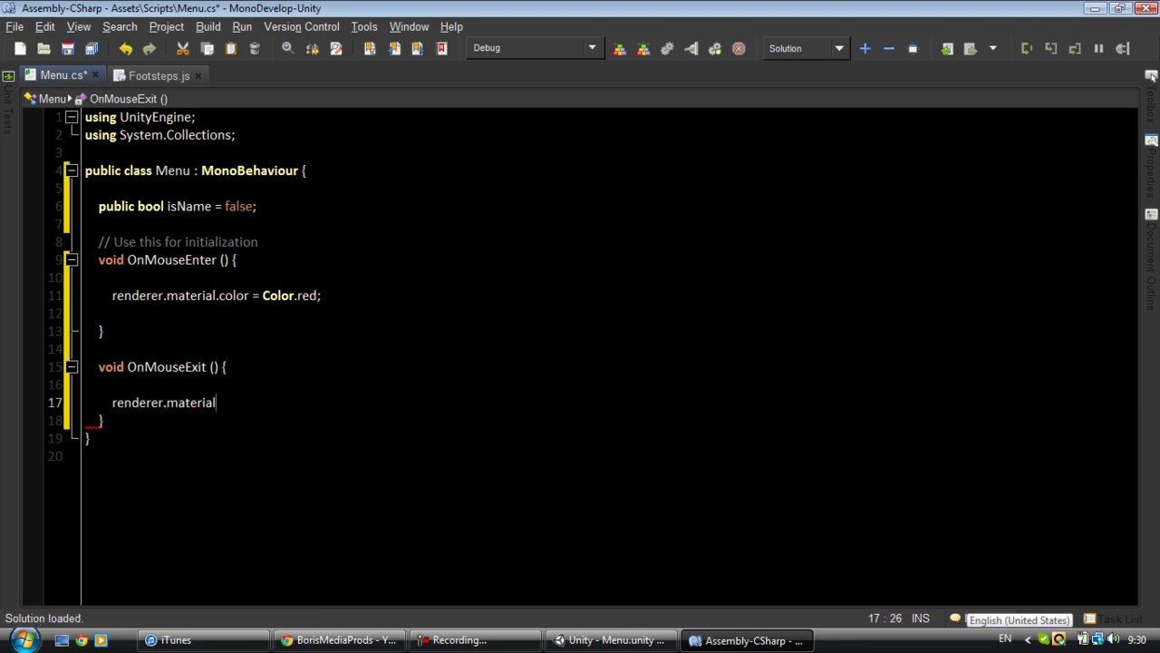
pyautogui.write('.')
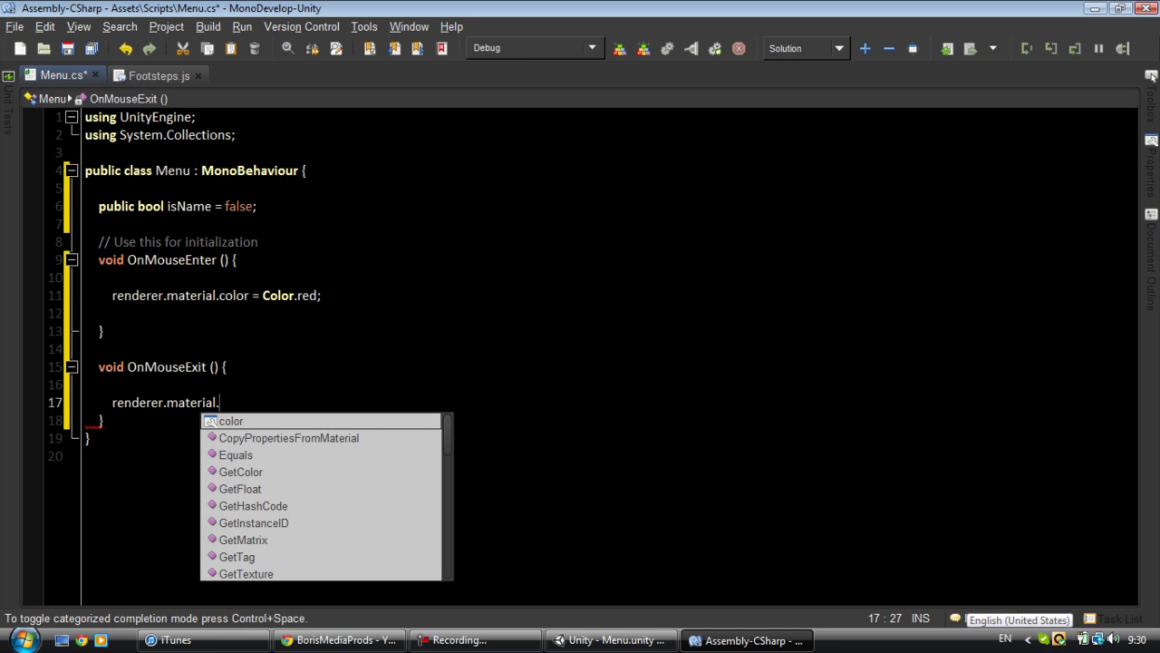
pyautogui.write('c')
pyautogui.press('Return')
pyautogui.write('= Col')
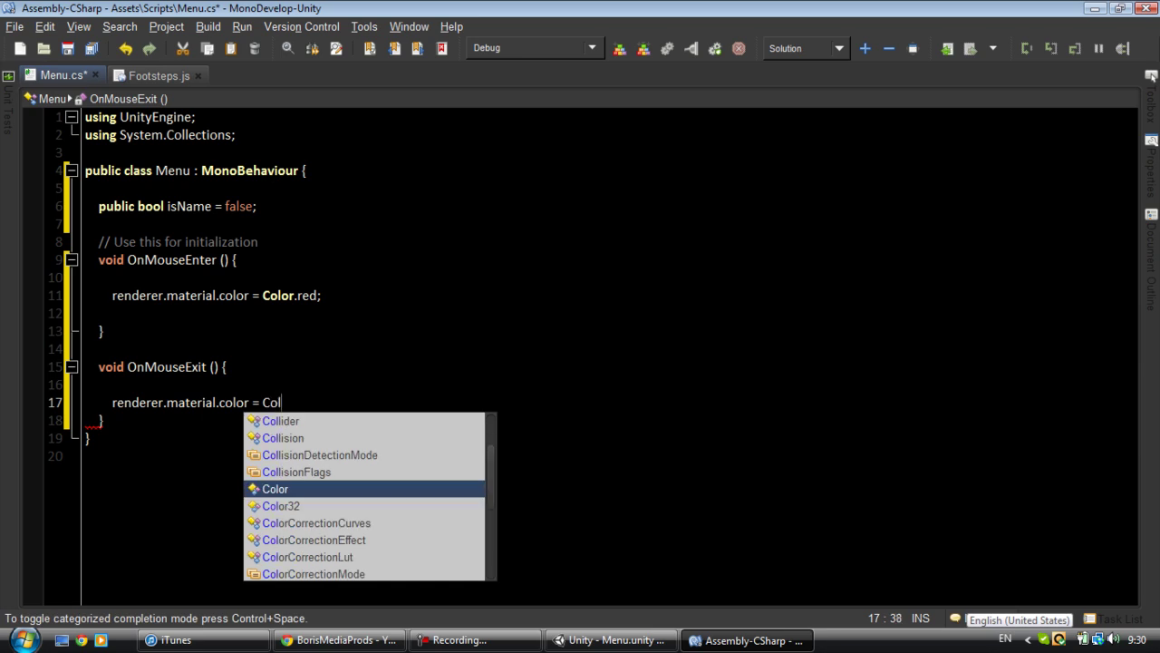
pyautogui.press('Return')
pyautogui.write('.w')
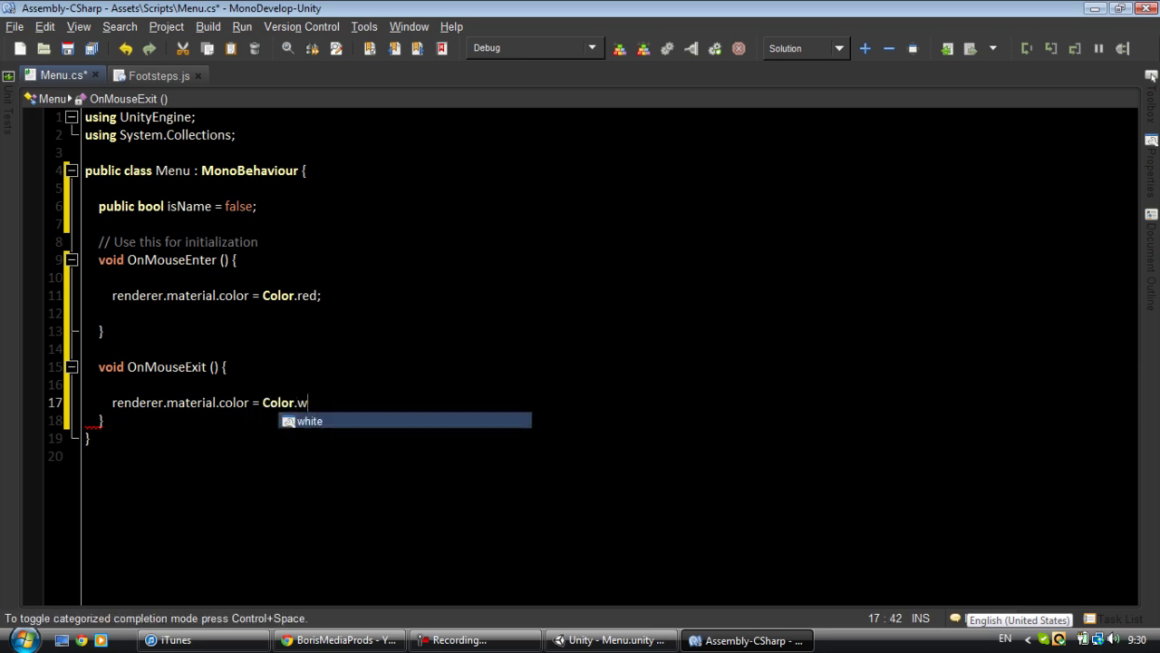
pyautogui.press('Return')
pyautogui.write(';')
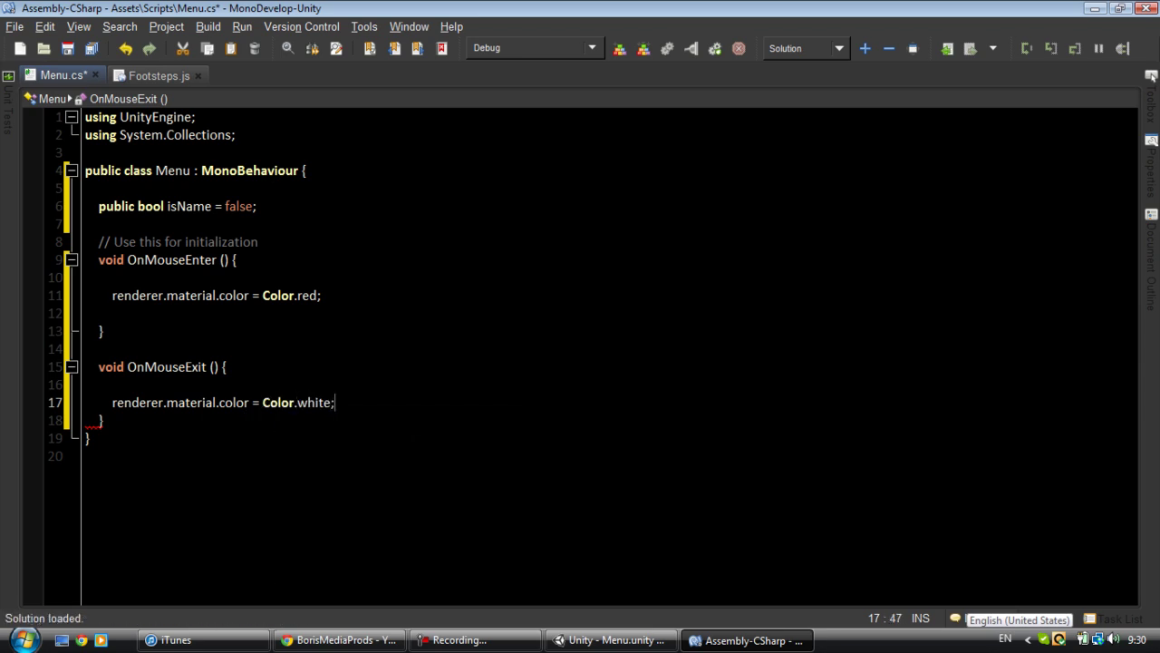
# - Add a new empty line after OnMouseExit's closing brace
pyautogui.click(457, 489)
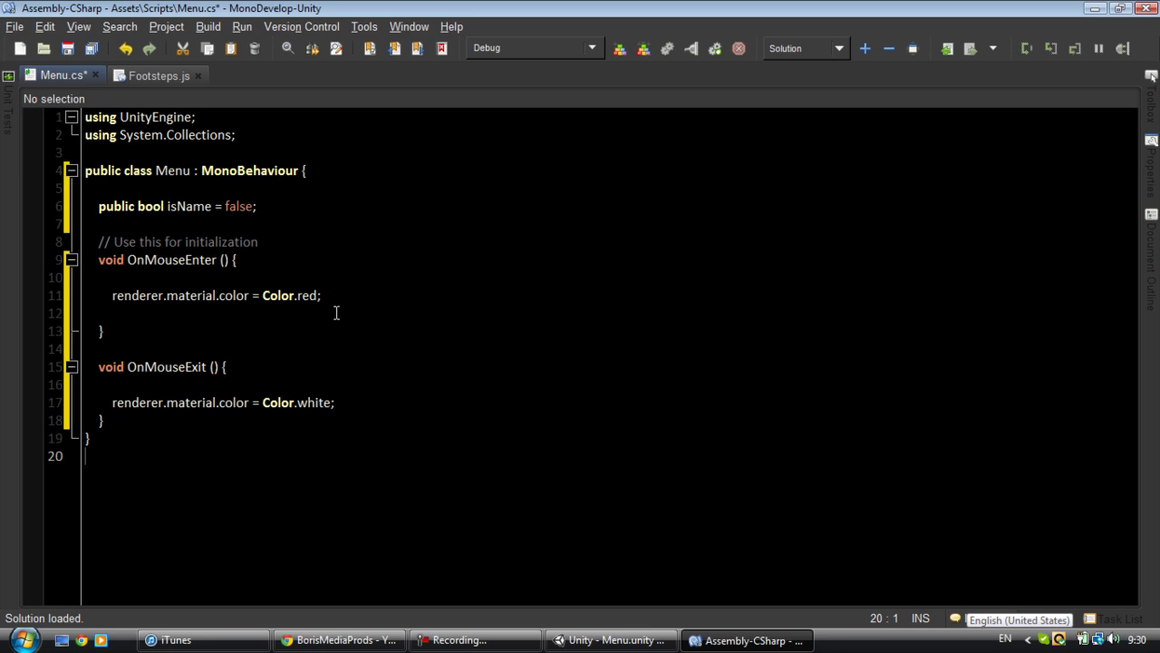
pyautogui.moveTo(126, 261); pyautogui.dragTo(216, 263)
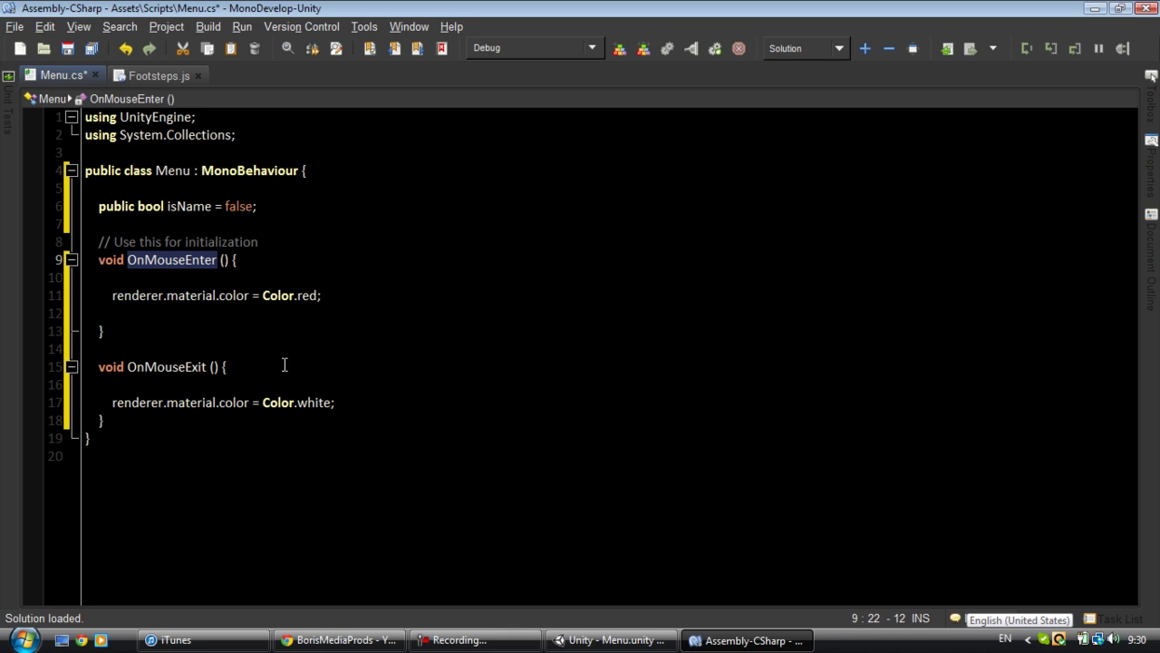
pyautogui.click(407, 417)
pyautogui.click(421, 436)
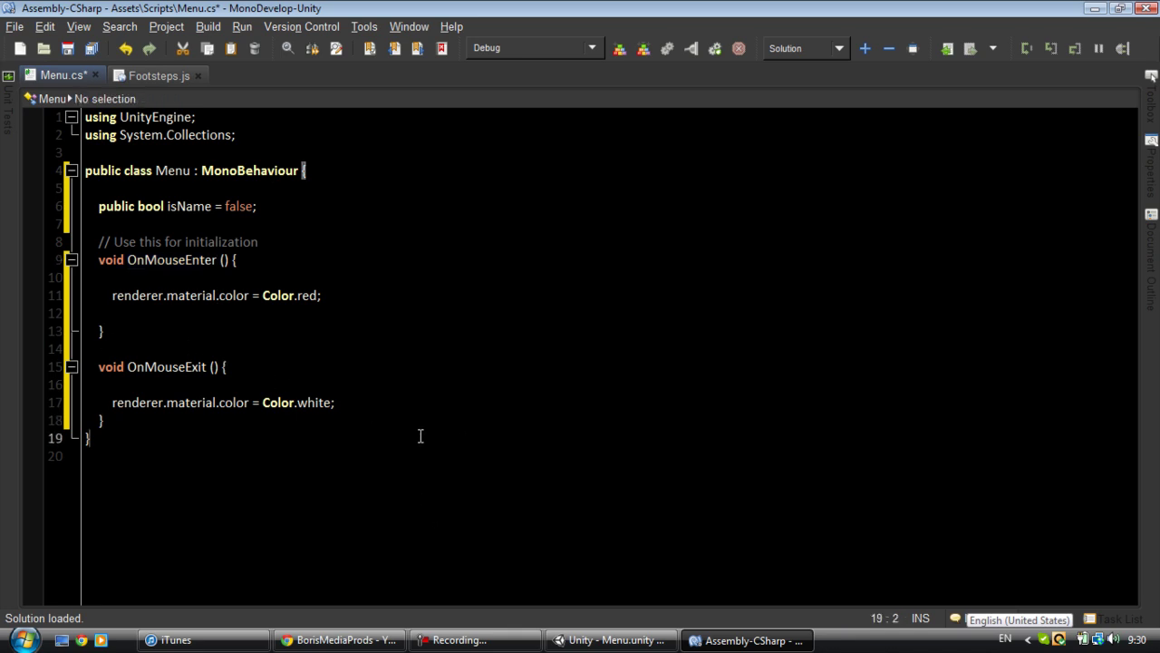
pyautogui.click(136, 423)
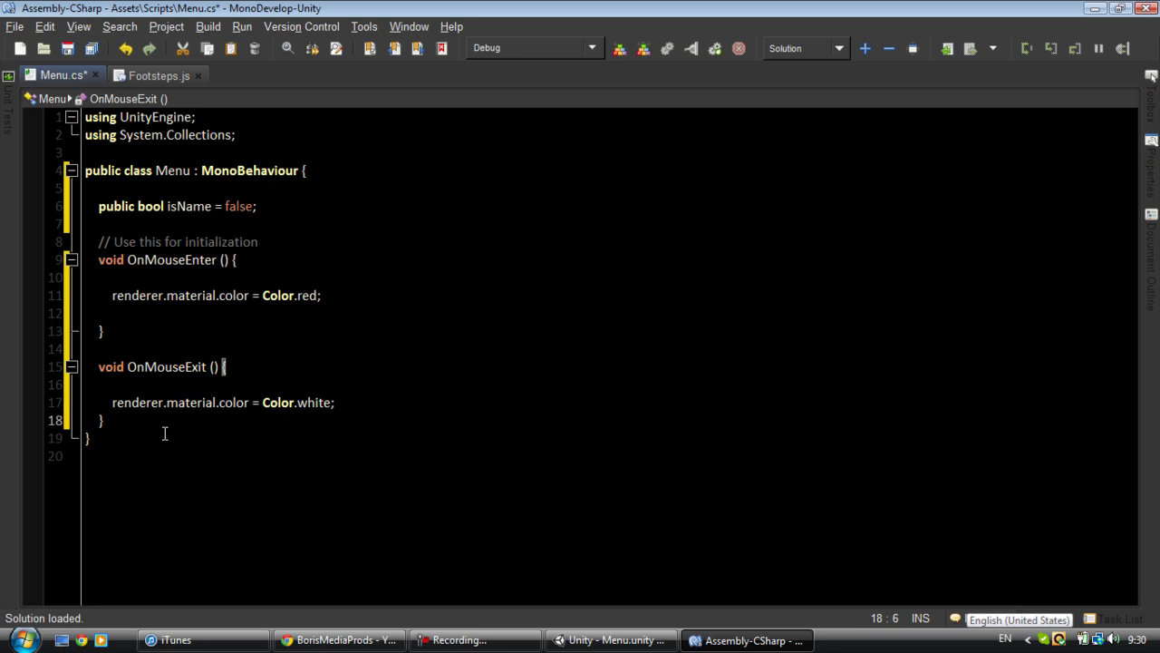
pyautogui.press('Return')
pyautogui.press('Return')
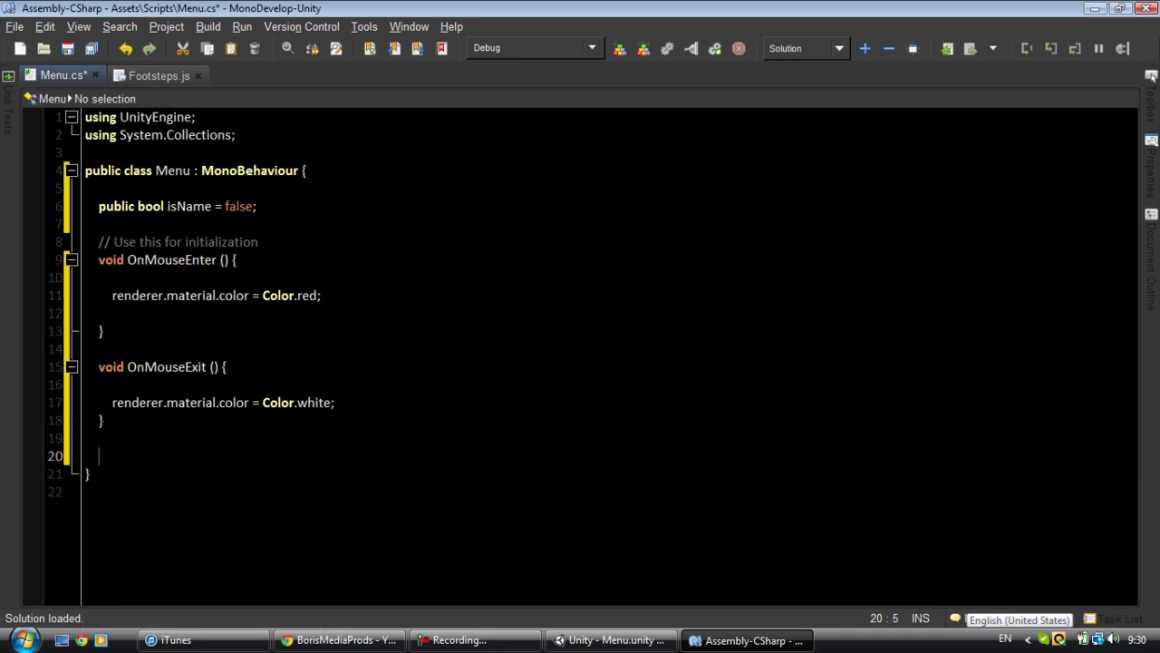
# - Declare 'void OnMouseDown () {' with an indented body line
pyautogui.write('void OnMouseDown () {')
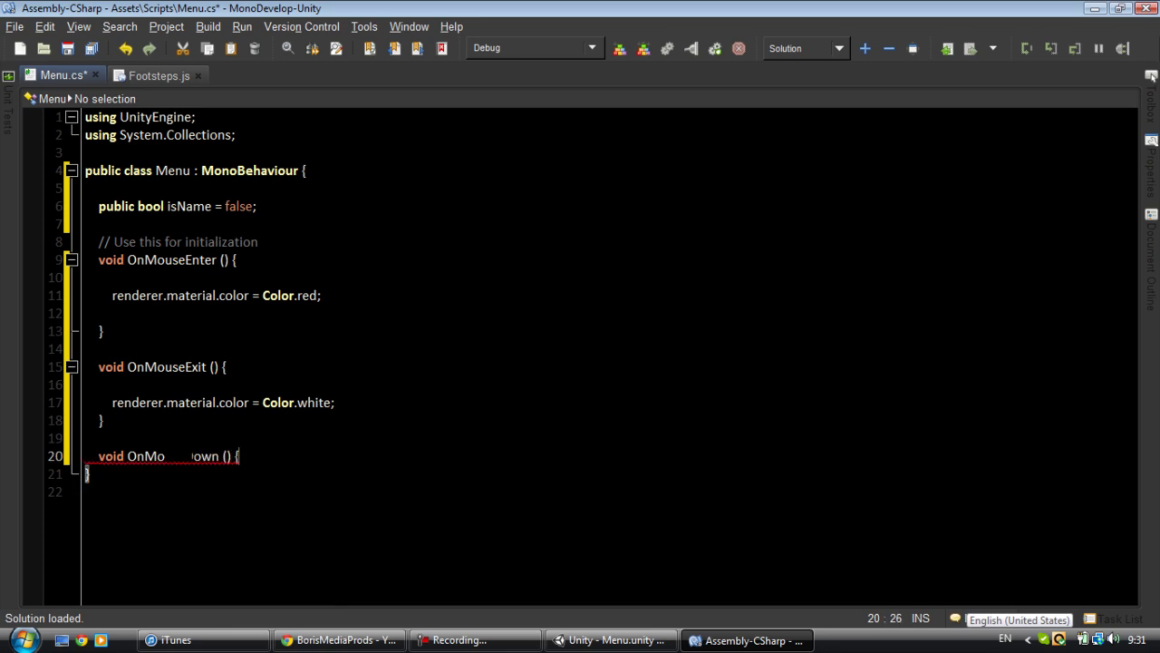
pyautogui.press('Return')
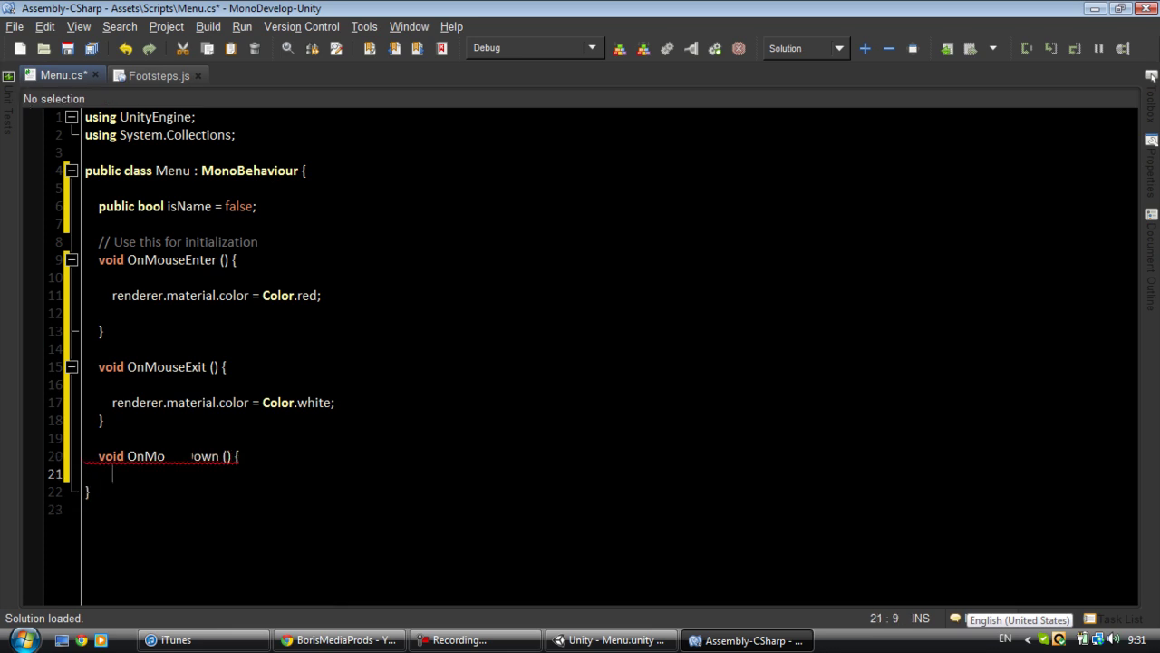
pyautogui.press('Return')
pyautogui.press('Return')
pyautogui.press('Return')
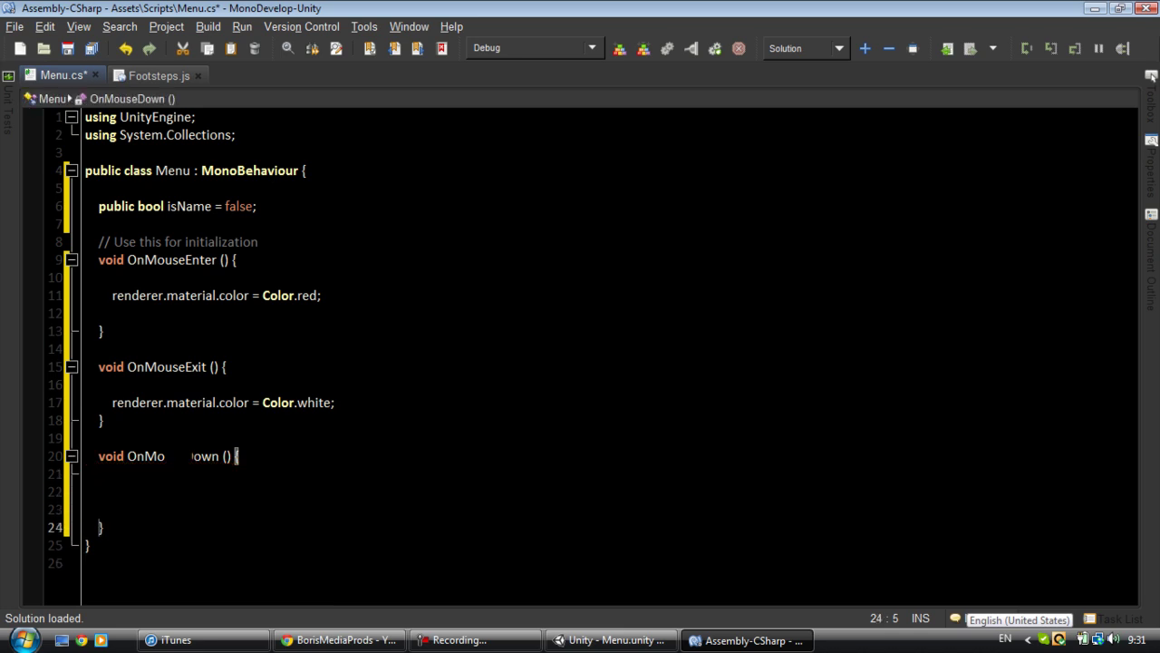
pyautogui.press('Up')
pyautogui.press('Up')
pyautogui.press('Tab')
# - Add an 'if (isName = true) { }' block inside OnMouseDown
pyautogui.write('if')
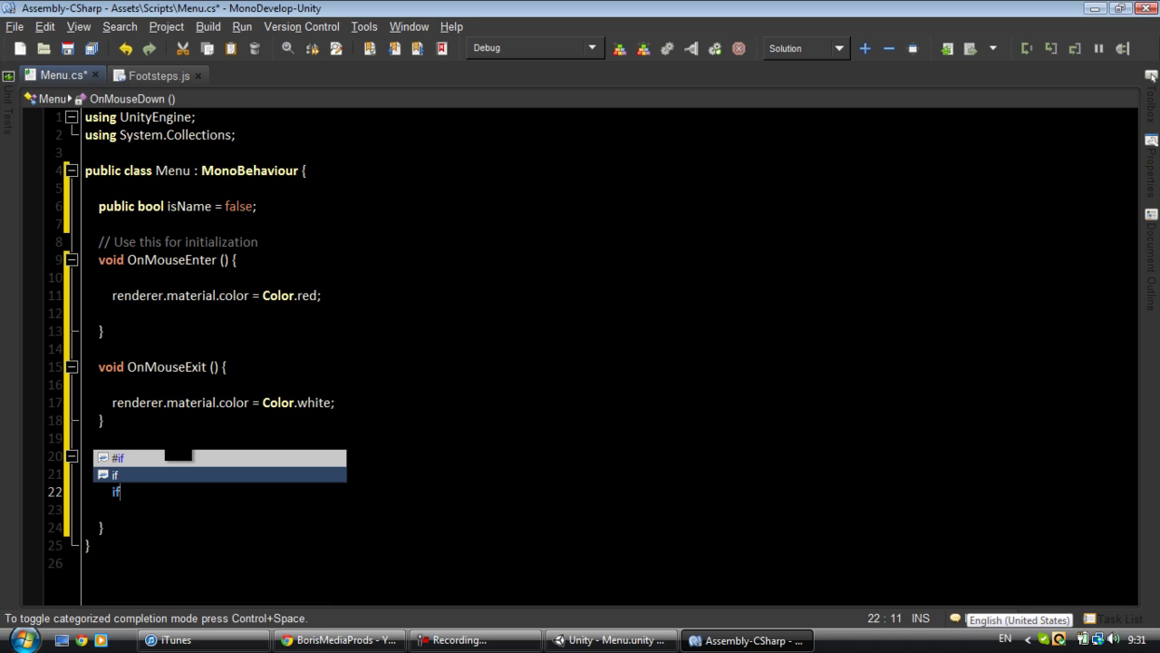
pyautogui.press('Escape')
pyautogui.write('(')
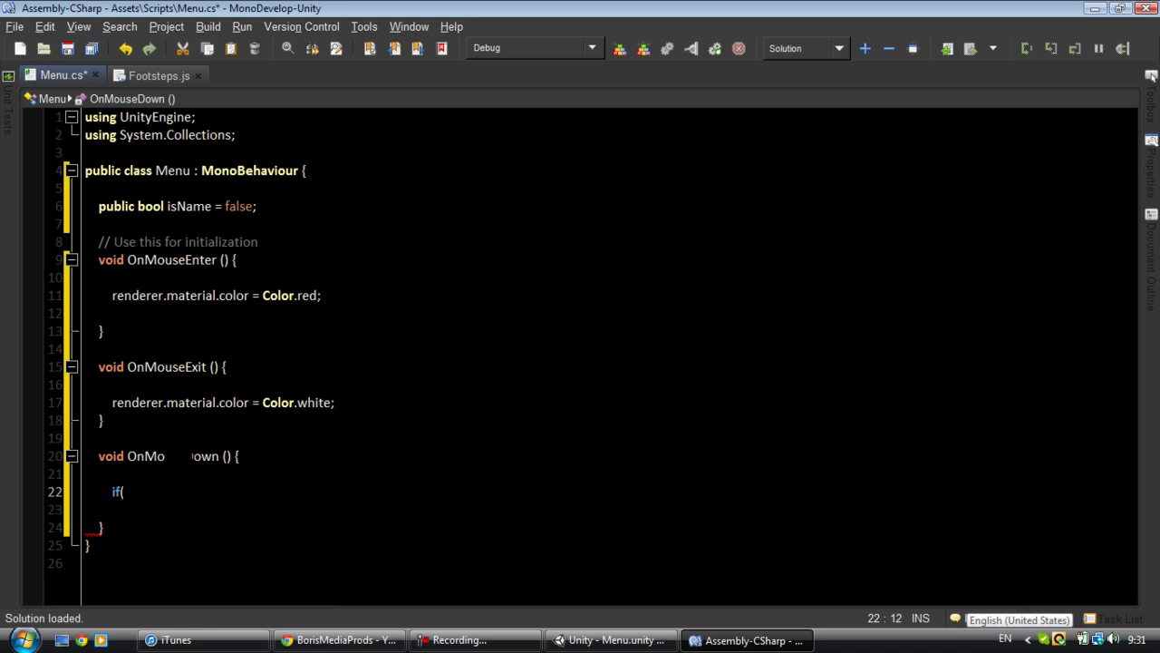
pyautogui.write('is')
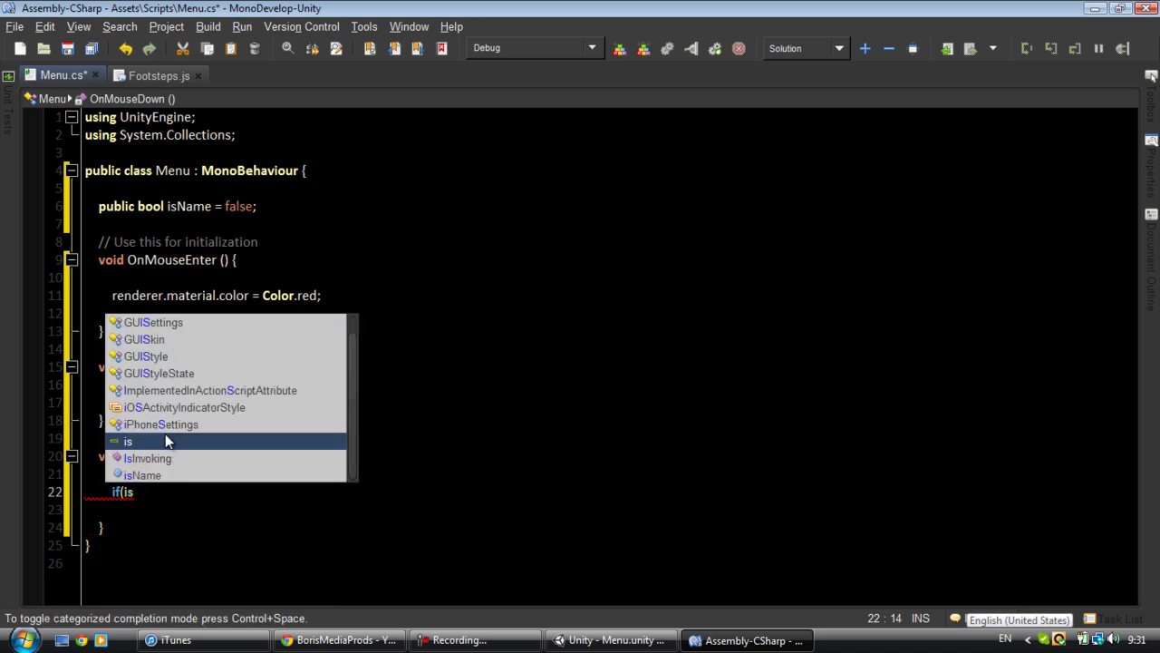
pyautogui.press('Down')
pyautogui.press('Down')
pyautogui.press('Return')
pyautogui.write('= tr')
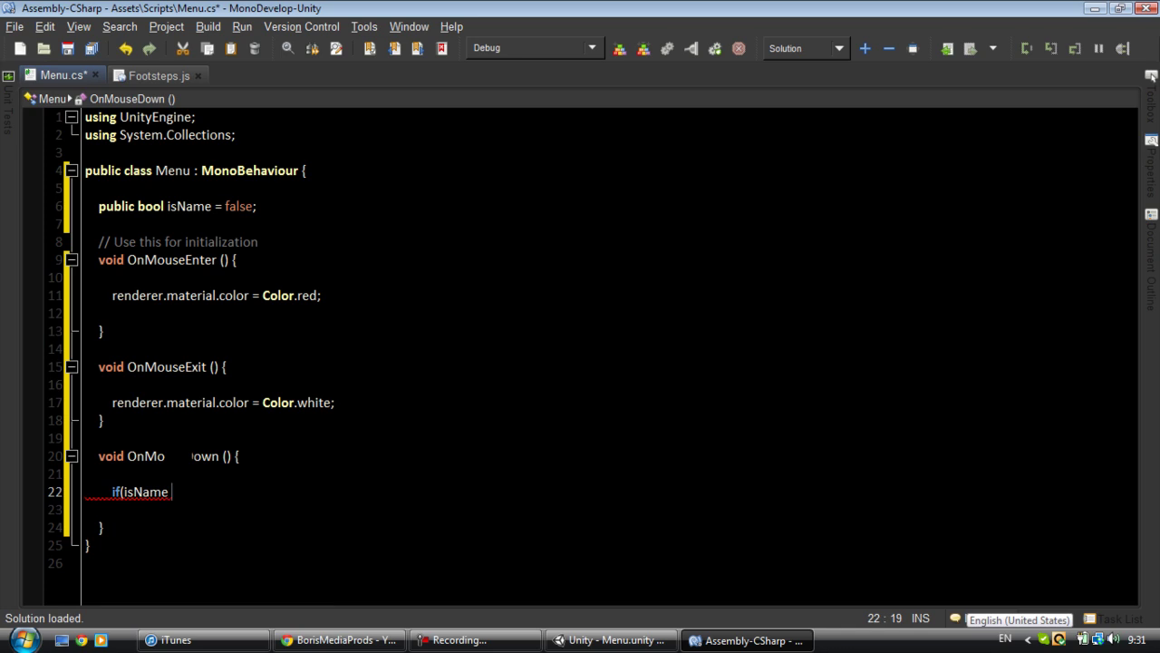
pyautogui.write('ue')
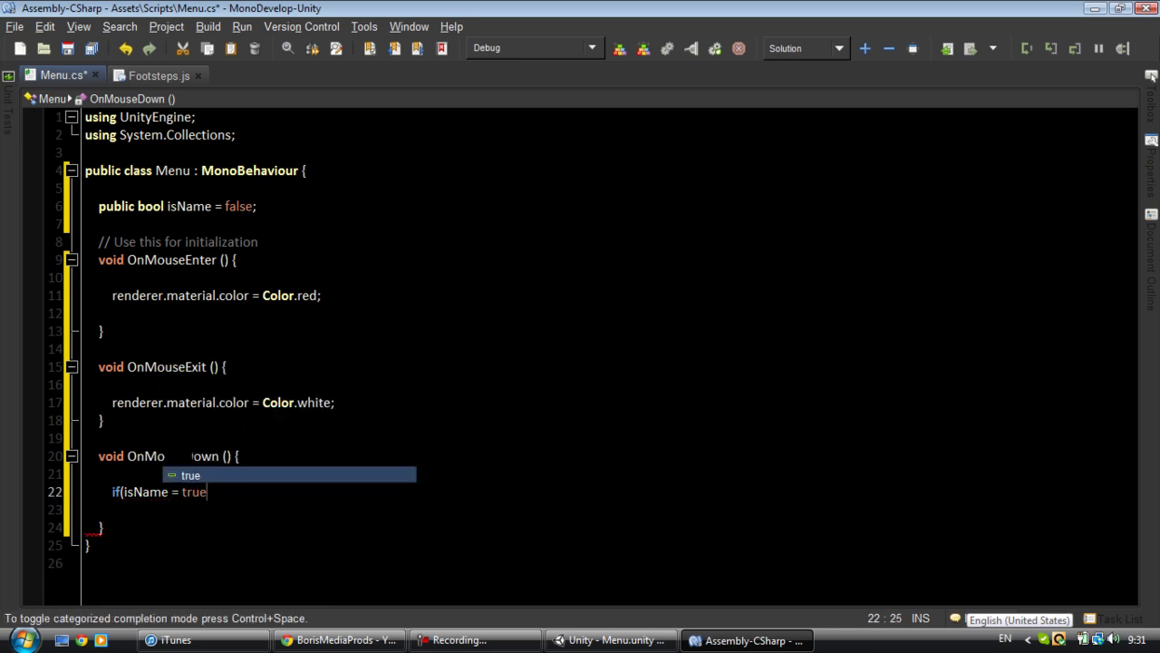
pyautogui.press('Escape')
pyautogui.write(') {')
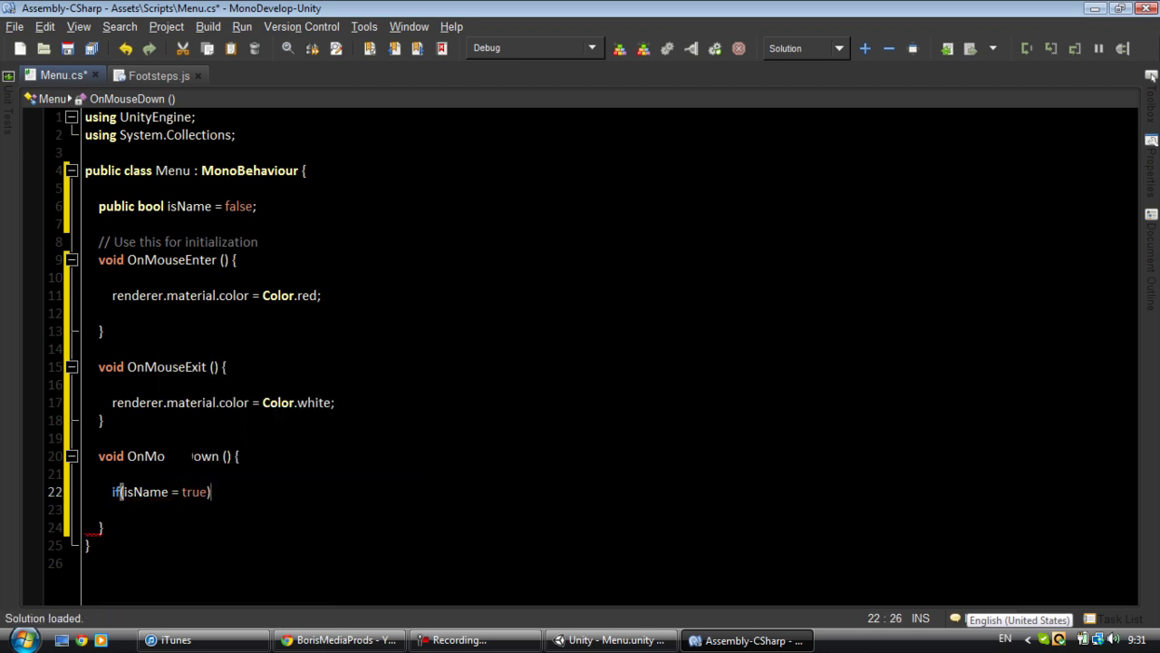
pyautogui.press('Return')
pyautogui.write('}')
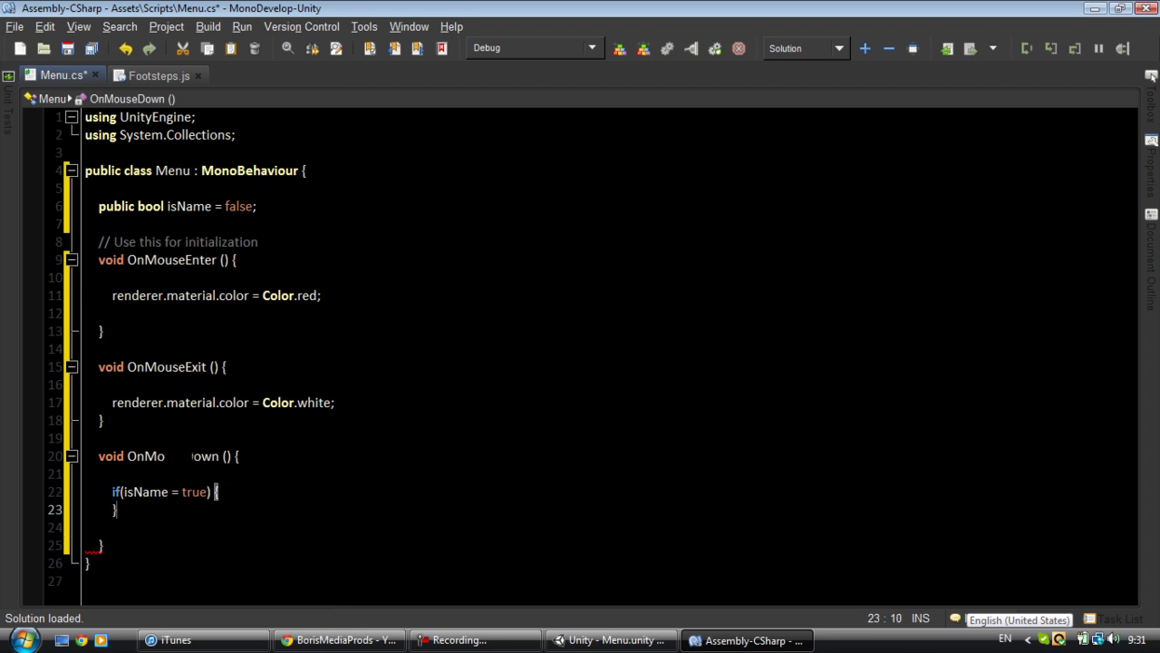
pyautogui.press('Left')
pyautogui.press('Return')
pyautogui.scroll(-2, 164, 434)
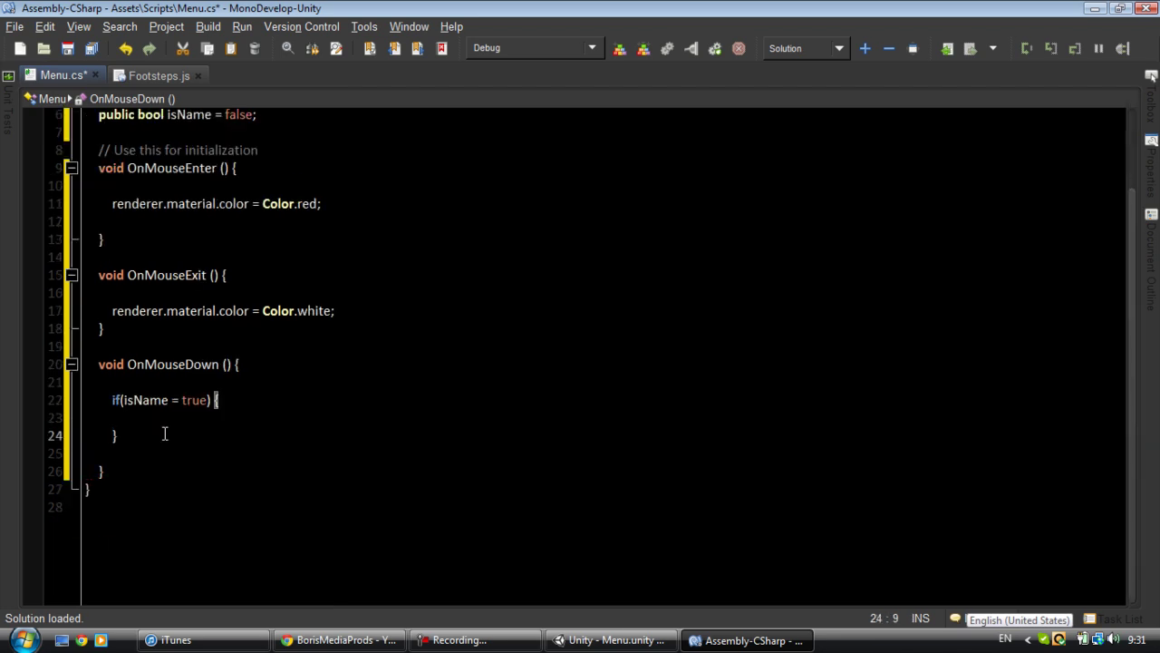
pyautogui.press('Up')
pyautogui.press('Tab')
# - Write 'renderer.material.color = Color.blue;' inside the if block using autocomplete
pyautogui.write('renderer')
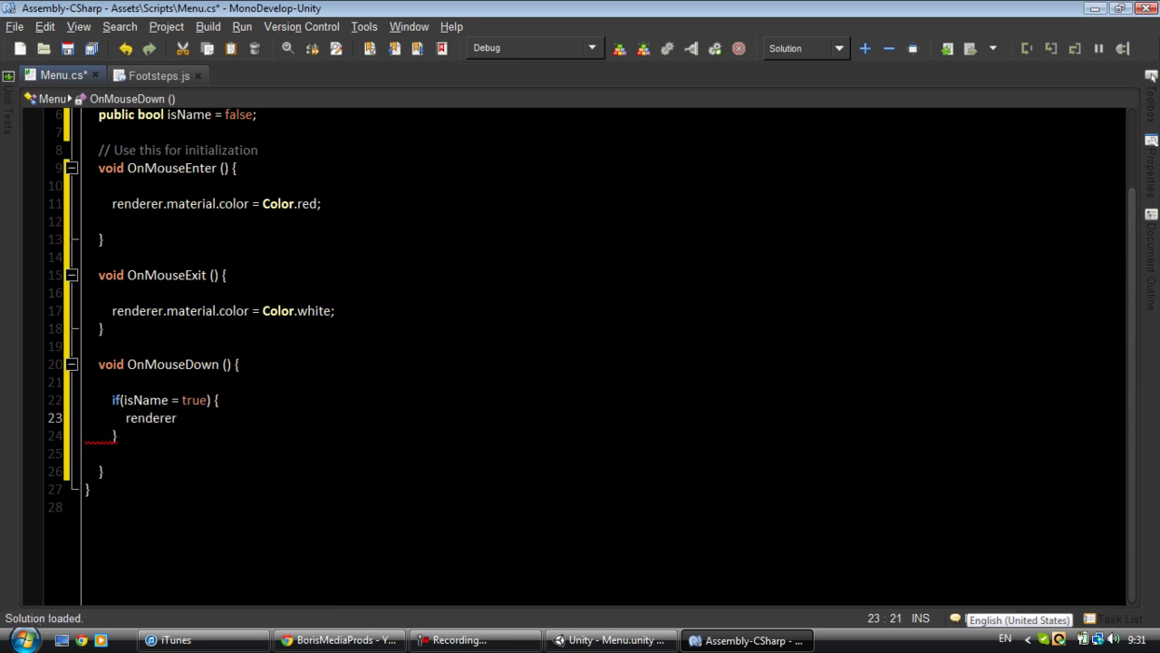
pyautogui.write('.se')
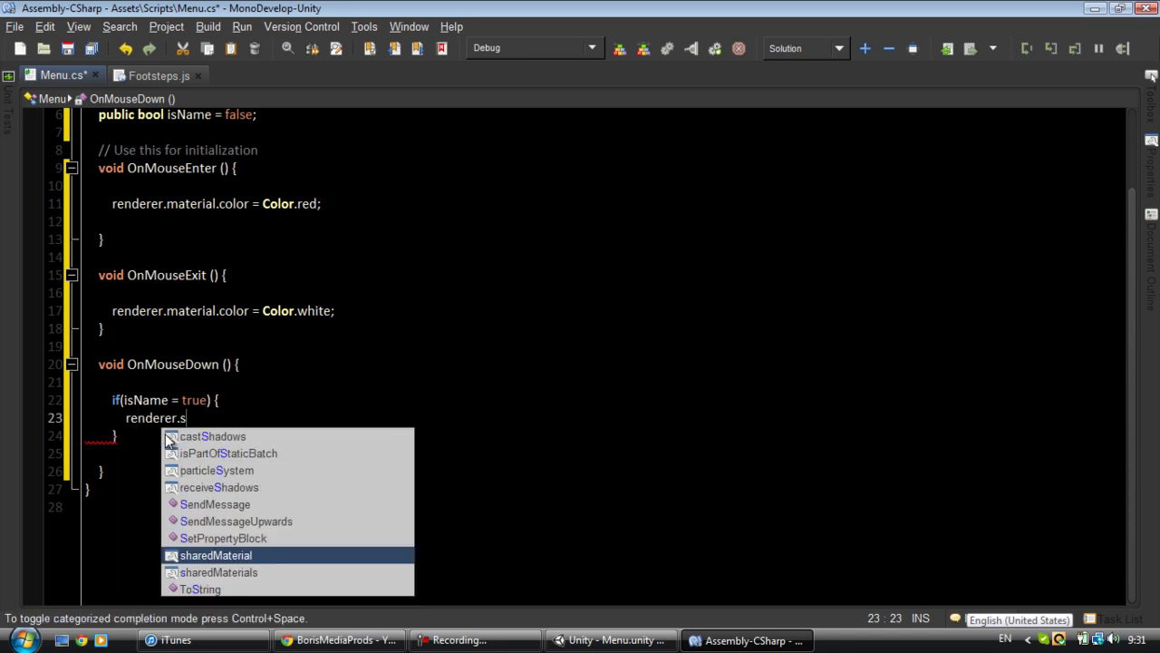
pyautogui.press('BackSpace')
pyautogui.press('BackSpace')
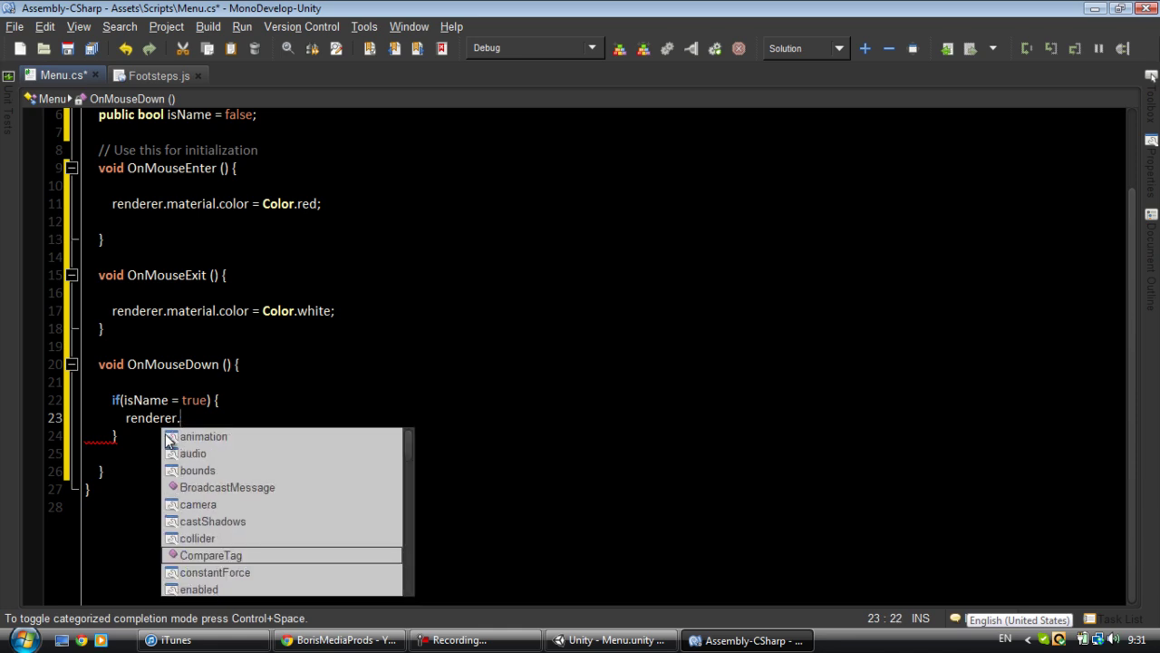
pyautogui.write('ma')
pyautogui.press('Return')
pyautogui.write('.c')
pyautogui.press('Return')
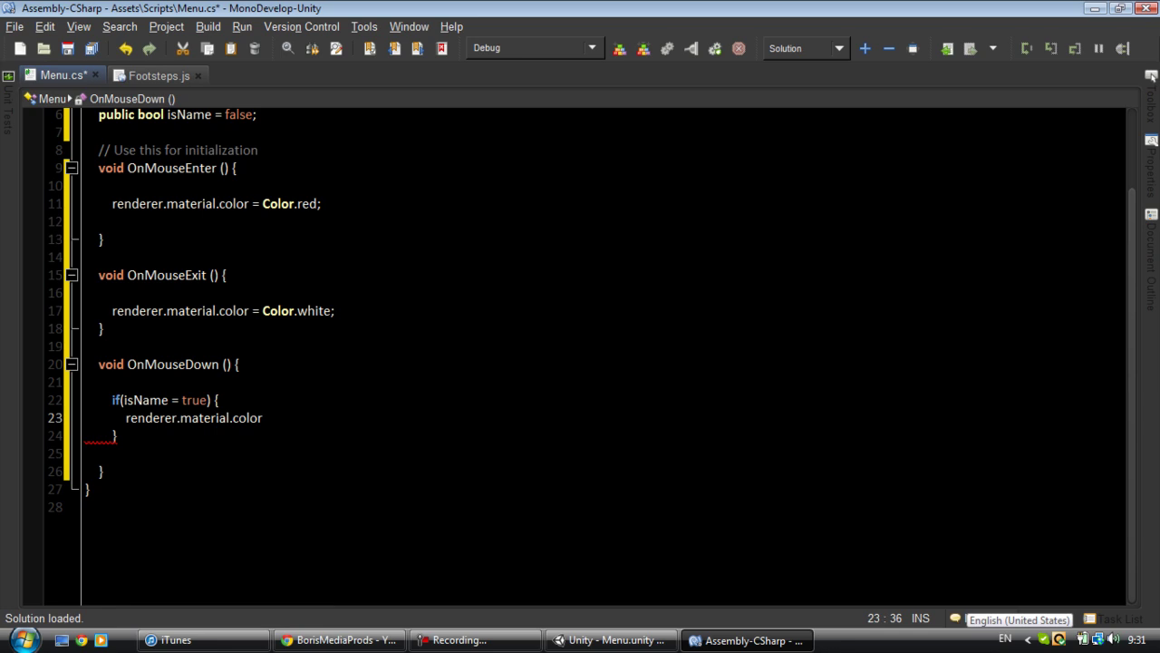
pyautogui.write('= co')
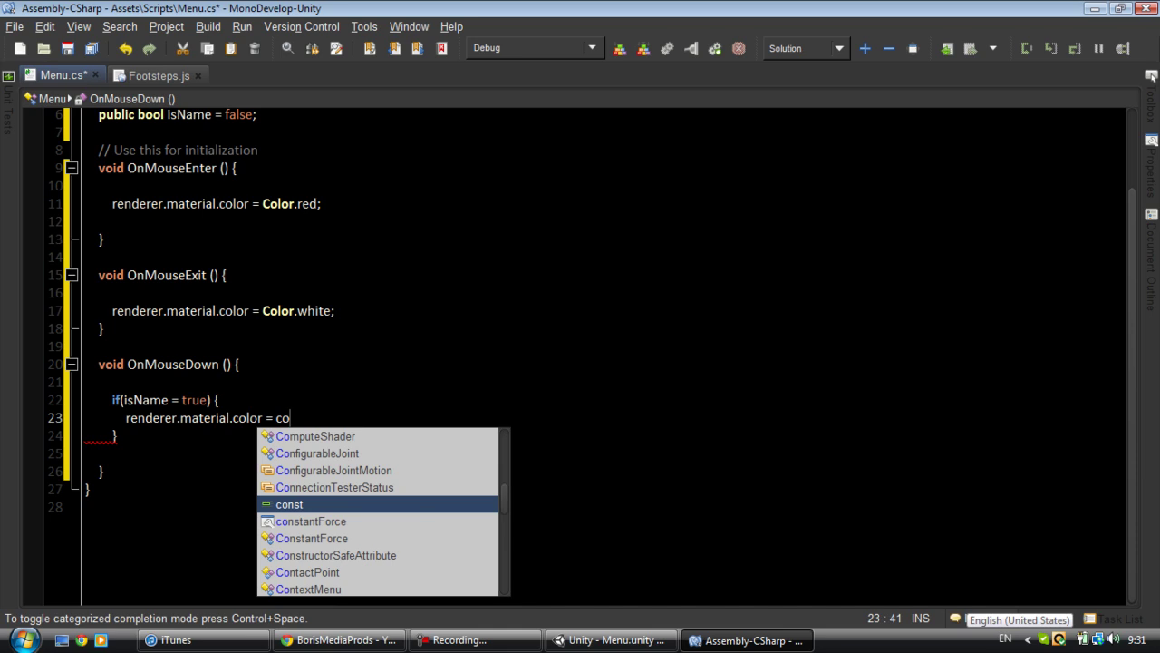
pyautogui.press('BackSpace')
pyautogui.press('BackSpace')
pyautogui.write('Col')
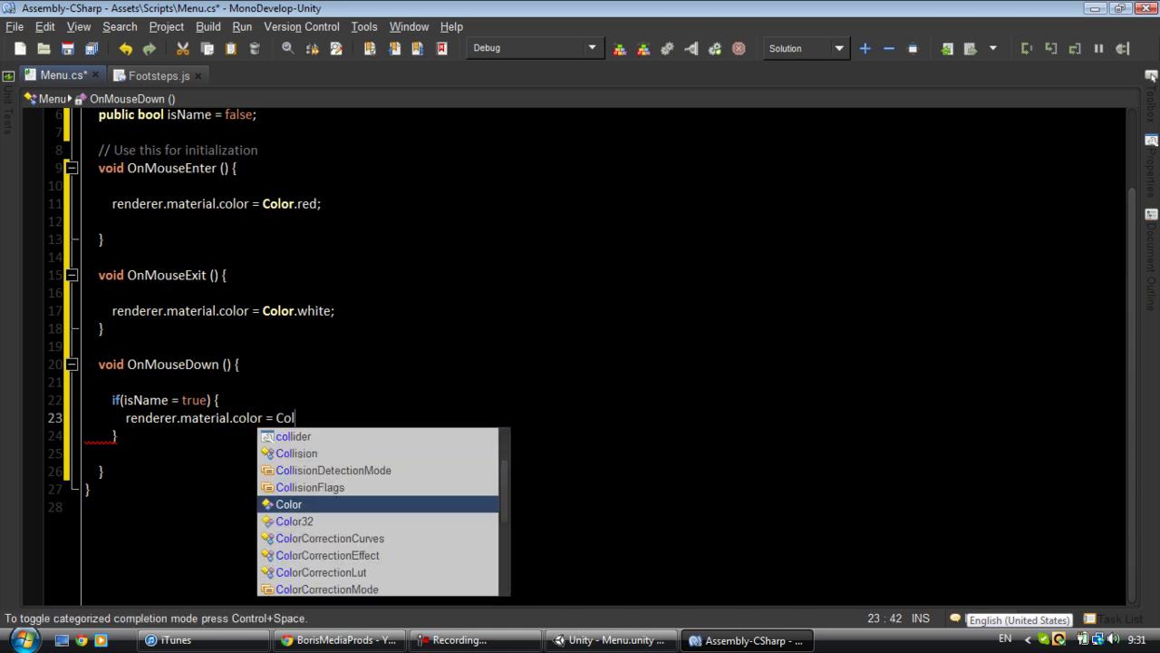
pyautogui.press('Return')
pyautogui.write('.')
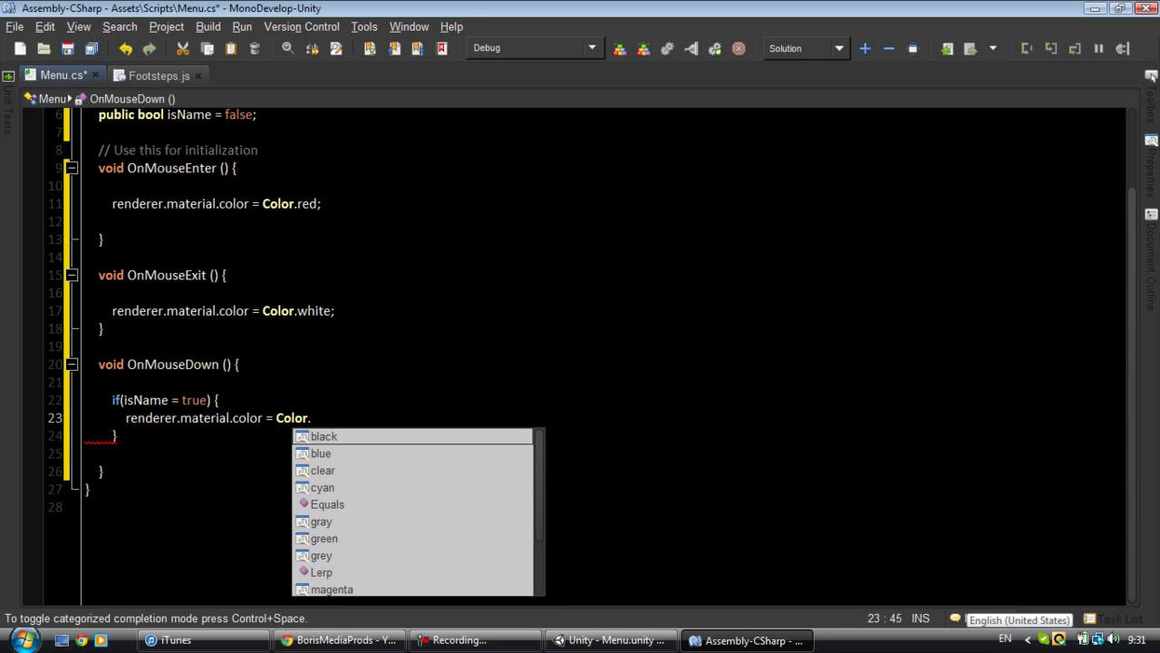
pyautogui.write('blu')
pyautogui.press('Return')
pyautogui.write(';')
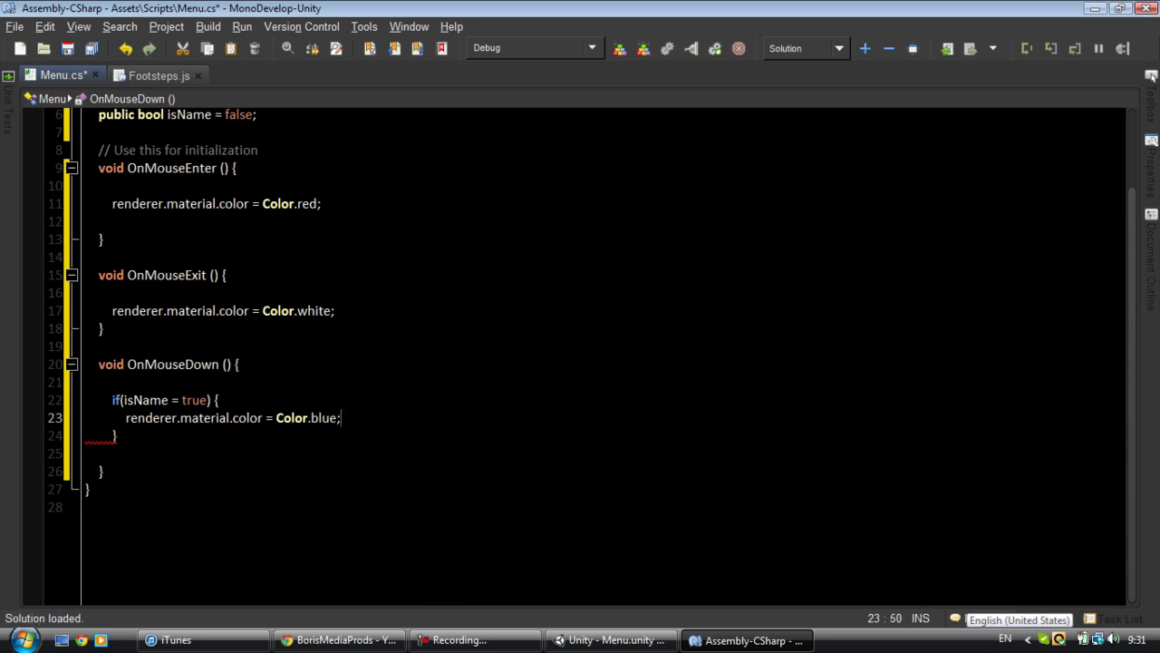
pyautogui.click(173, 503)
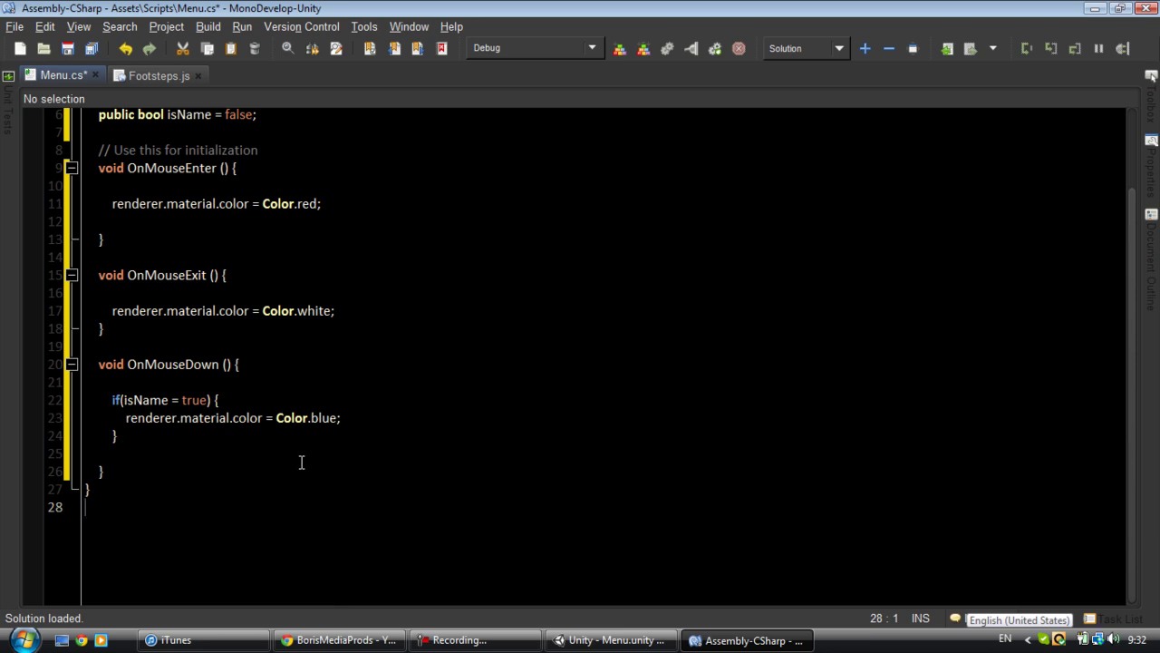
pyautogui.click(145, 451)
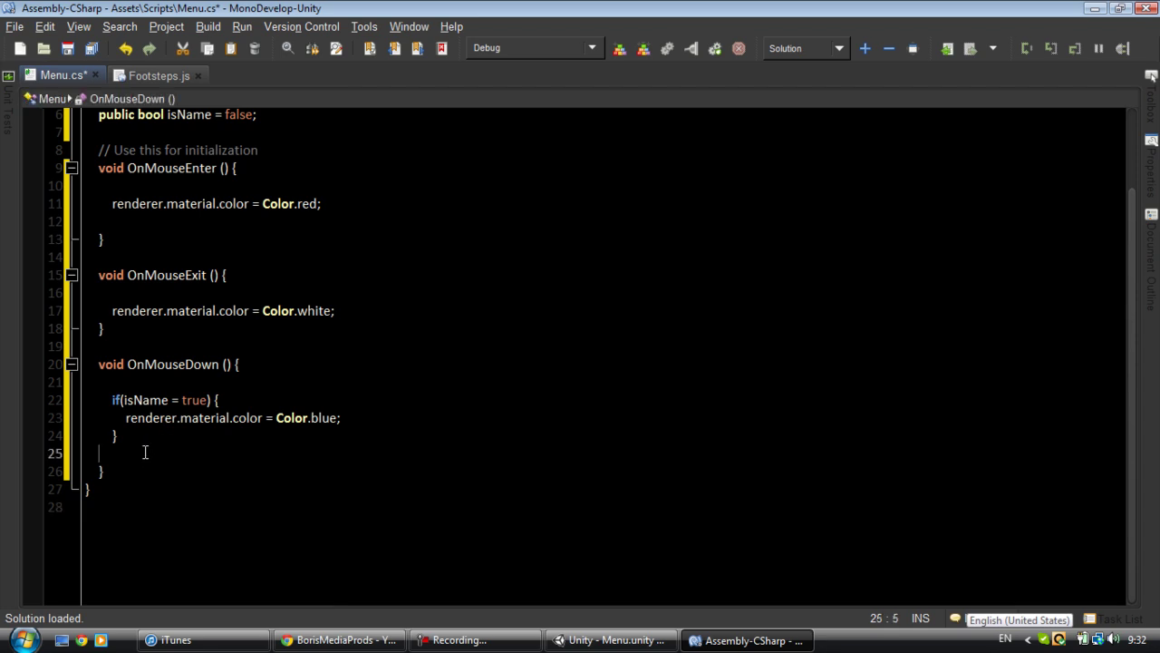
# - Add 'else Application.LoadLevel("TUTORIAL");', save Menu.cs with Ctrl+S and return to Unity
pyautogui.write('else')
pyautogui.press('Return')
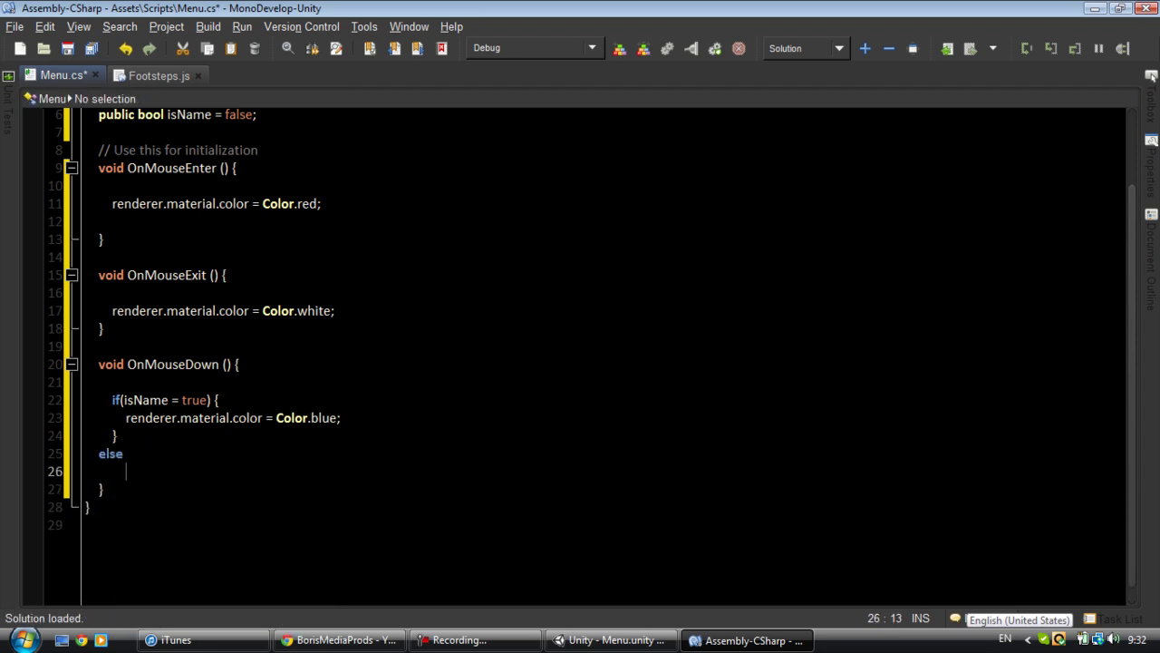
pyautogui.write('A')
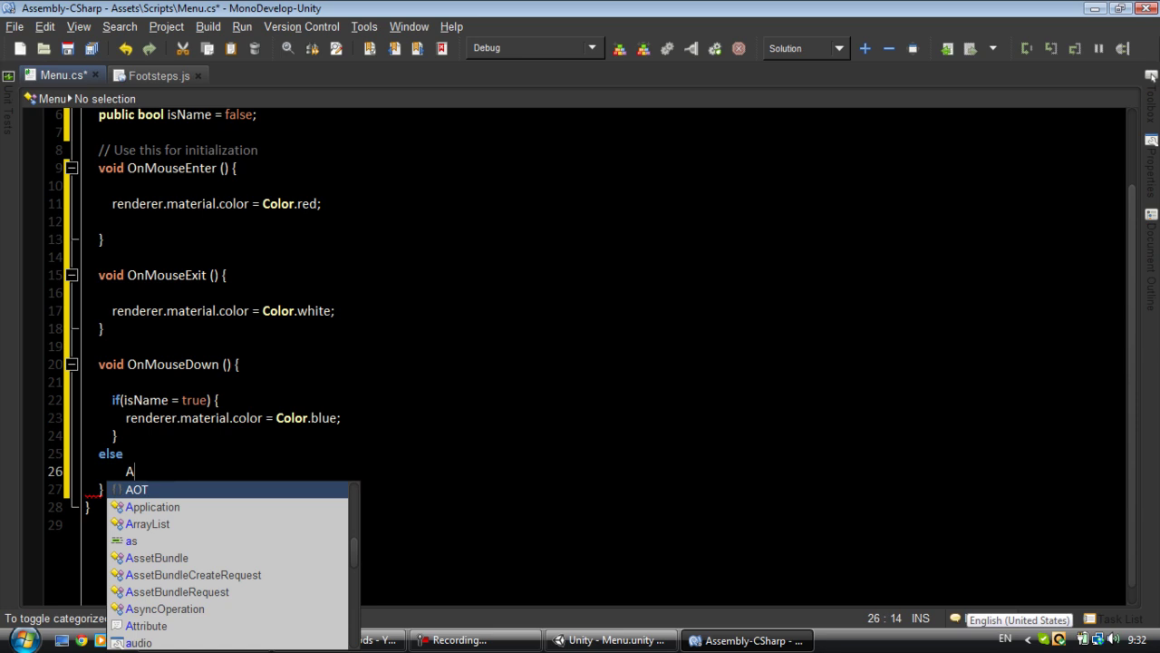
pyautogui.write('pplication.Lo')
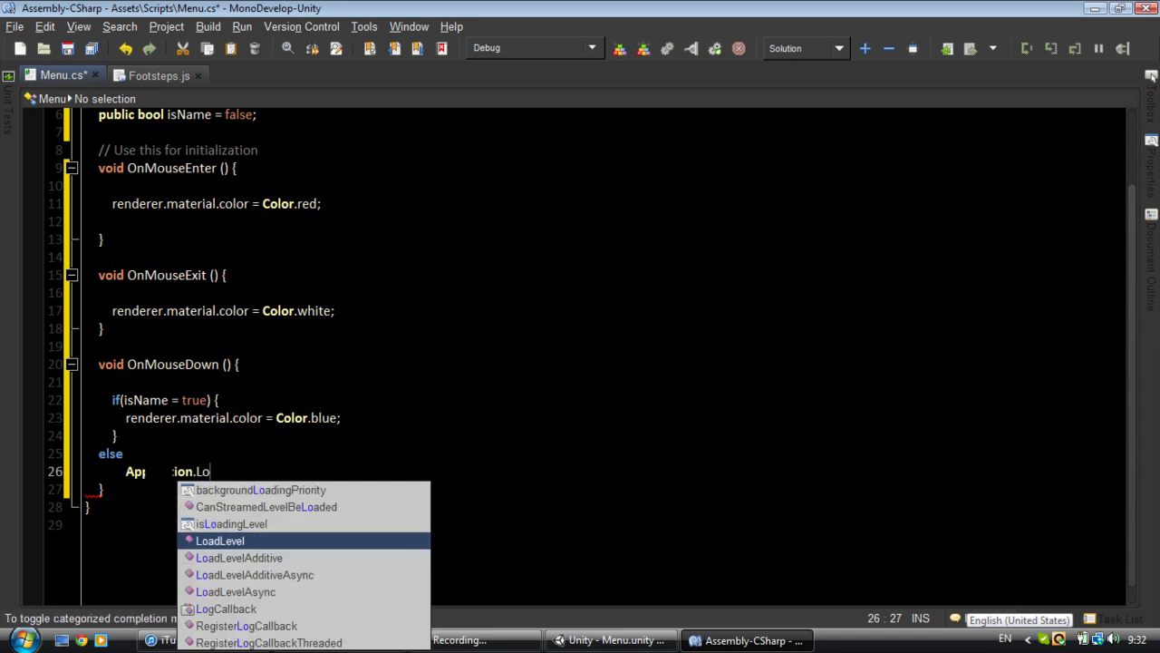
pyautogui.write('adLevel(')
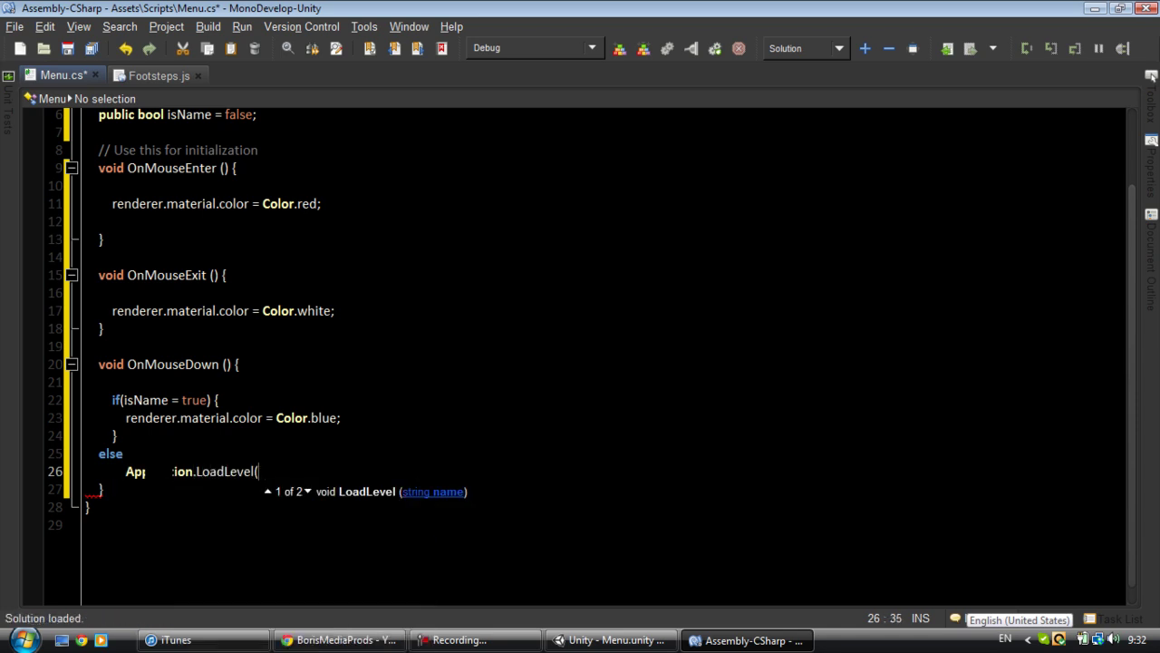
pyautogui.write('"TUTORIAL')
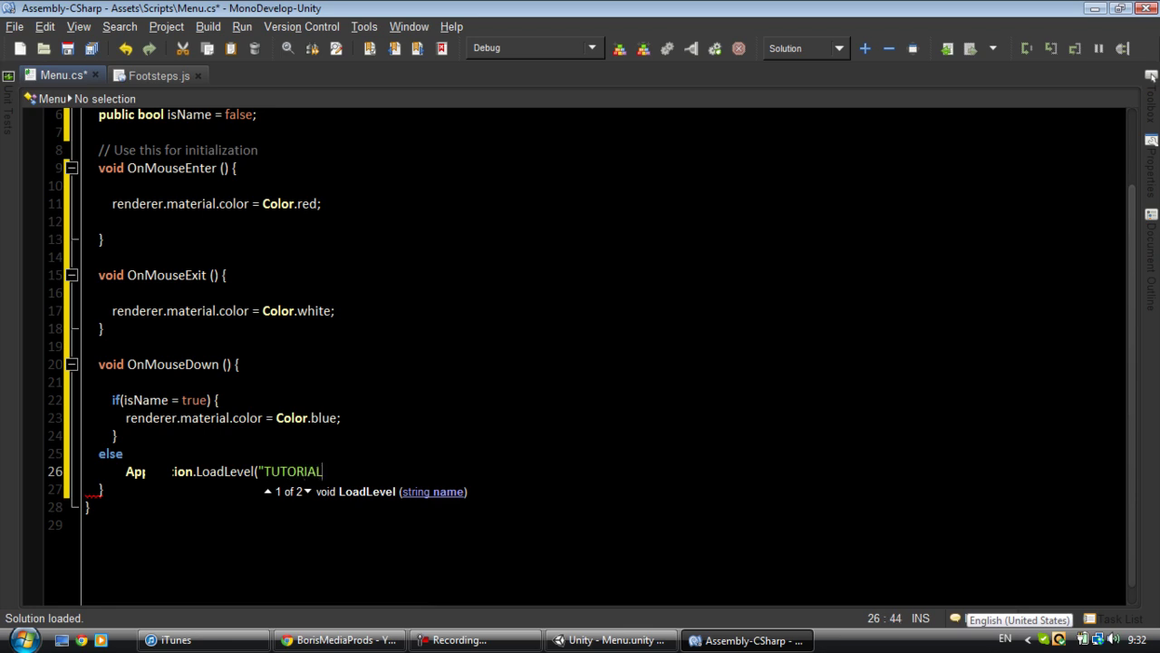
pyautogui.write('");')
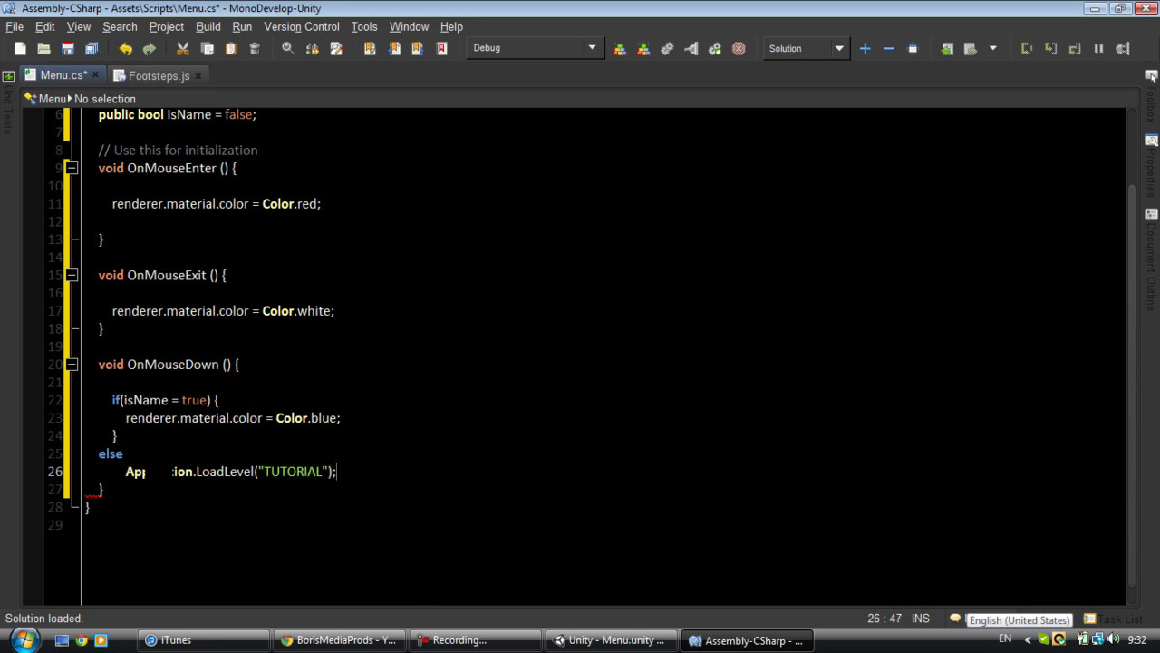
pyautogui.hotkey('ctrl', 's')
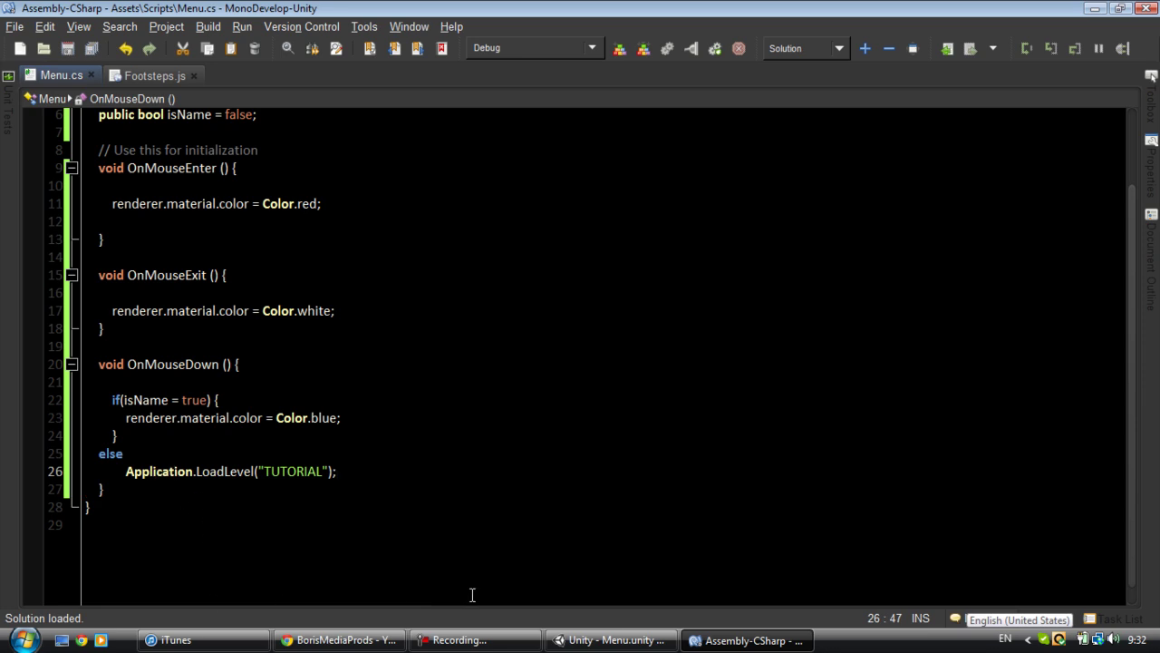
pyautogui.click(583, 638)
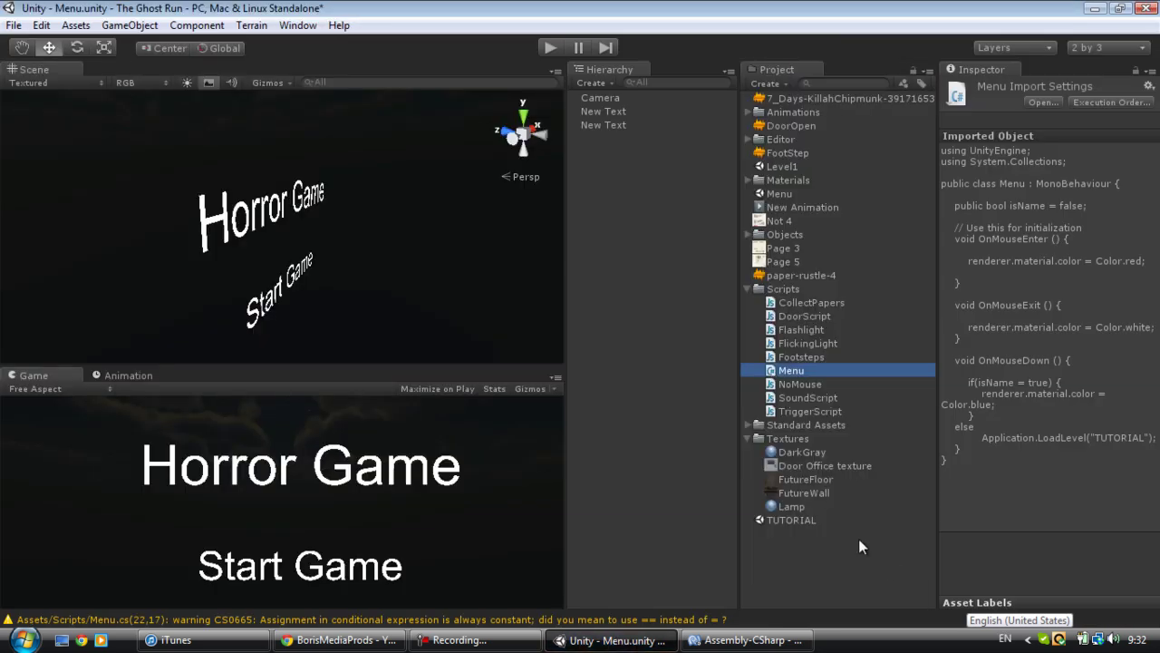
pyautogui.click(815, 520)
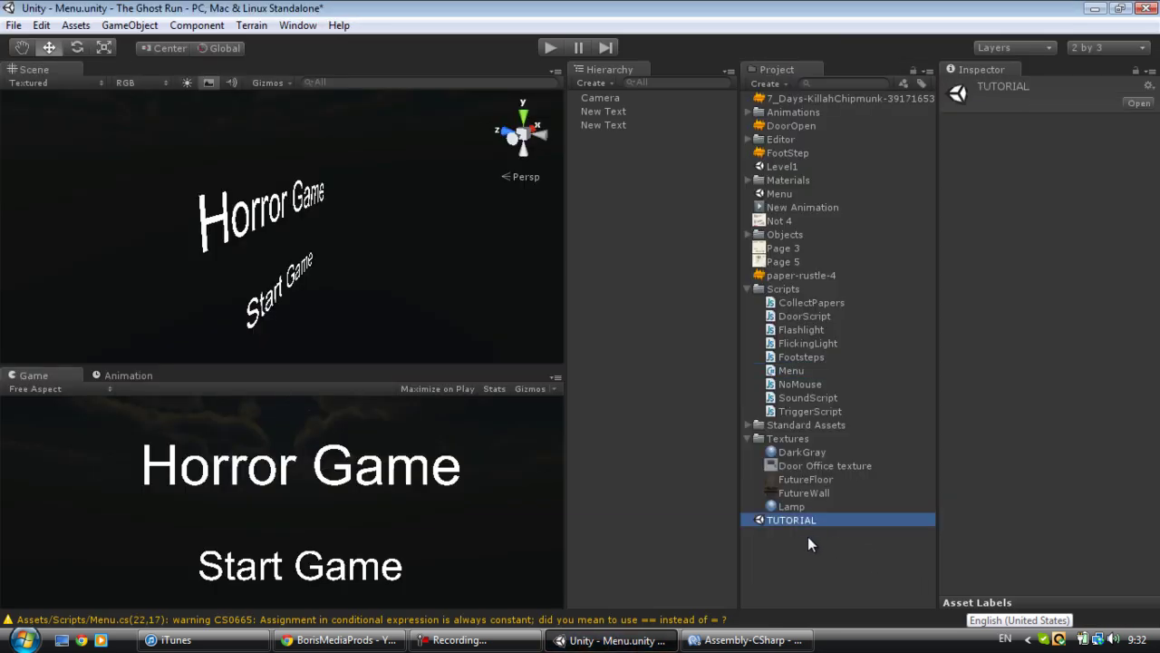
pyautogui.click(751, 640)
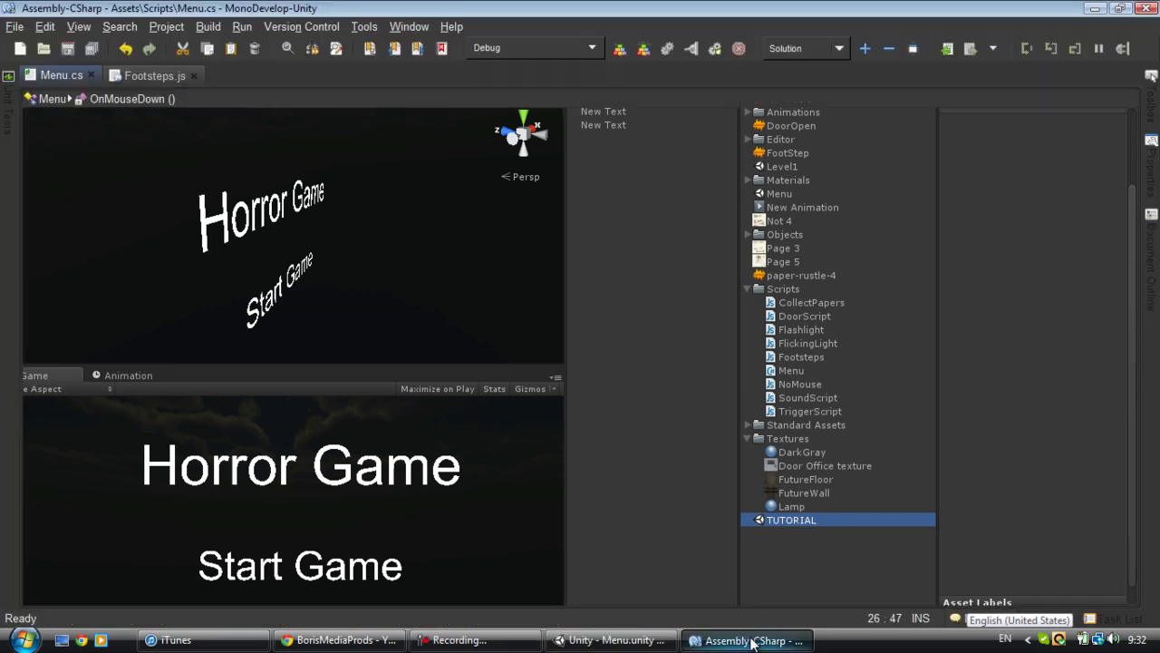
pyautogui.click(272, 417)
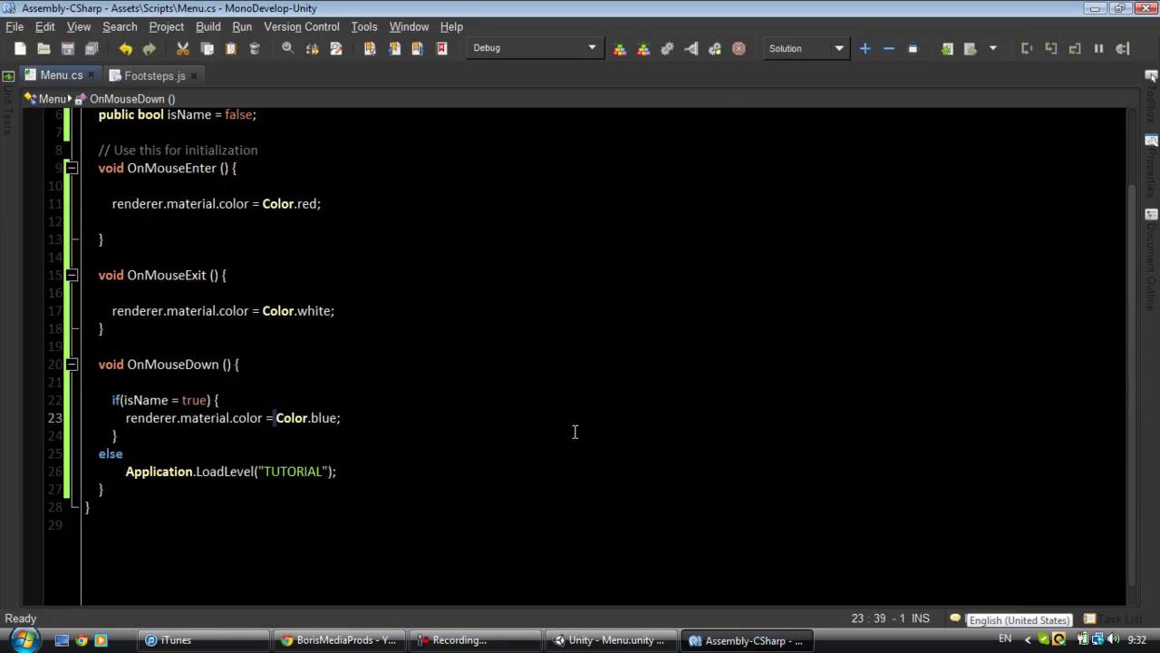
pyautogui.write('=')
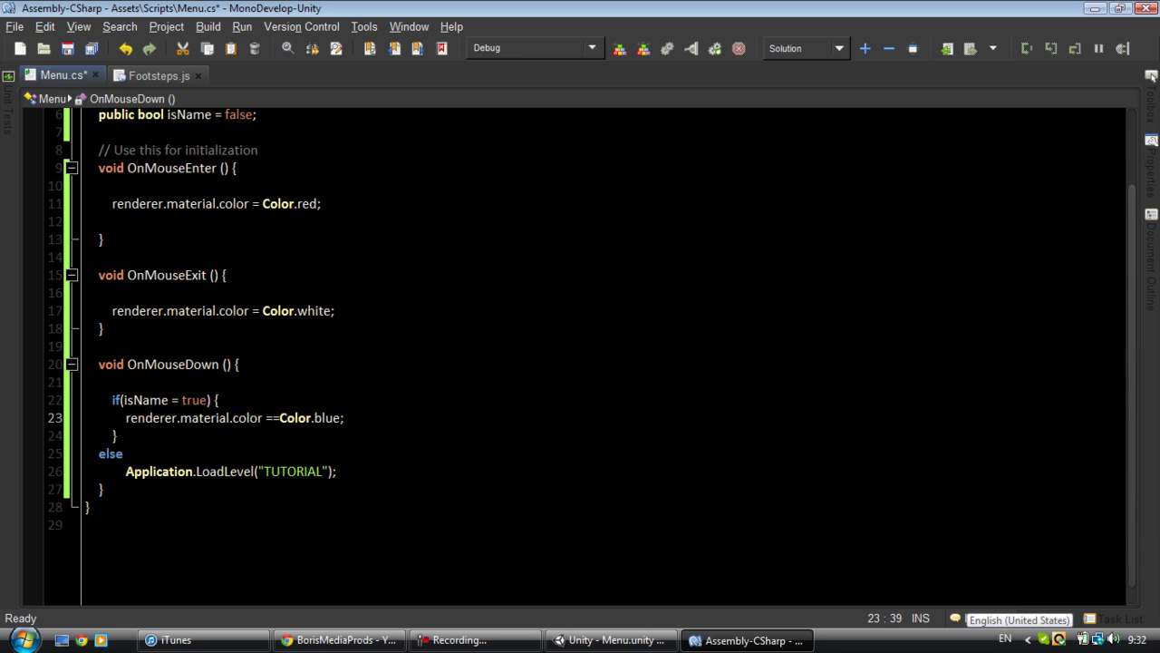
pyautogui.write('v')
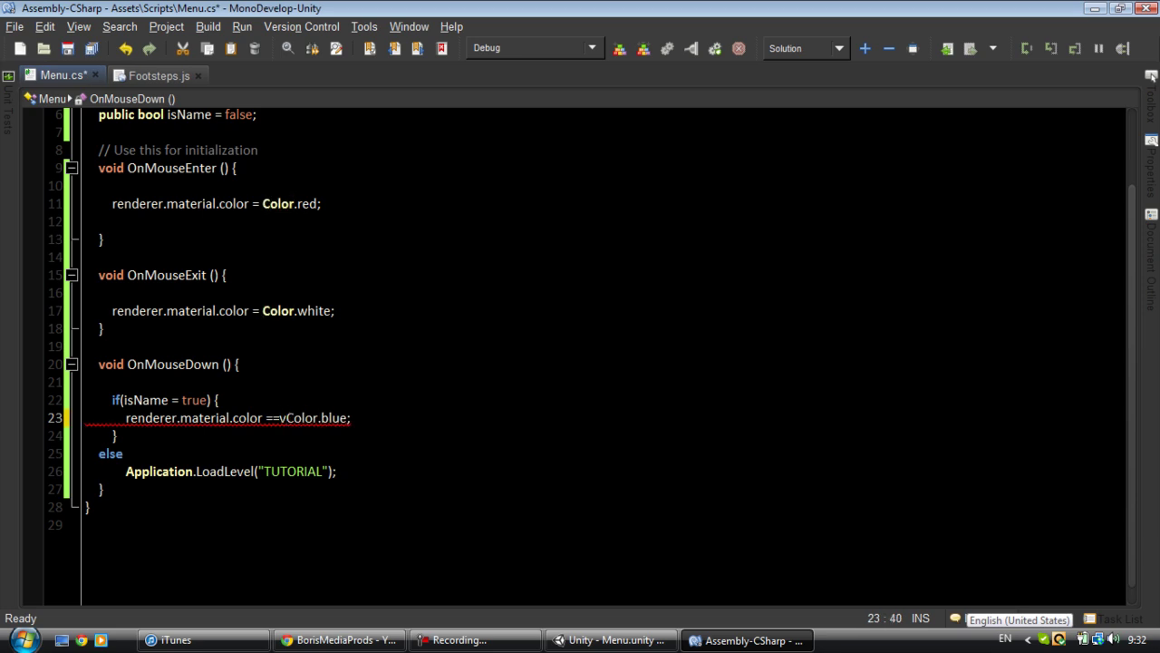
pyautogui.press('BackSpace')
pyautogui.click(601, 470)
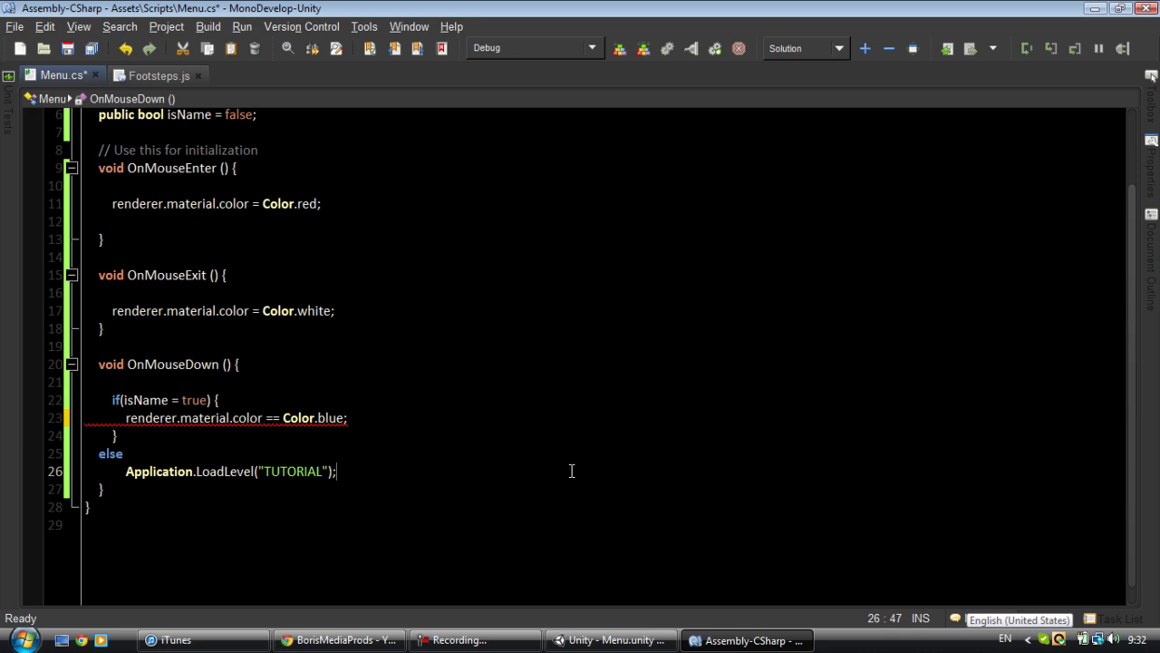
pyautogui.click(282, 417)
pyautogui.press('BackSpace')
pyautogui.click(736, 524)
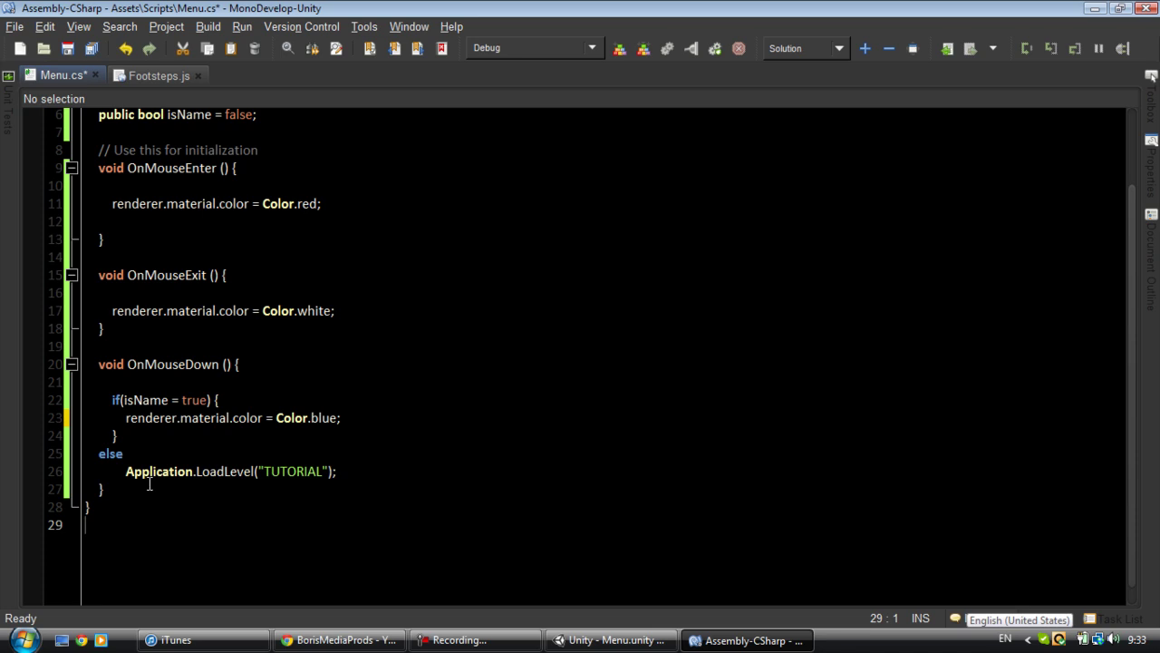
pyautogui.click(149, 485)
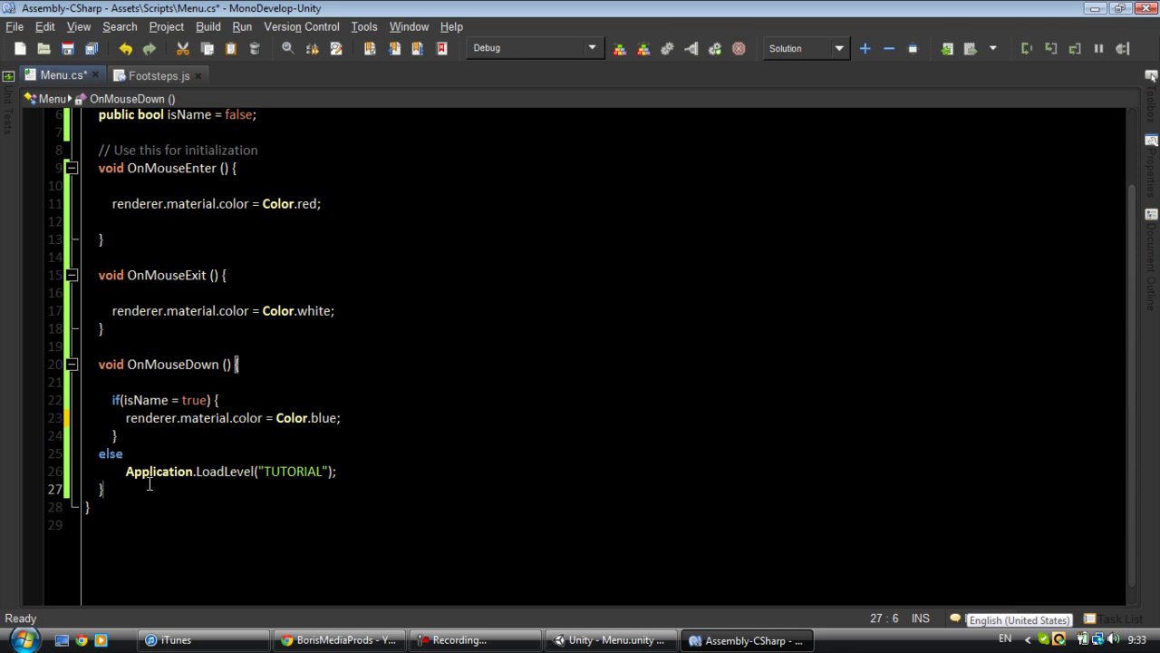
pyautogui.press('Return')
pyautogui.press('Return')
pyautogui.write('void')
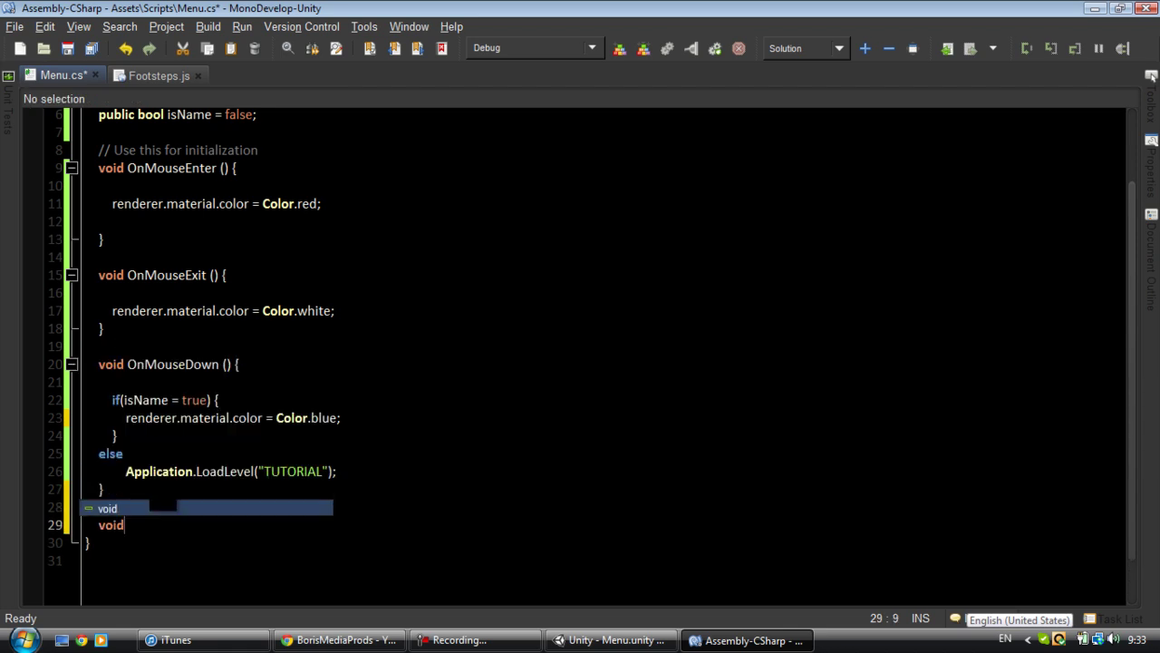
pyautogui.write(' OnMous')
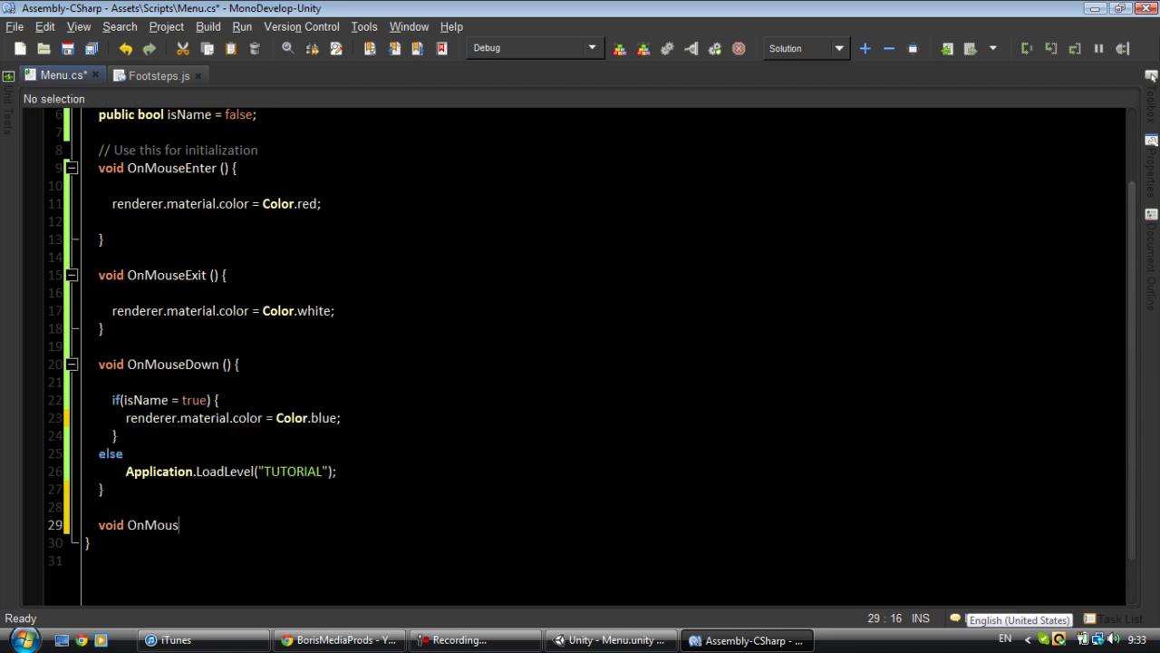
pyautogui.write('eUp () {')
pyautogui.press('Return')
pyautogui.press('BackSpace')
pyautogui.press('BackSpace')
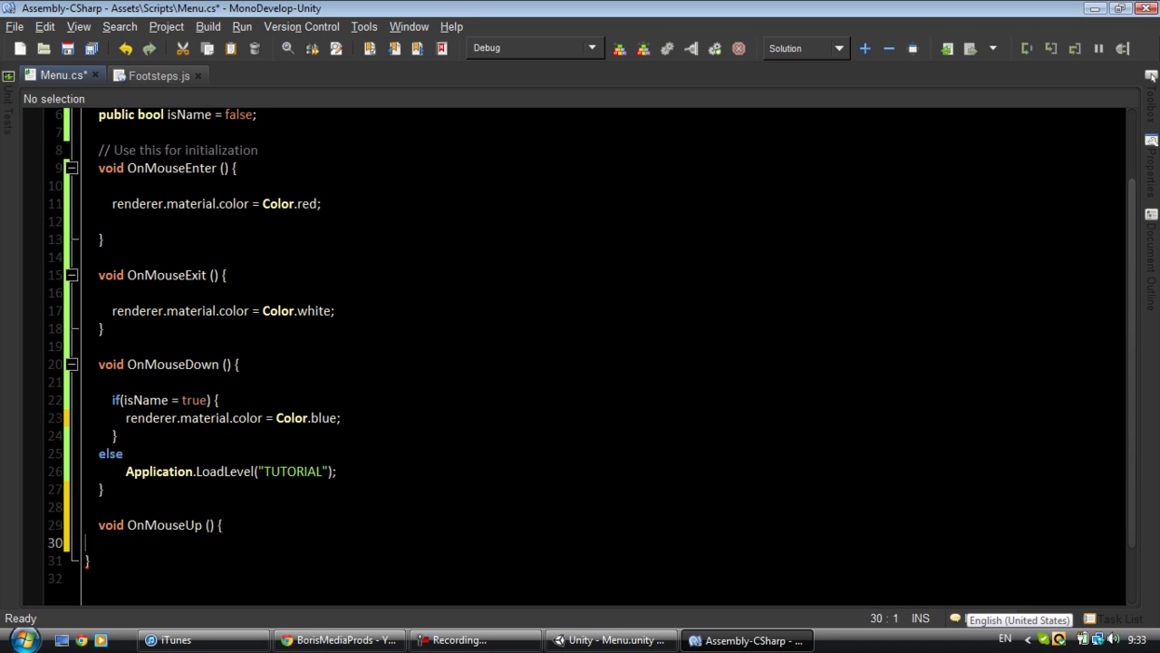
pyautogui.press('BackSpace')
pyautogui.press('BackSpace')
pyautogui.press('BackSpace')
pyautogui.press('BackSpace')
pyautogui.press('BackSpace')
pyautogui.press('BackSpace')
pyautogui.press('BackSpace')
pyautogui.press('BackSpace')
pyautogui.press('BackSpace')
pyautogui.press('BackSpace')
pyautogui.press('BackSpace')
pyautogui.press('BackSpace')
pyautogui.press('BackSpace')
pyautogui.press('BackSpace')
pyautogui.press('BackSpace')
pyautogui.press('BackSpace')
pyautogui.press('BackSpace')
pyautogui.press('BackSpace')
pyautogui.press('BackSpace')
pyautogui.press('BackSpace')
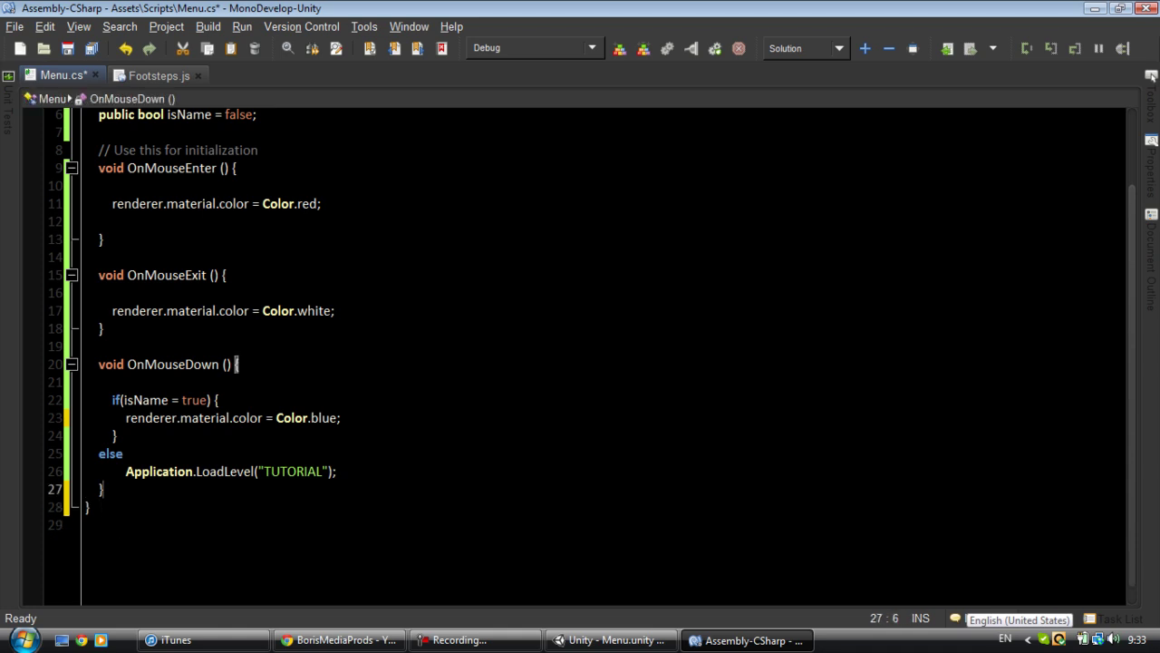
pyautogui.hotkey('ctrl', 's')
pyautogui.click(562, 639)
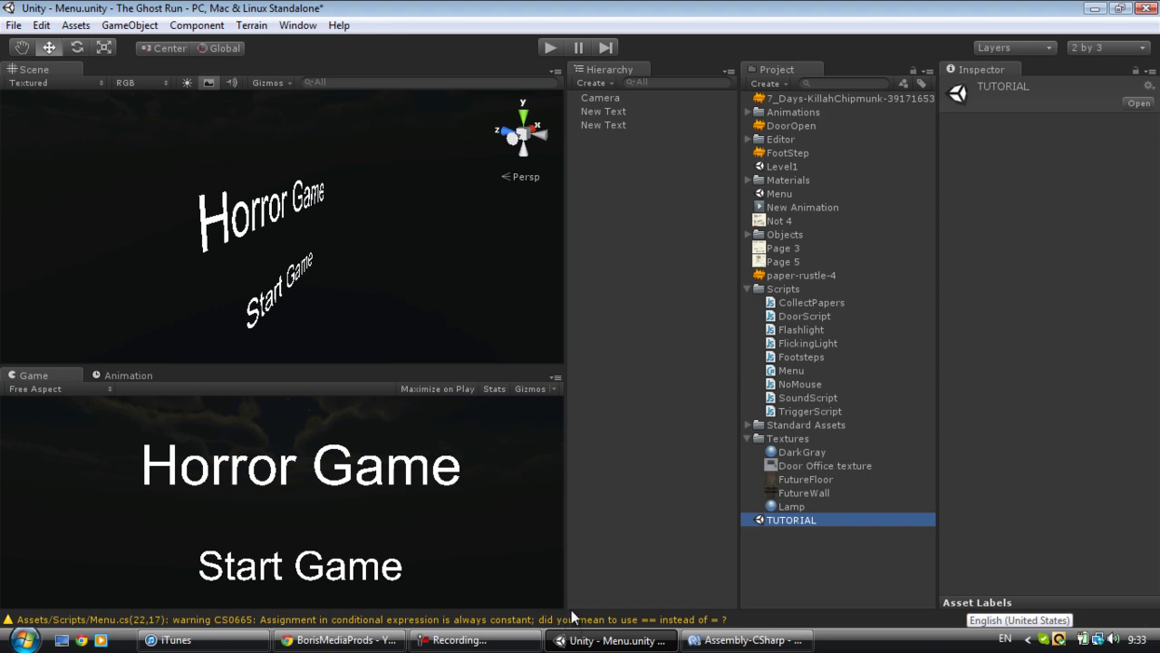
# - Clear the console, then attach the Menu and NoMouse scripts to the New Text objects
pyautogui.click(573, 619)
pyautogui.click(27, 33)
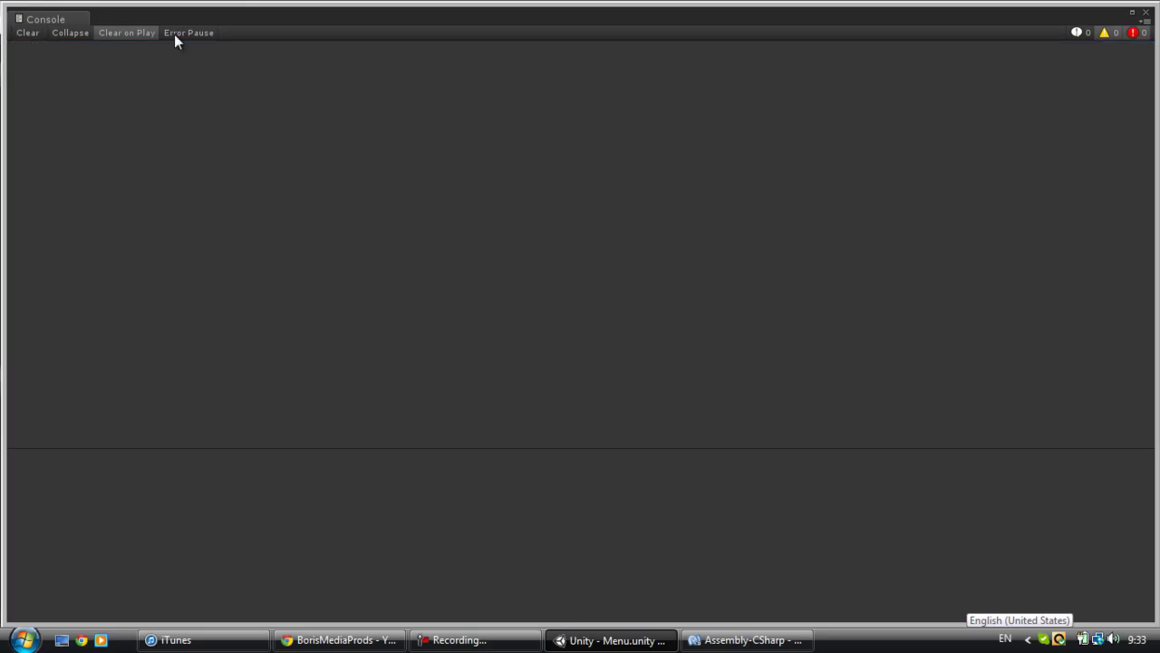
pyautogui.click(1145, 13)
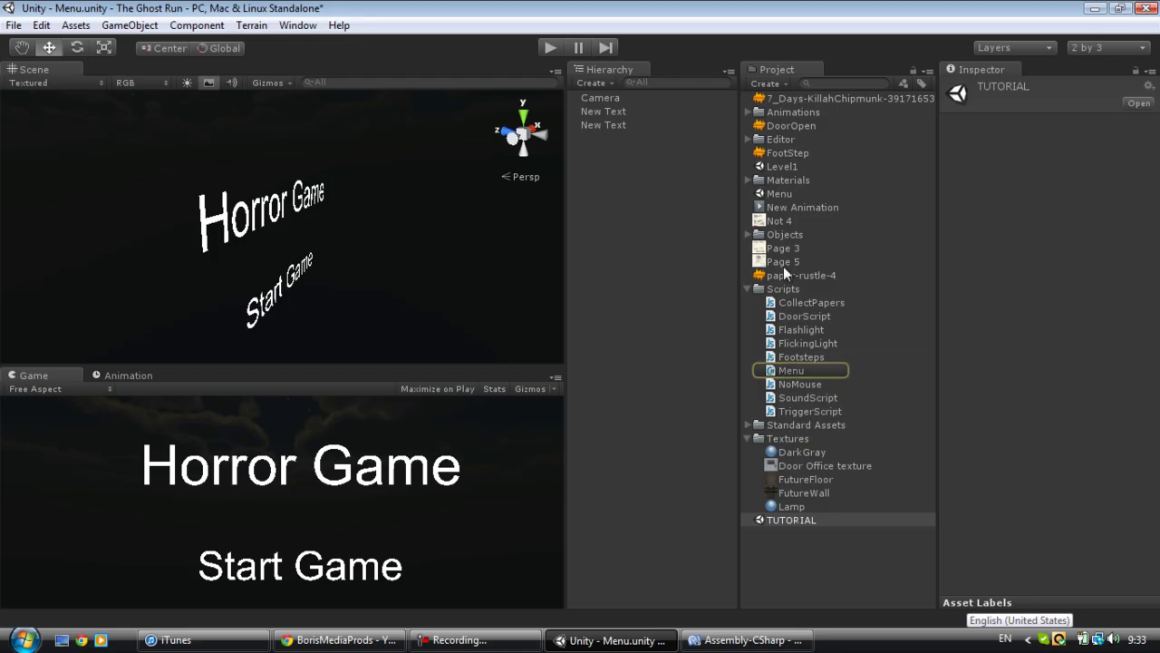
pyautogui.moveTo(791, 370); pyautogui.dragTo(594, 108)
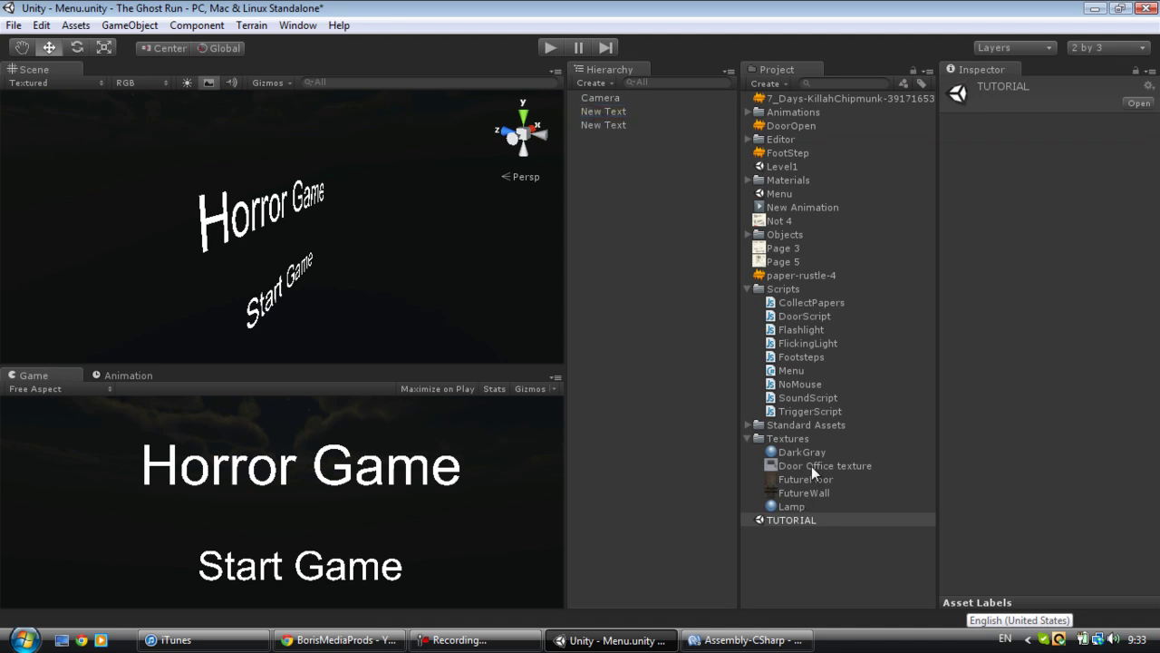
pyautogui.moveTo(797, 383); pyautogui.dragTo(594, 125)
# - Tick Is Name on the Horror Game title's Menu script and play-test clicking the title
pyautogui.click(596, 113)
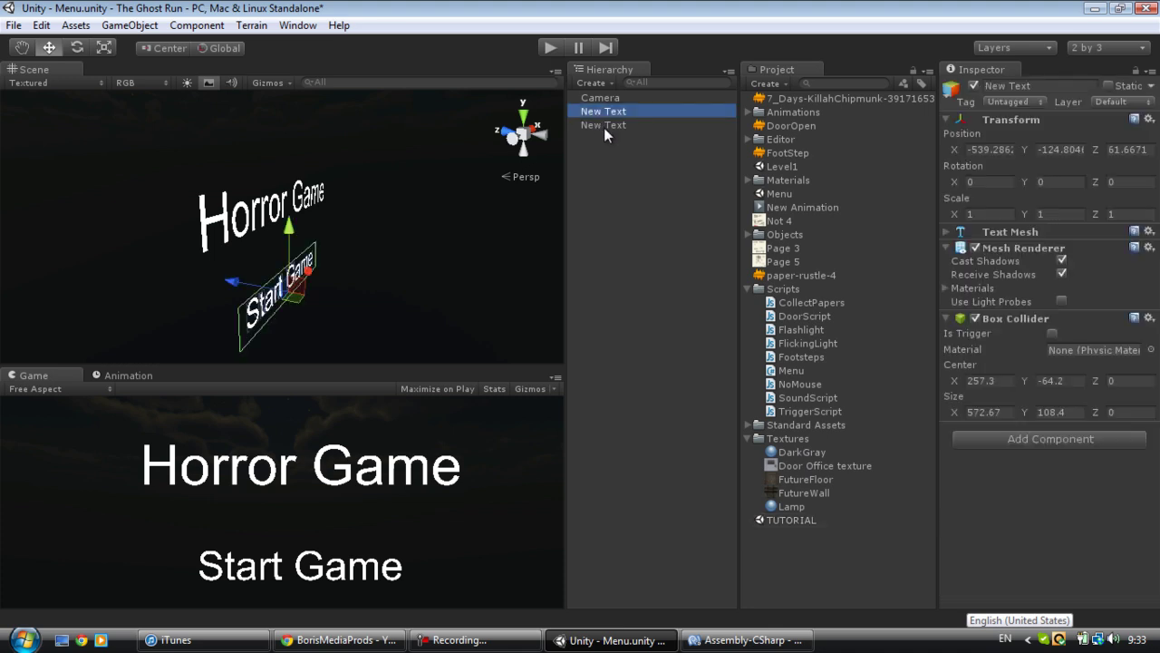
pyautogui.click(603, 127)
pyautogui.click(1062, 456)
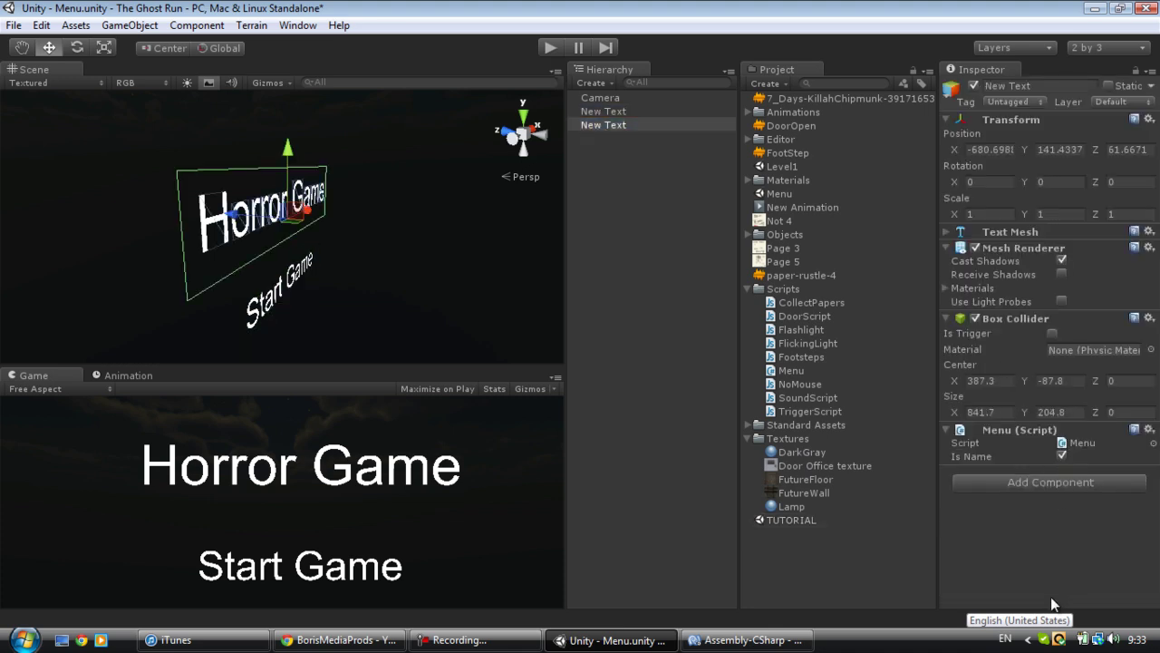
pyautogui.click(548, 48)
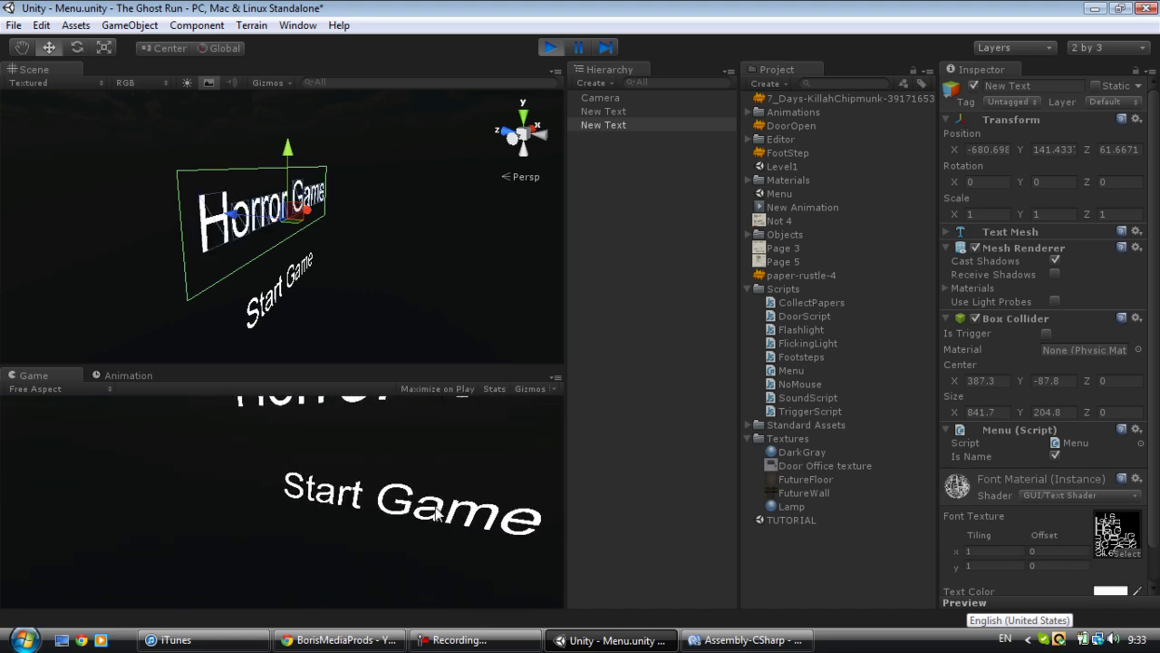
pyautogui.click(492, 464)
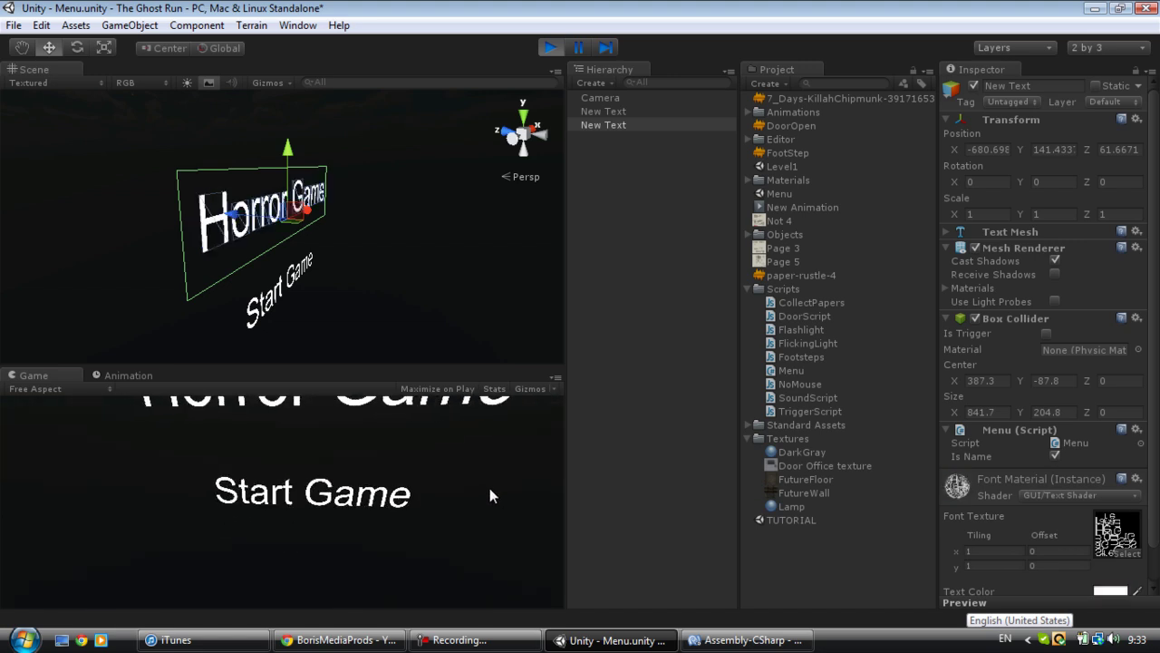
# - Enlarge the Start Game text's Box Collider to 578.37 by 264.7 and play-test the menu
pyautogui.click(550, 48)
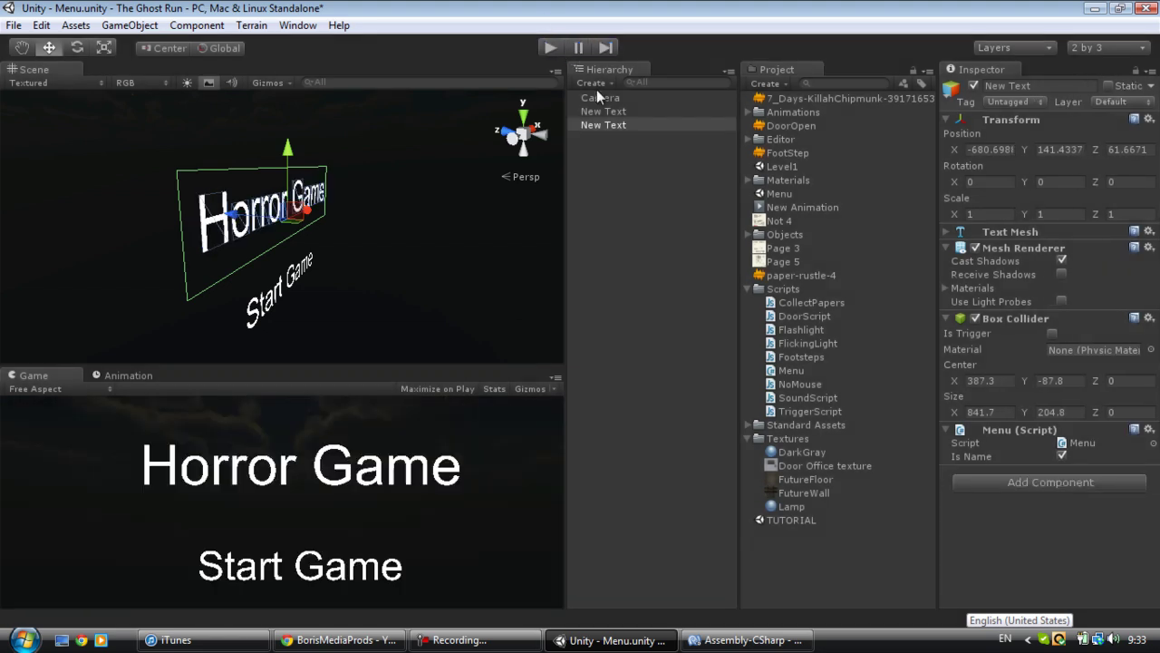
pyautogui.click(291, 306)
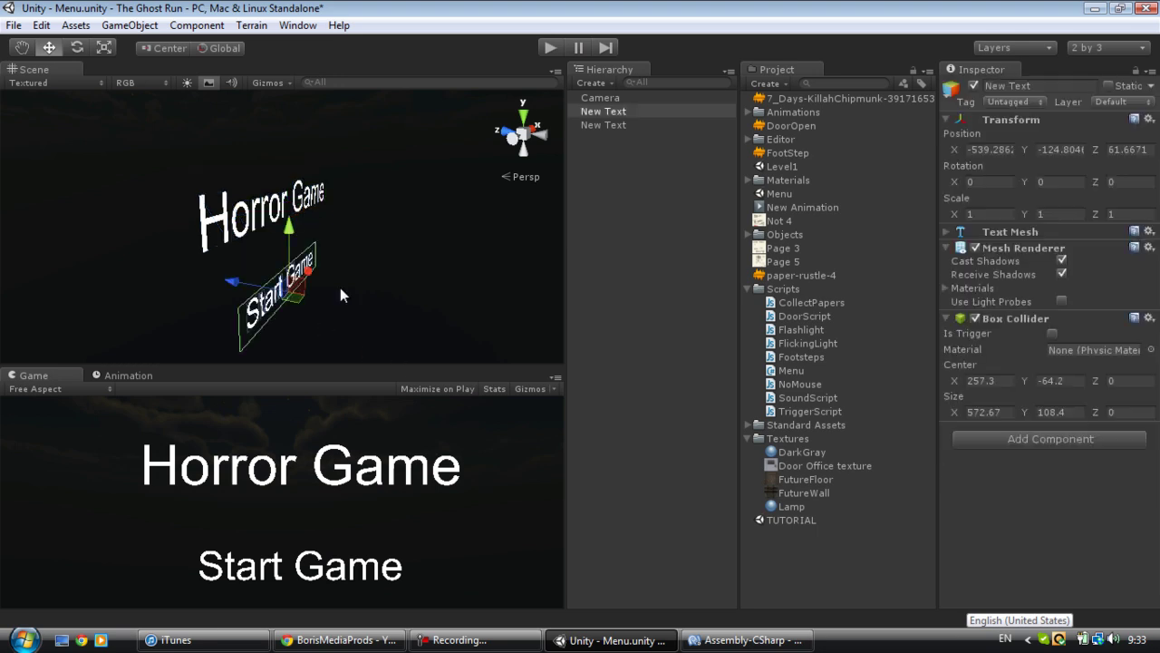
pyautogui.keyDown('alt'); pyautogui.moveTo(286, 294); pyautogui.dragTo(125, 221); pyautogui.keyUp('alt')
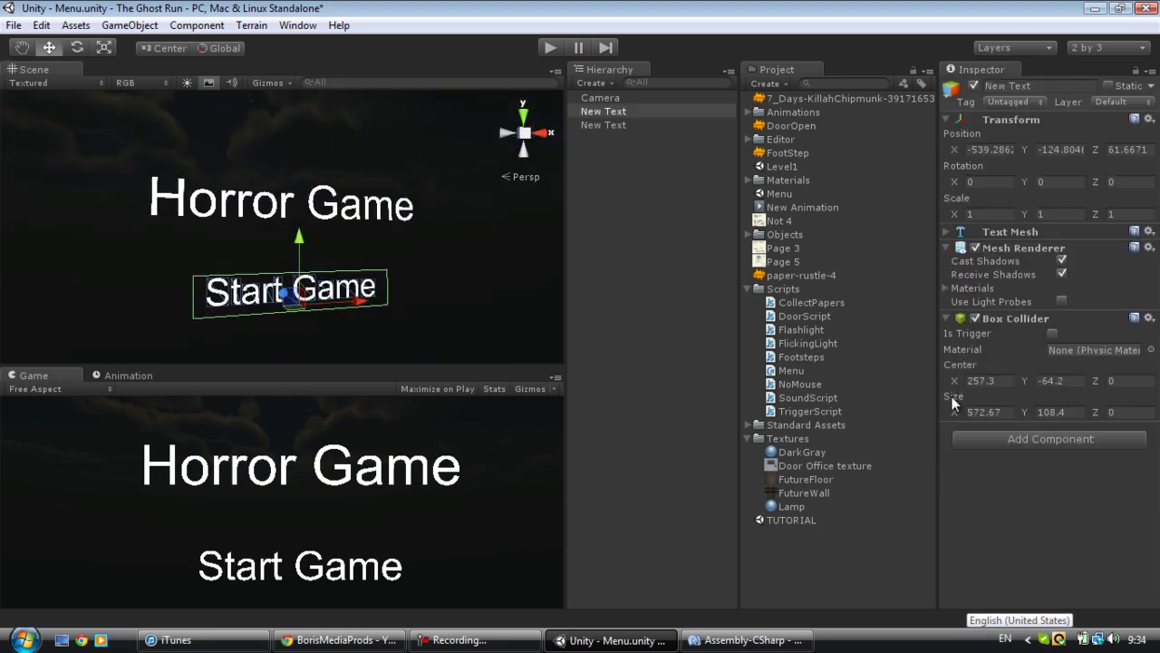
pyautogui.moveTo(954, 414); pyautogui.dragTo(1116, 417)
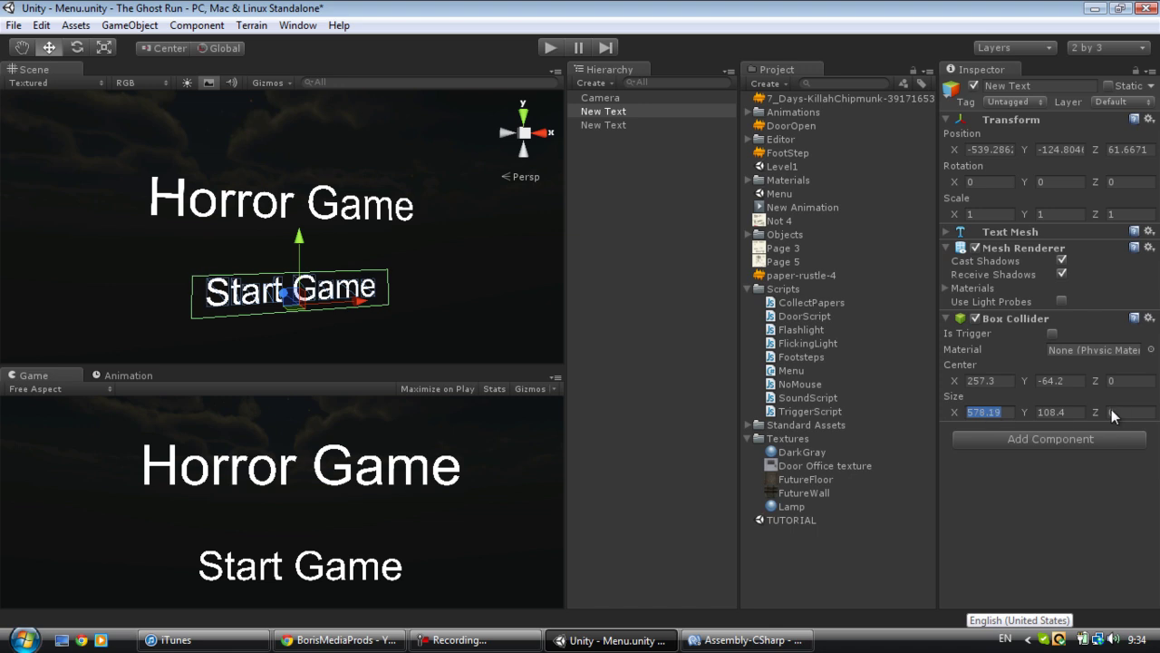
pyautogui.moveTo(1025, 417); pyautogui.dragTo(77, 416)
pyautogui.click(548, 48)
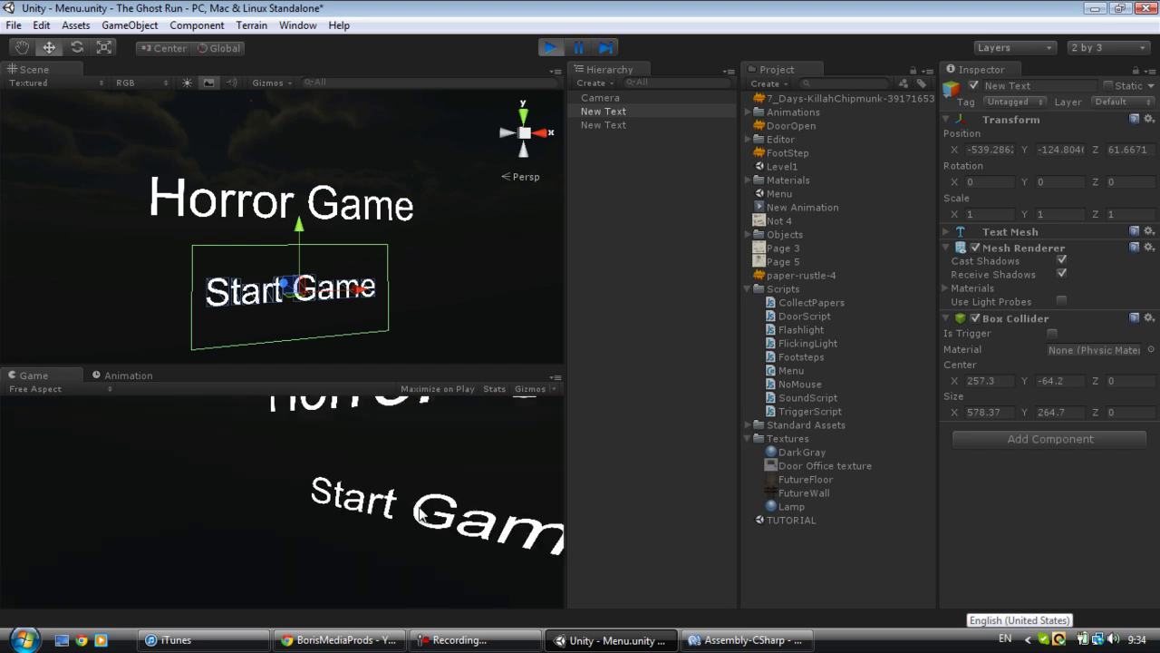
pyautogui.click(549, 48)
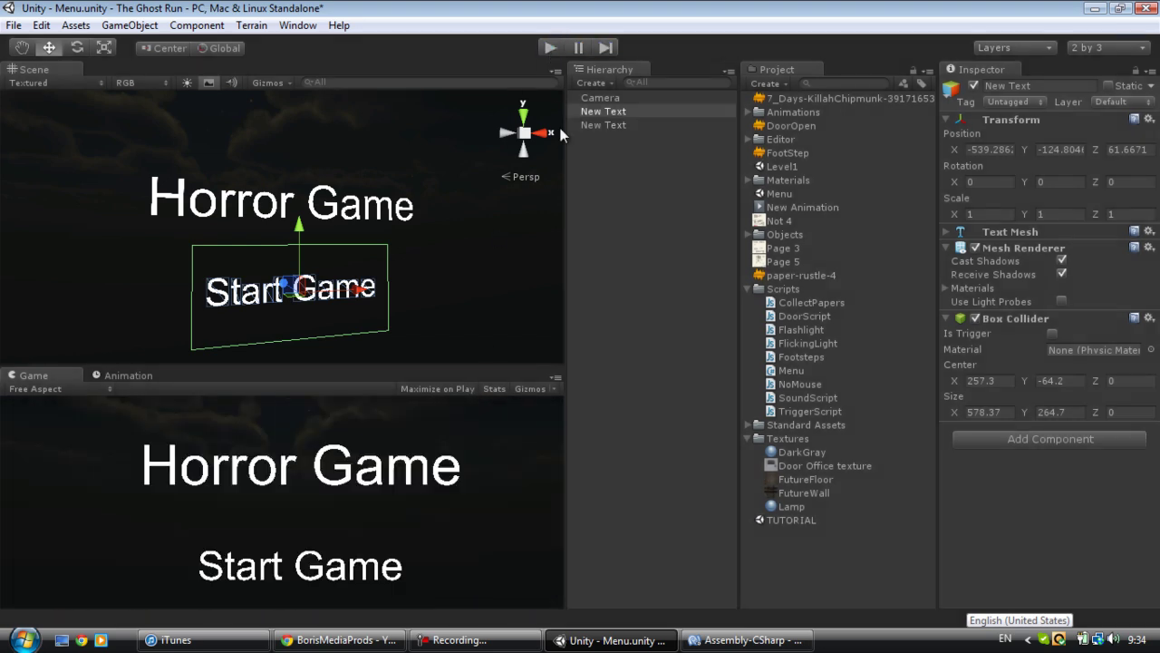
pyautogui.click(593, 82)
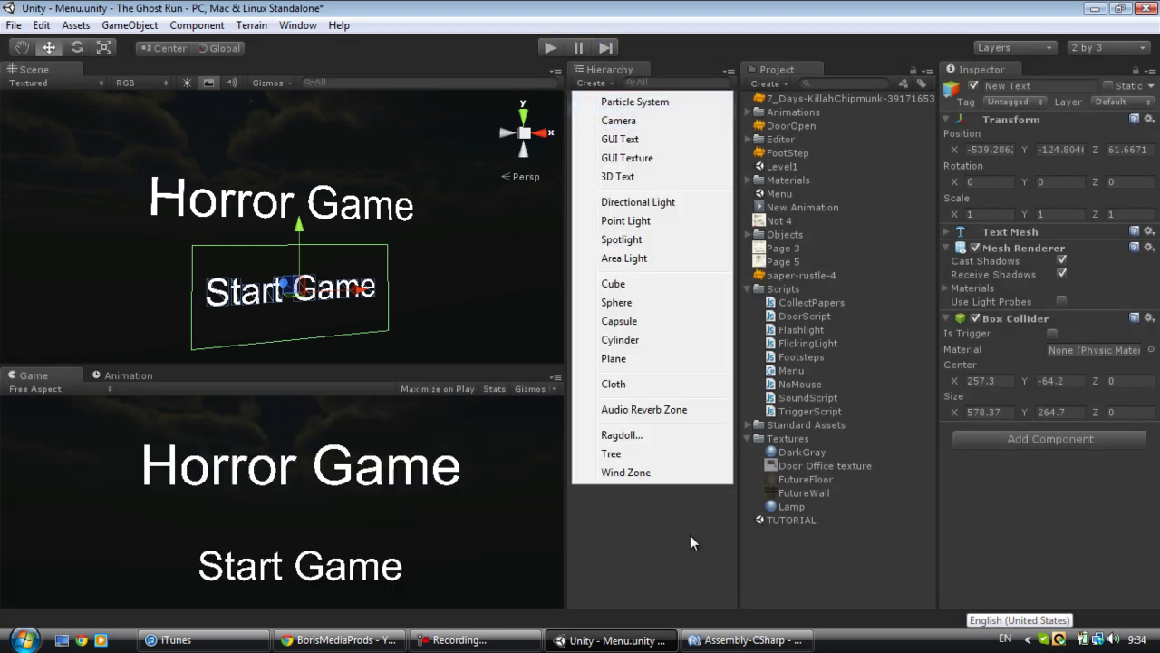
# - Move the menu camera down and play-test the framing of the menu text
pyautogui.click(690, 534)
pyautogui.click(626, 97)
pyautogui.moveTo(375, 177); pyautogui.dragTo(376, 241)
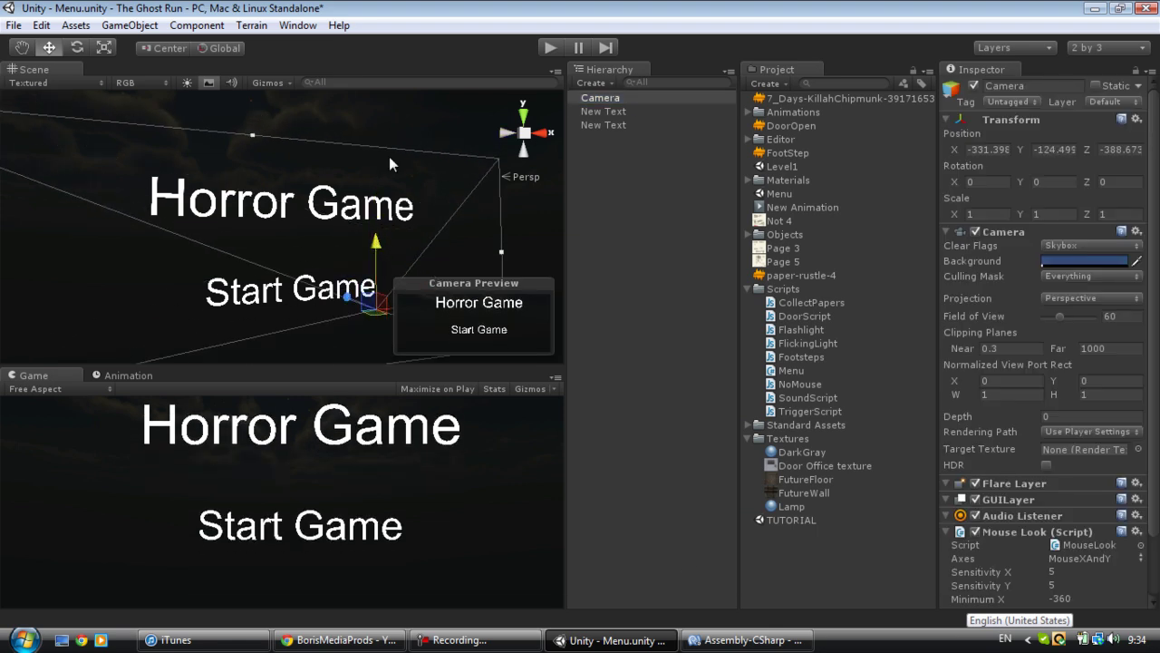
pyautogui.click(547, 48)
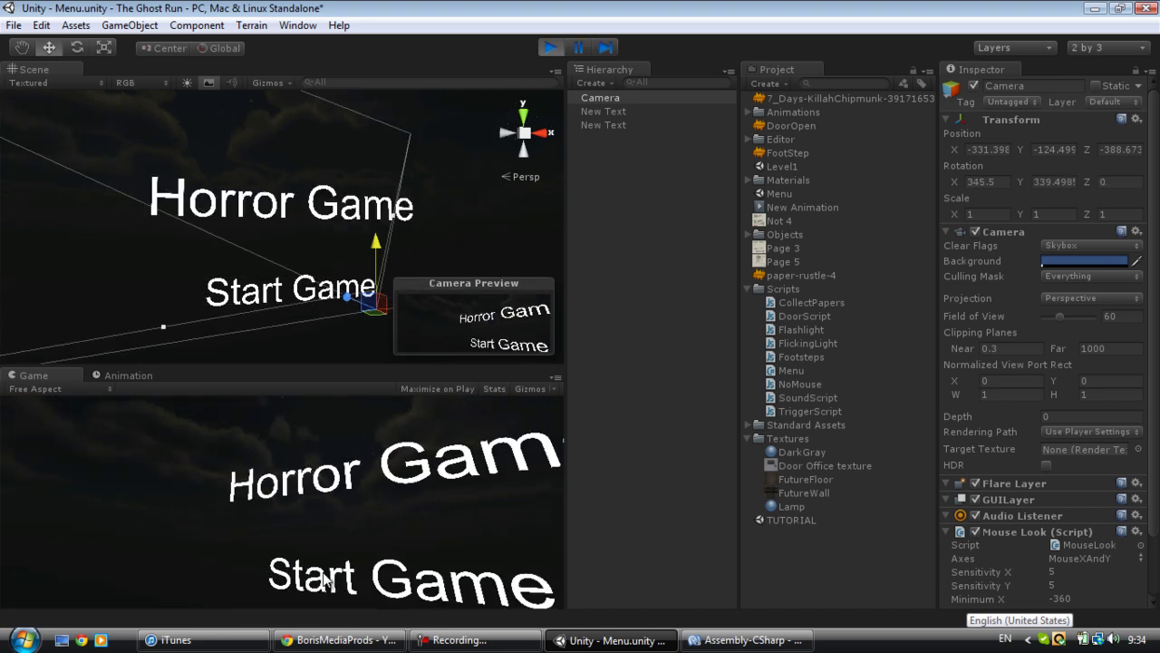
pyautogui.hotkey('ctrl', 'p')
pyautogui.keyDown('alt'); pyautogui.moveTo(82, 148); pyautogui.dragTo(136, 154); pyautogui.keyUp('alt')
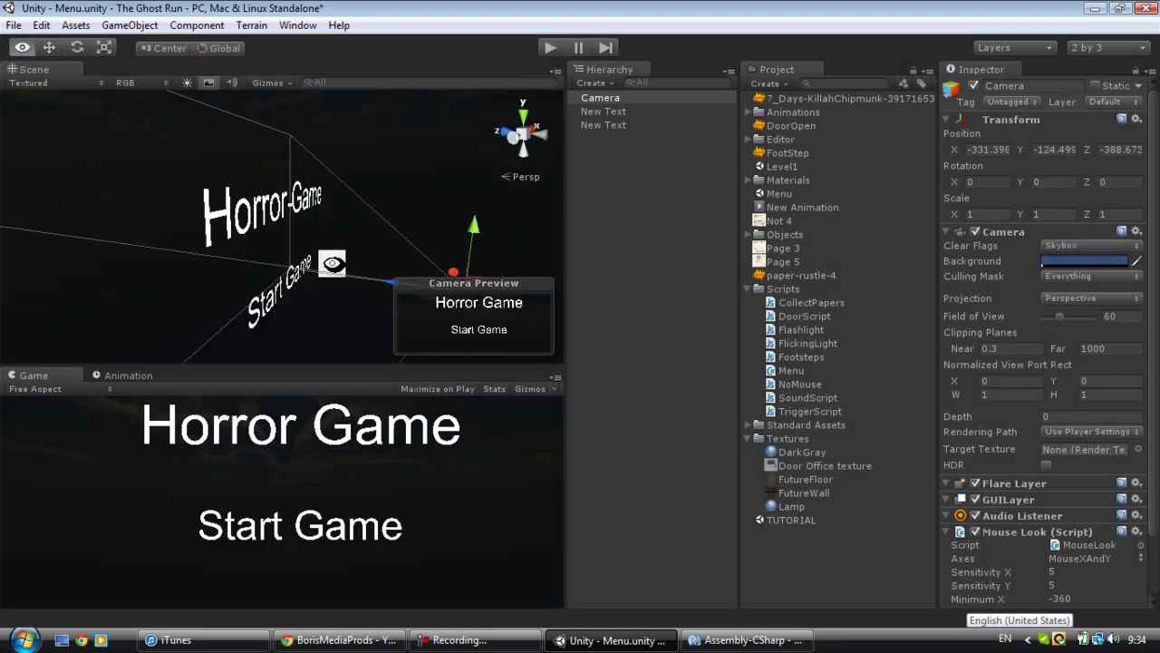
pyautogui.keyDown('alt'); pyautogui.moveTo(332, 263); pyautogui.dragTo(289, 204); pyautogui.keyUp('alt')
pyautogui.click(288, 284)
pyautogui.click(284, 292)
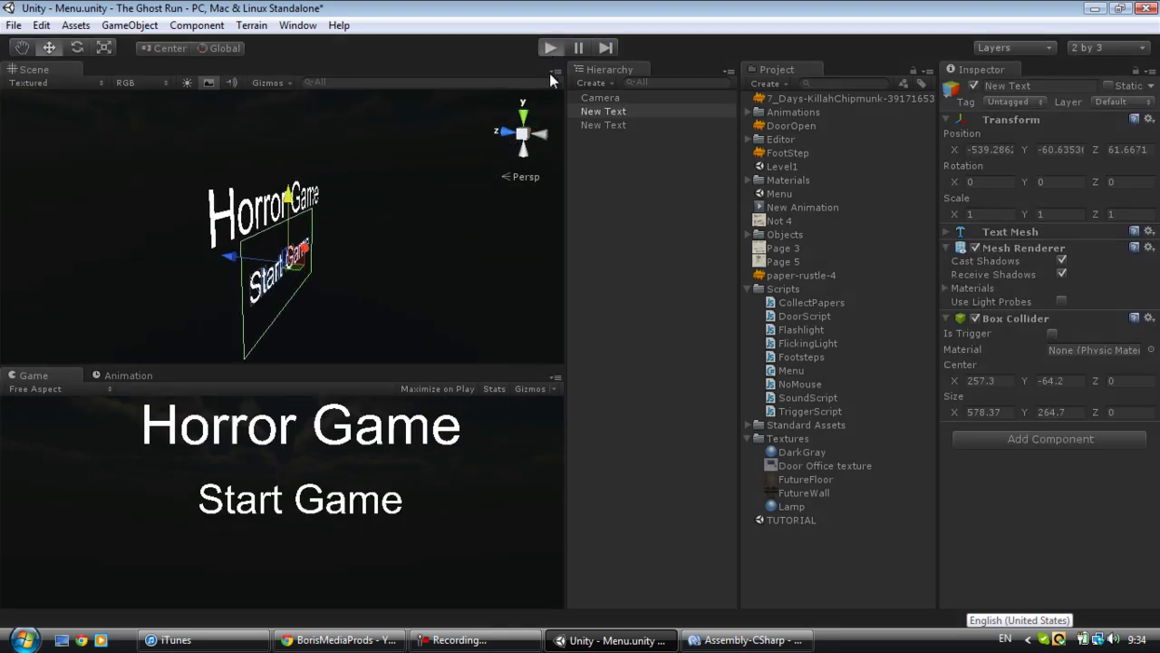
pyautogui.hotkey('ctrl', 'p')
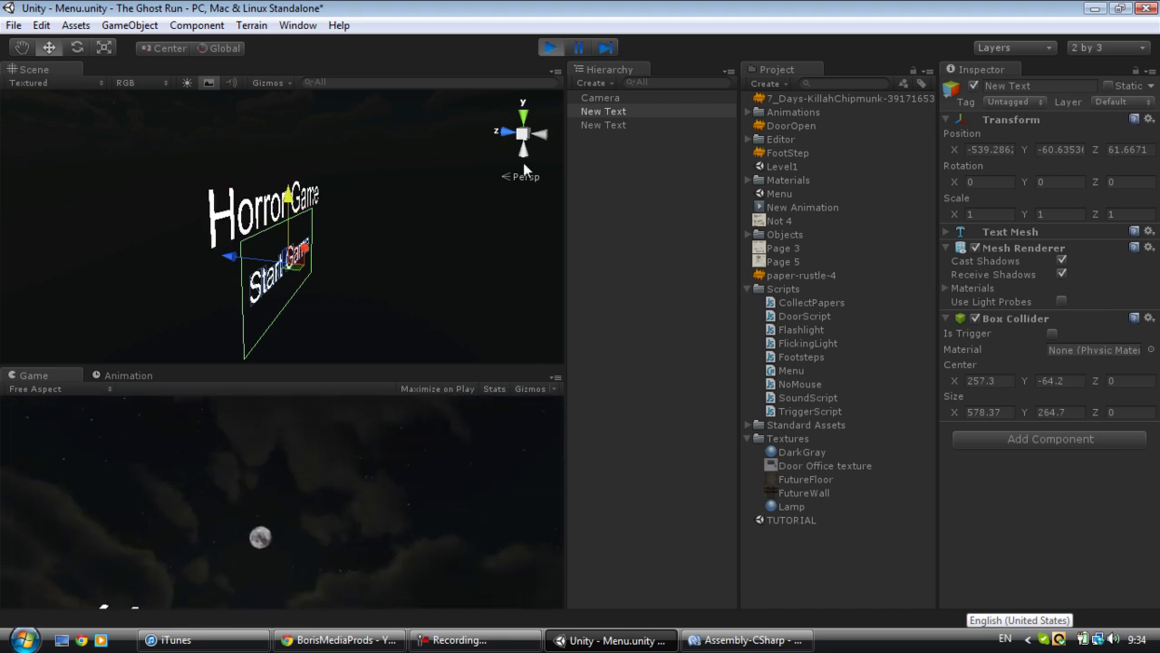
pyautogui.click(548, 48)
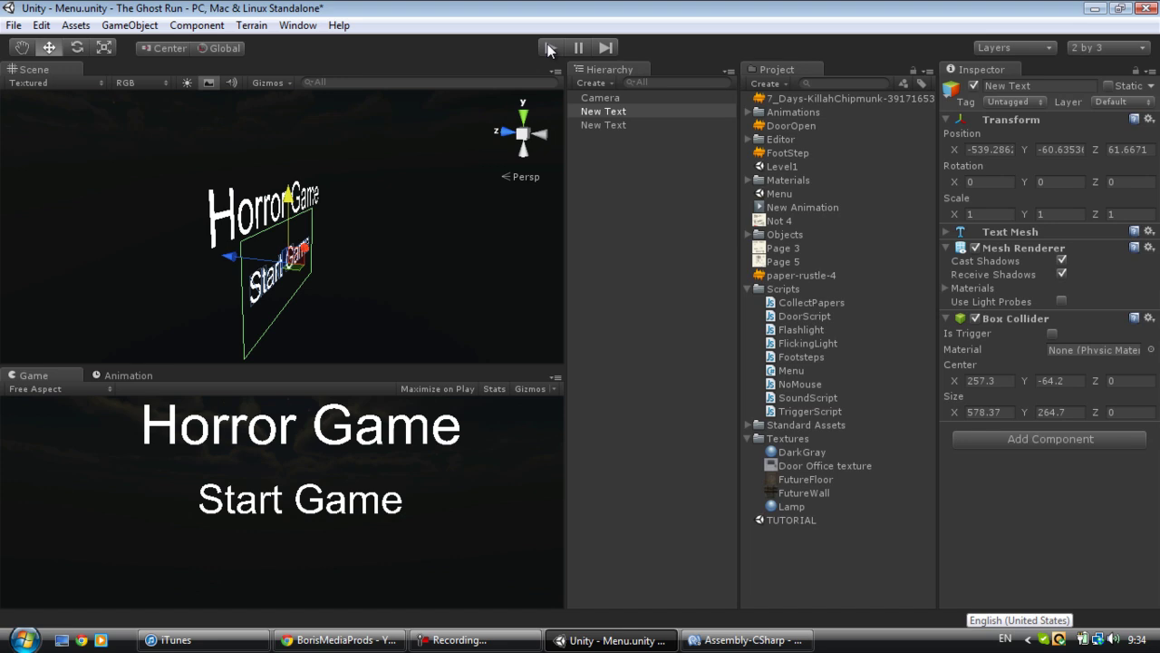
# - Remove the Mouse Look script from the camera and run the game to check hover colouring
pyautogui.click(653, 97)
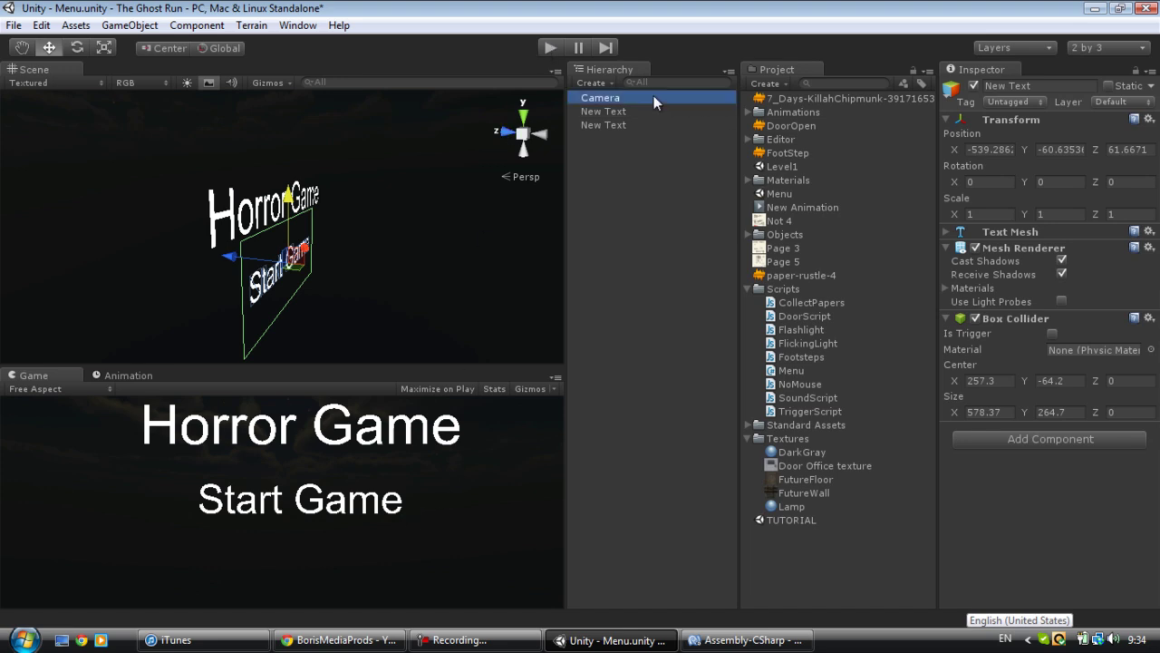
pyautogui.rightClick(1013, 531)
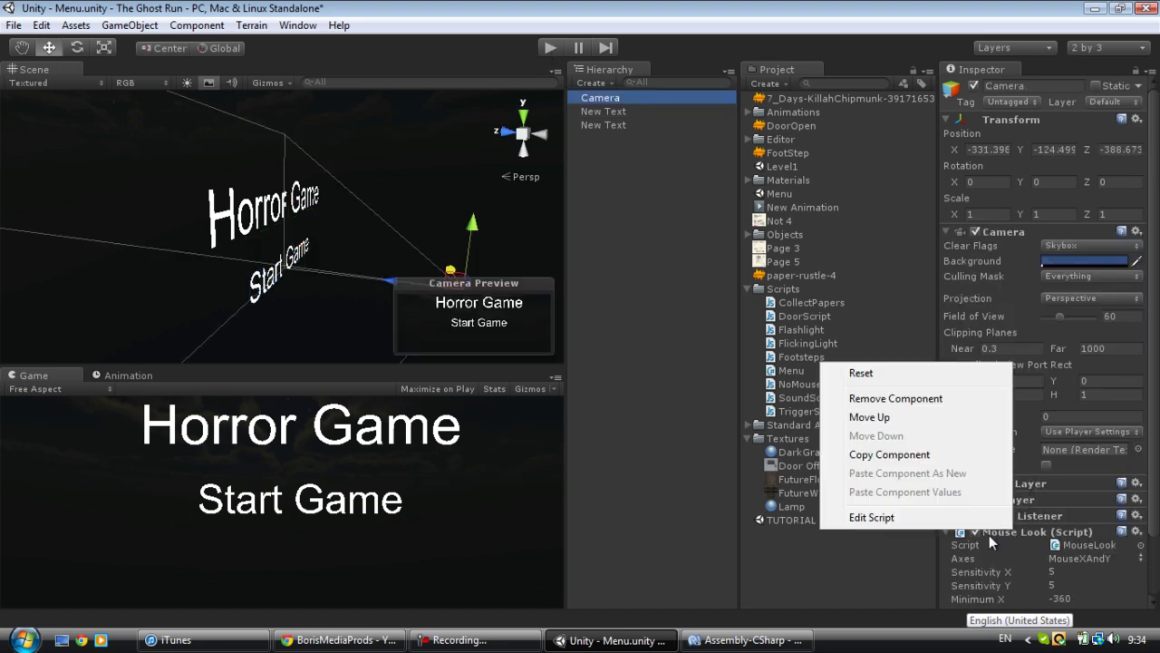
pyautogui.click(943, 402)
pyautogui.click(552, 48)
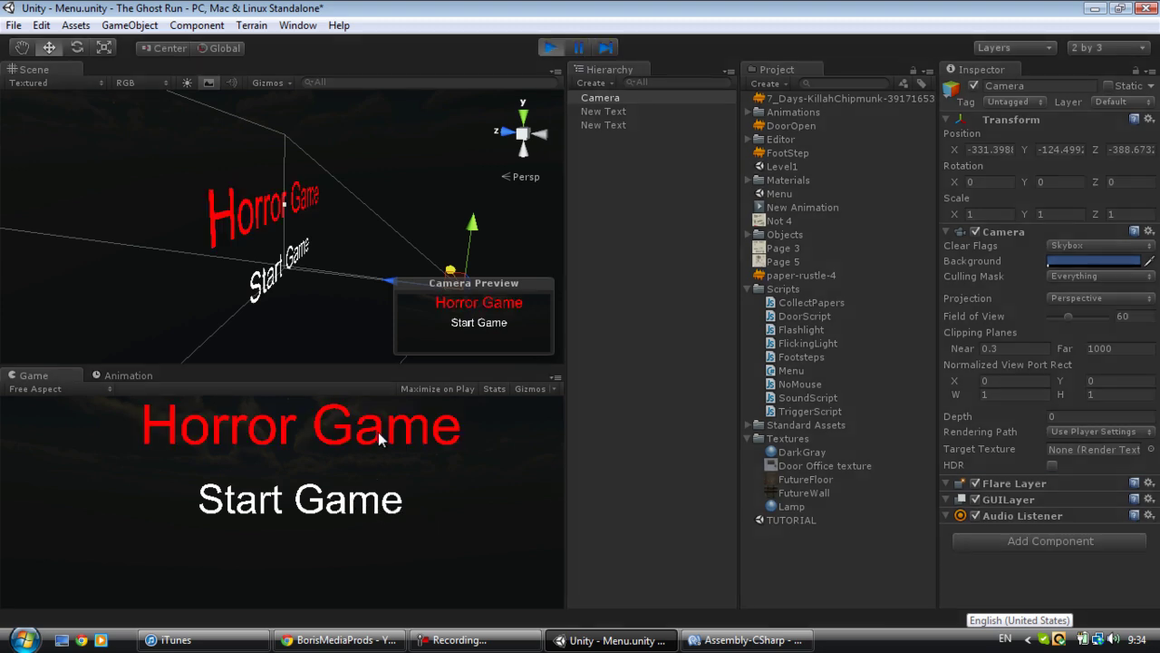
# - Add the Menu script to the Start Game text, leaving Is Name unticked, and play-test both items
pyautogui.click(569, 51)
pyautogui.click(600, 111)
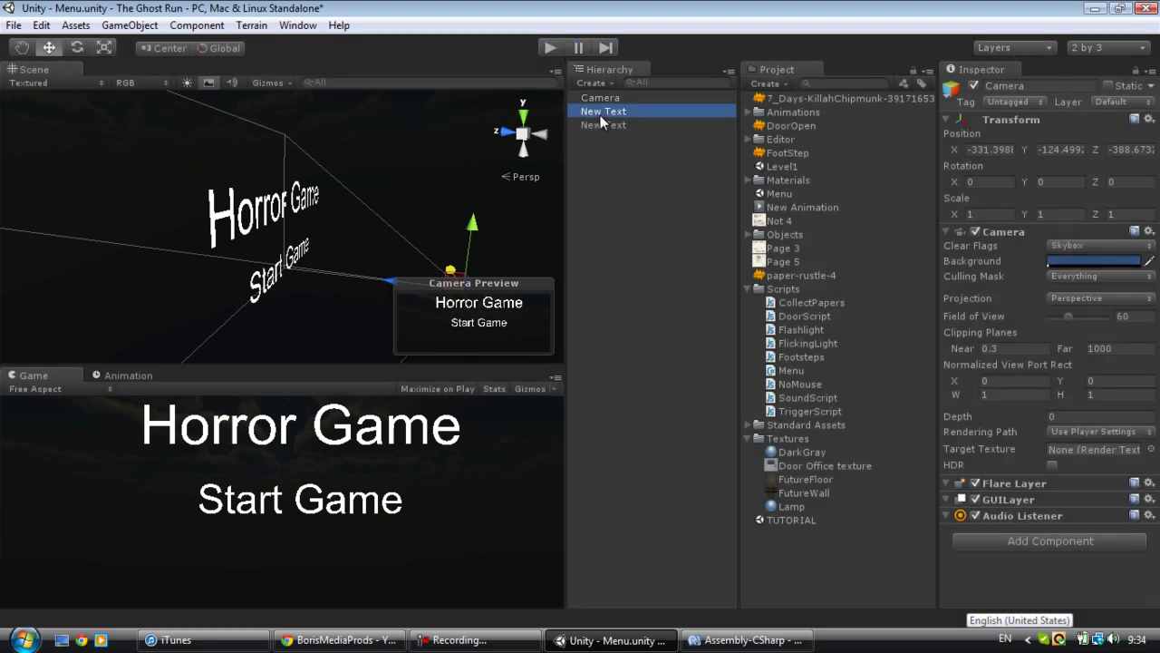
pyautogui.click(599, 125)
pyautogui.click(602, 111)
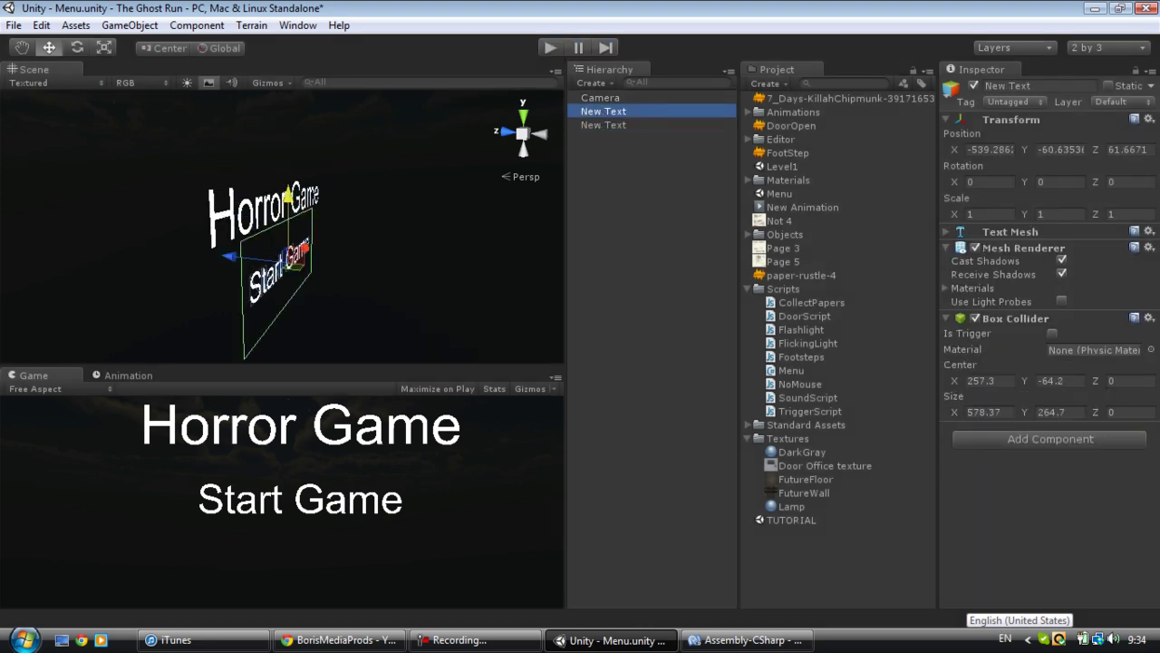
pyautogui.moveTo(788, 375); pyautogui.dragTo(1070, 478)
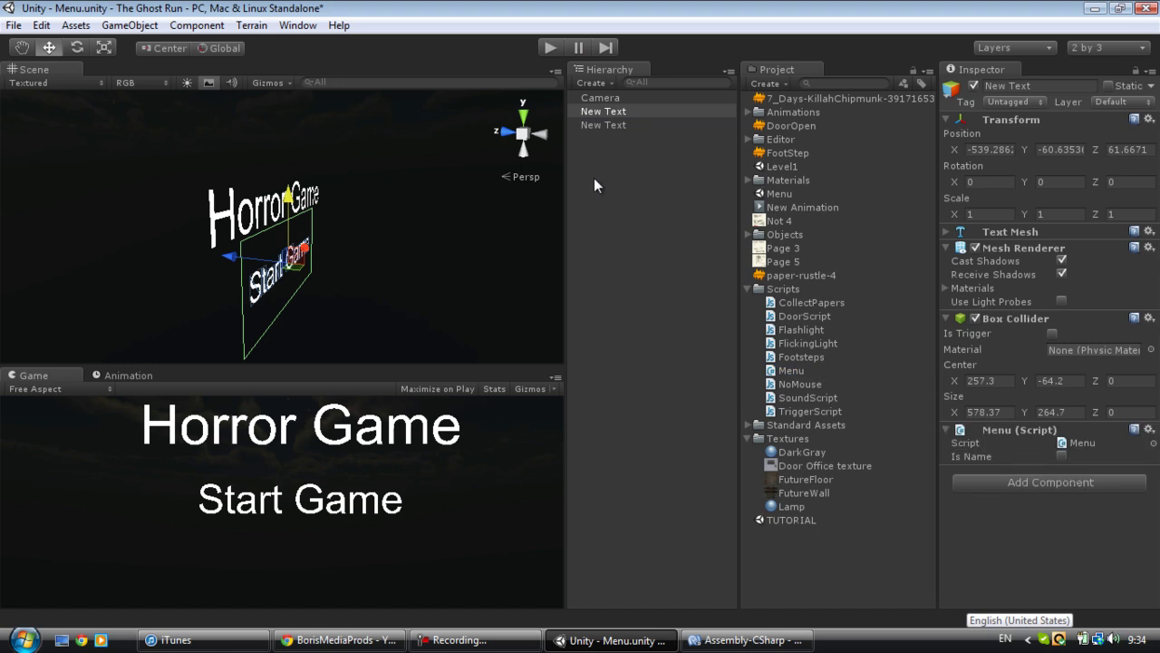
pyautogui.click(612, 100)
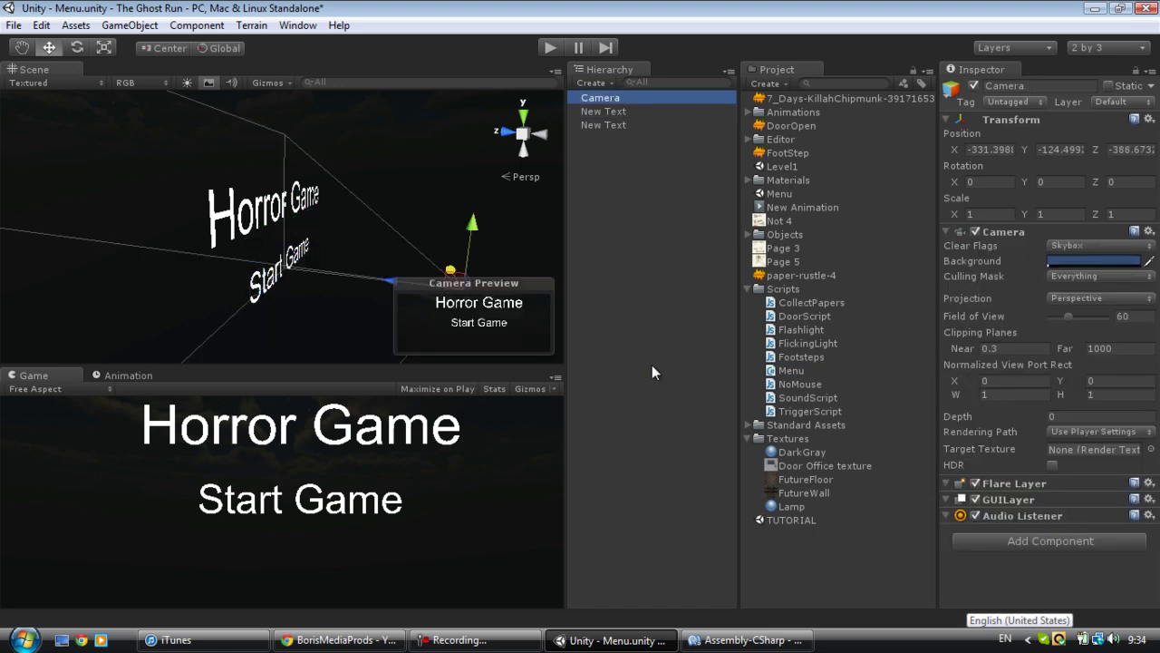
pyautogui.click(550, 47)
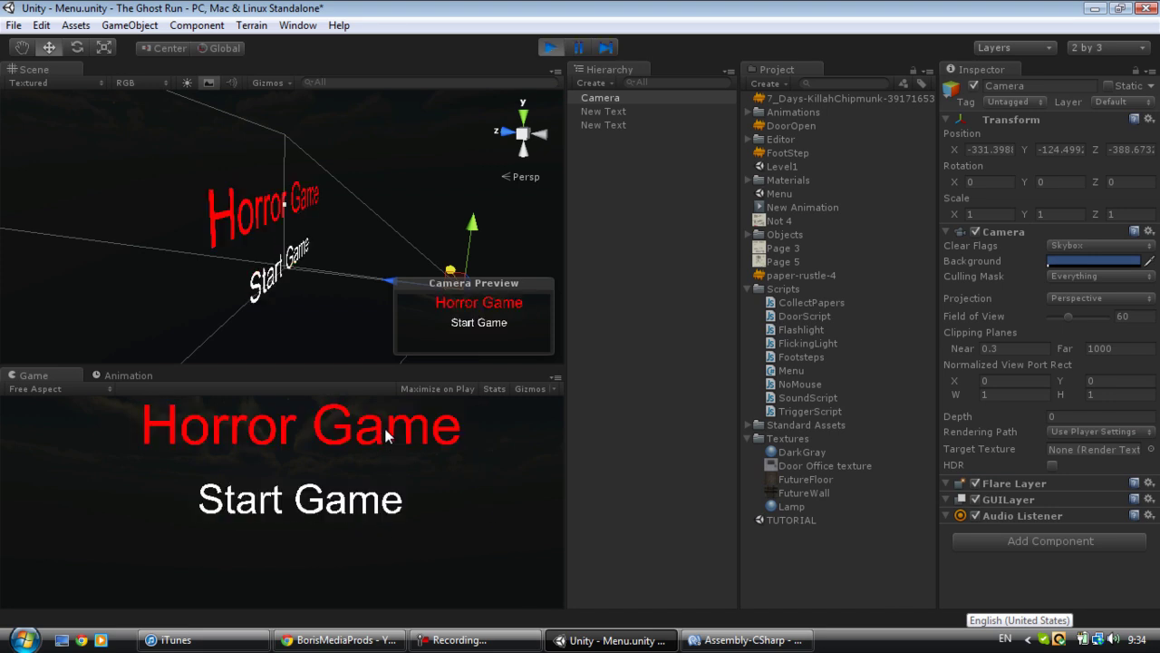
pyautogui.click(550, 47)
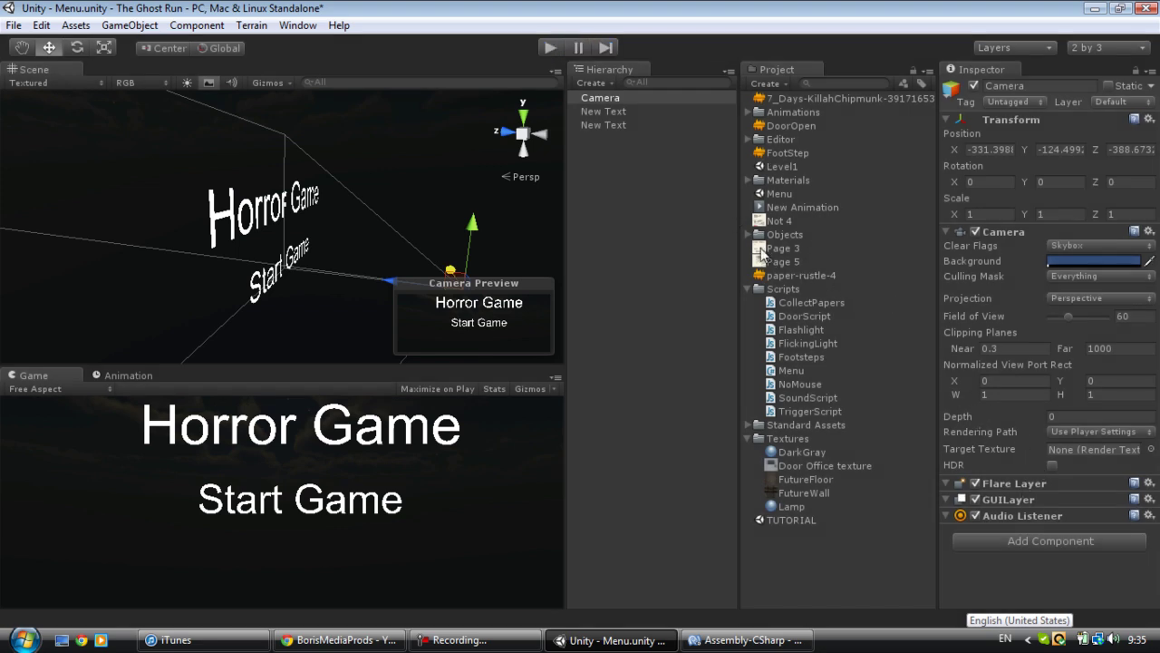
# - Add the MouseLook script from Standard Assets to the camera with Sensitivity X and Y of 5
pyautogui.click(747, 424)
pyautogui.scroll(-3, 812, 430)
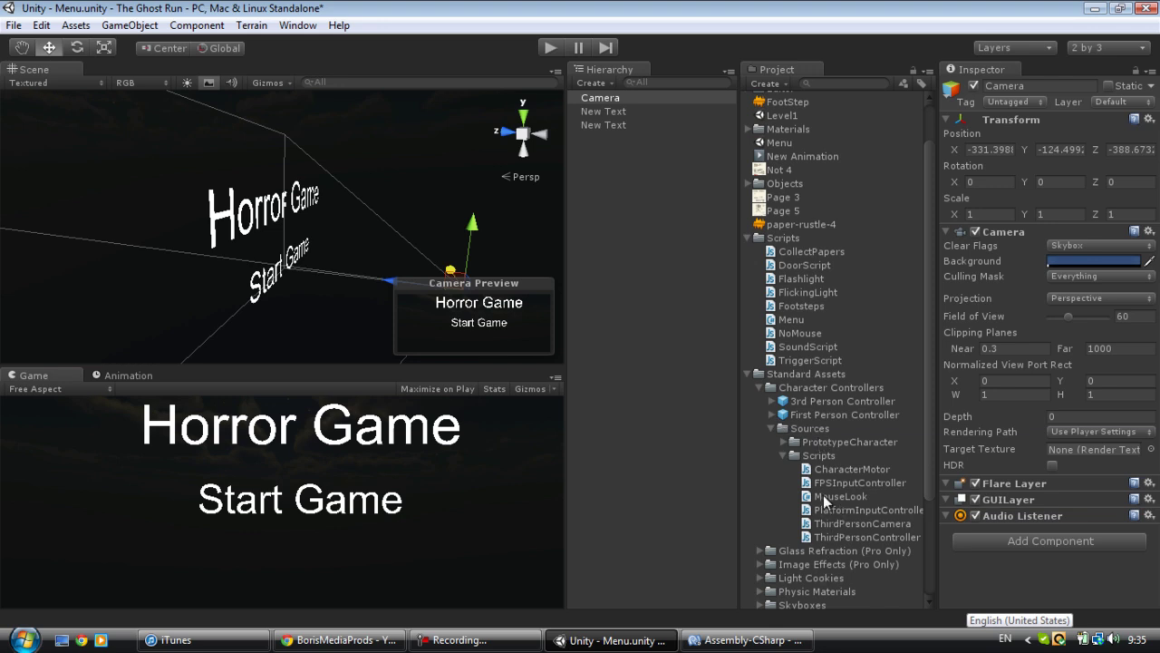
pyautogui.moveTo(824, 501); pyautogui.dragTo(1046, 562)
pyautogui.click(1082, 499)
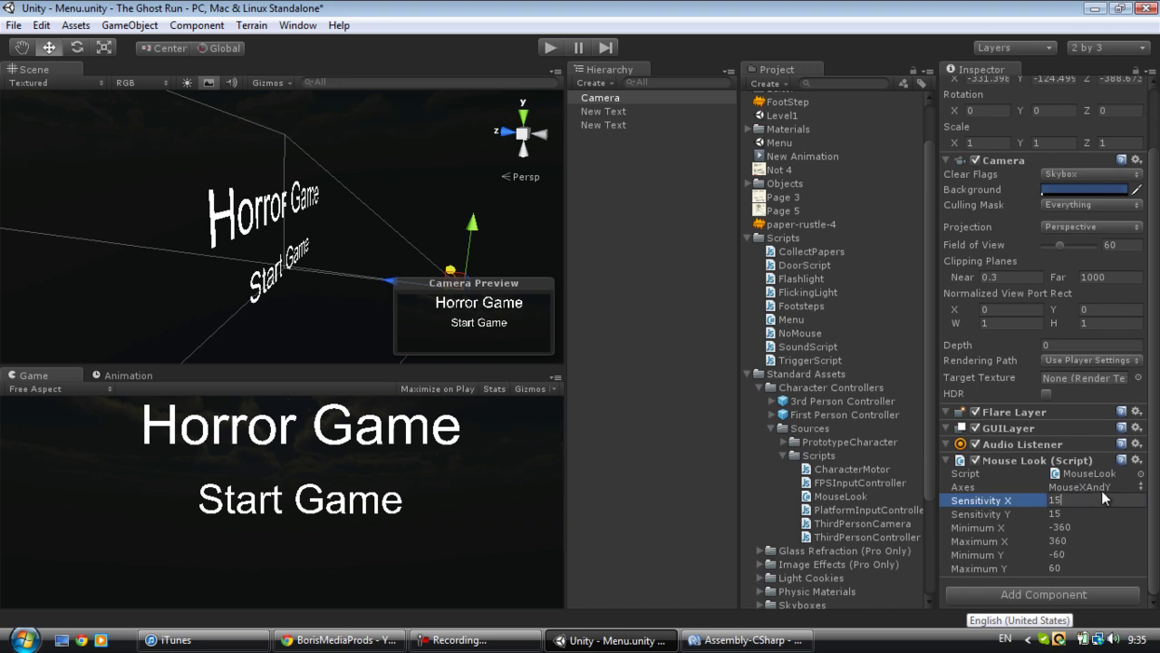
pyautogui.press('BackSpace')
pyautogui.press('BackSpace')
pyautogui.write('5')
pyautogui.press('Tab')
pyautogui.write('5')
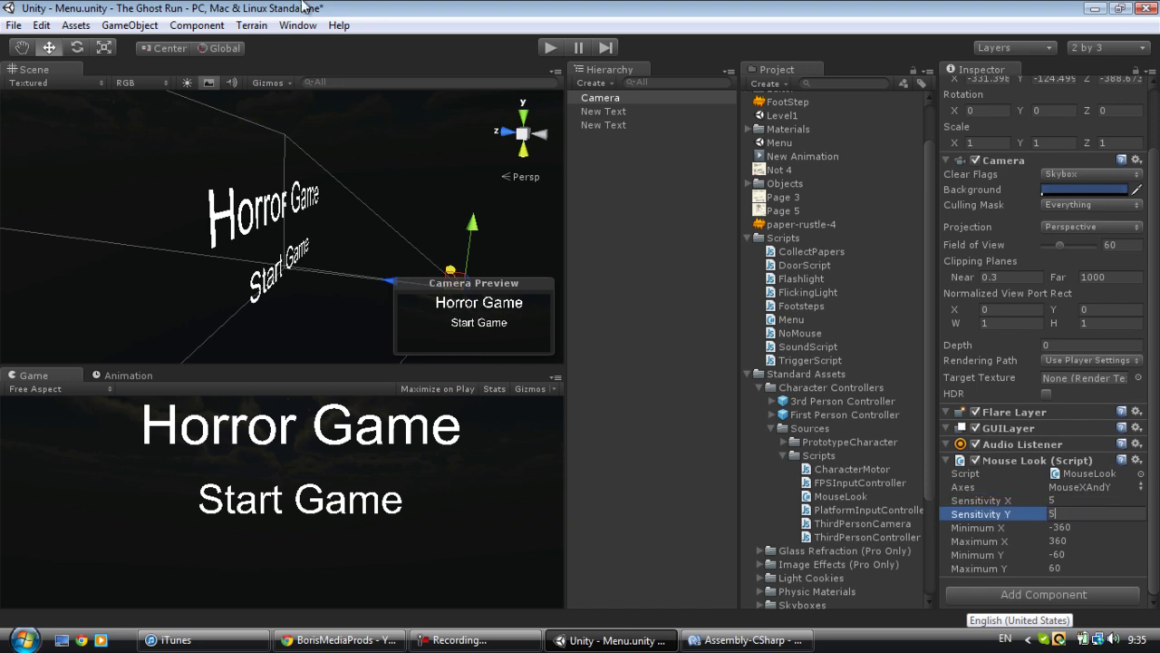
# - Play-test the camera movement, then return to Menu.cs in MonoDevelop
pyautogui.click(550, 47)
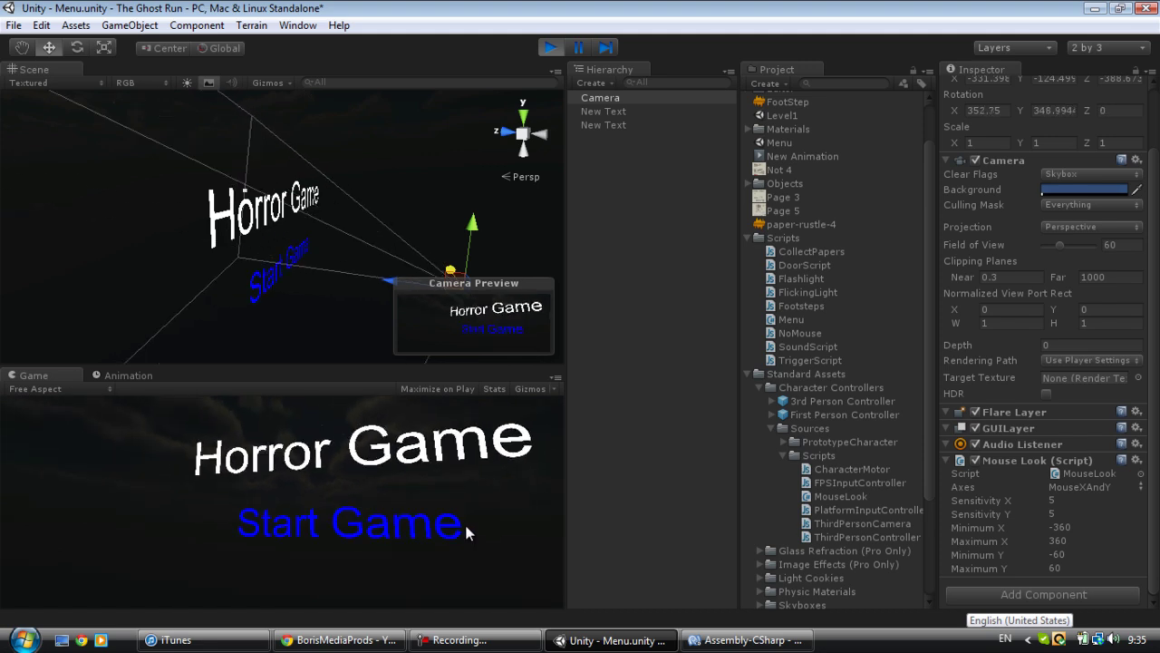
pyautogui.click(554, 46)
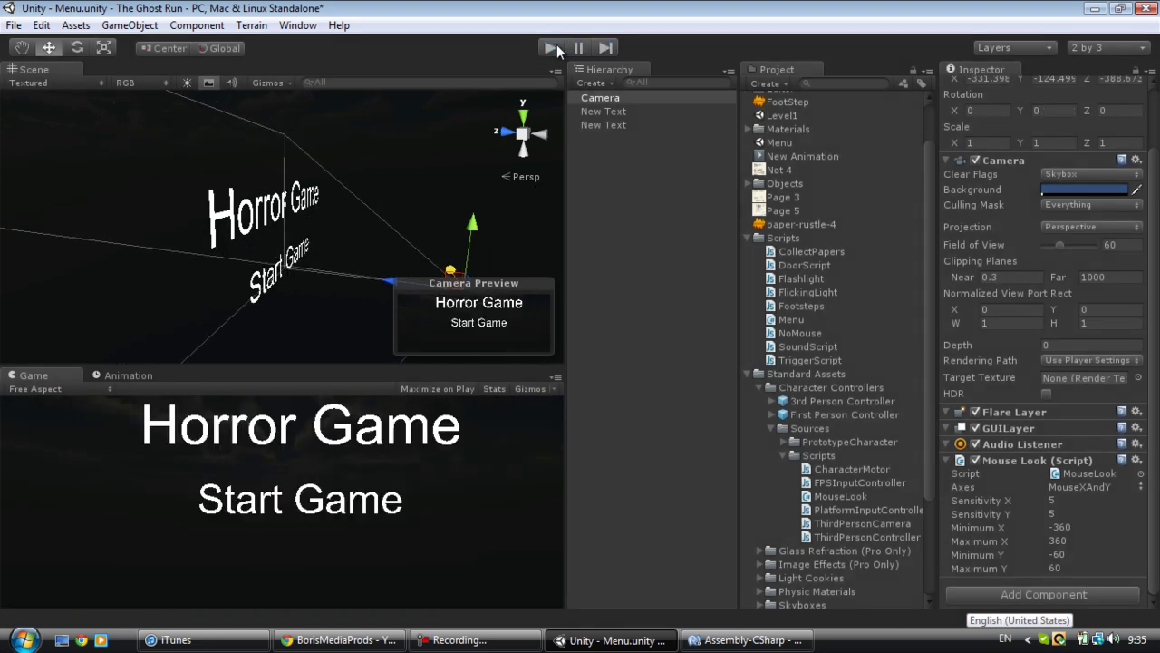
pyautogui.click(599, 124)
pyautogui.click(601, 113)
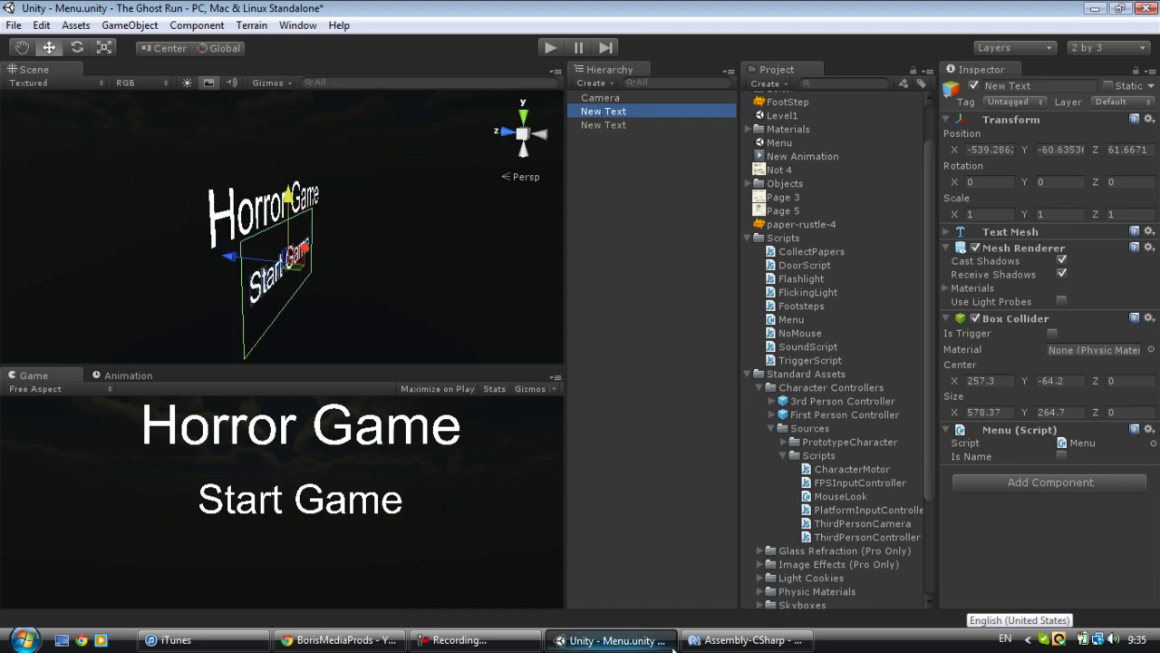
pyautogui.click(745, 640)
# - Delete the isName if/else block from OnMouseDown and remove the isName field declaration
pyautogui.scroll(1, 508, 456)
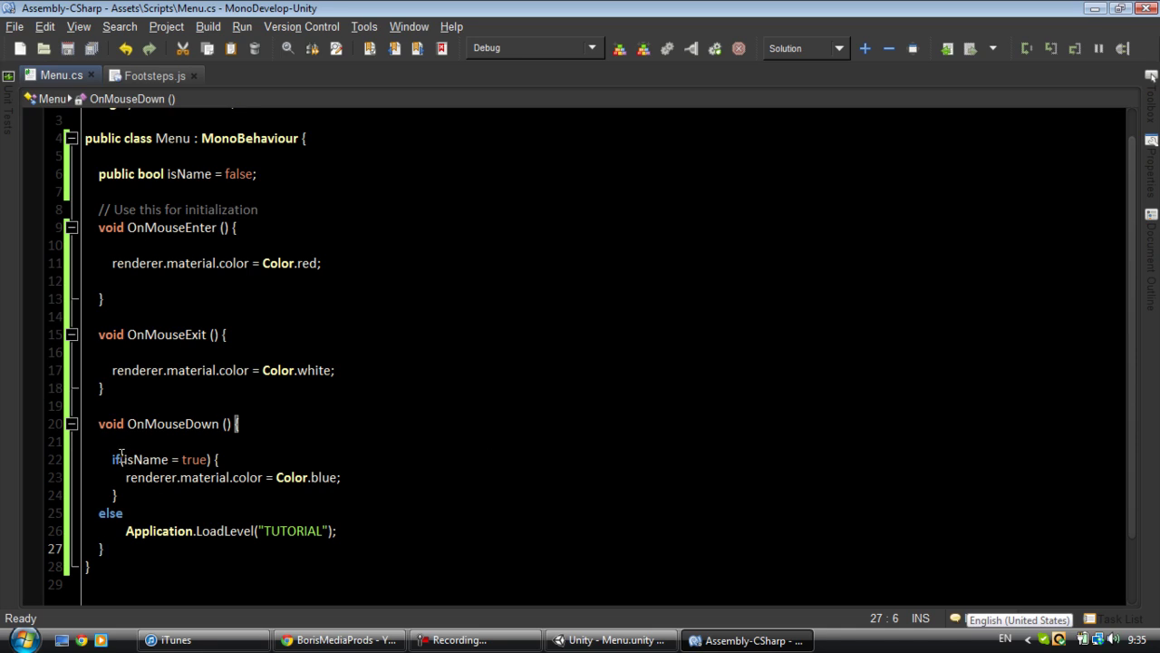
pyautogui.moveTo(118, 459); pyautogui.dragTo(243, 464)
pyautogui.click(281, 468)
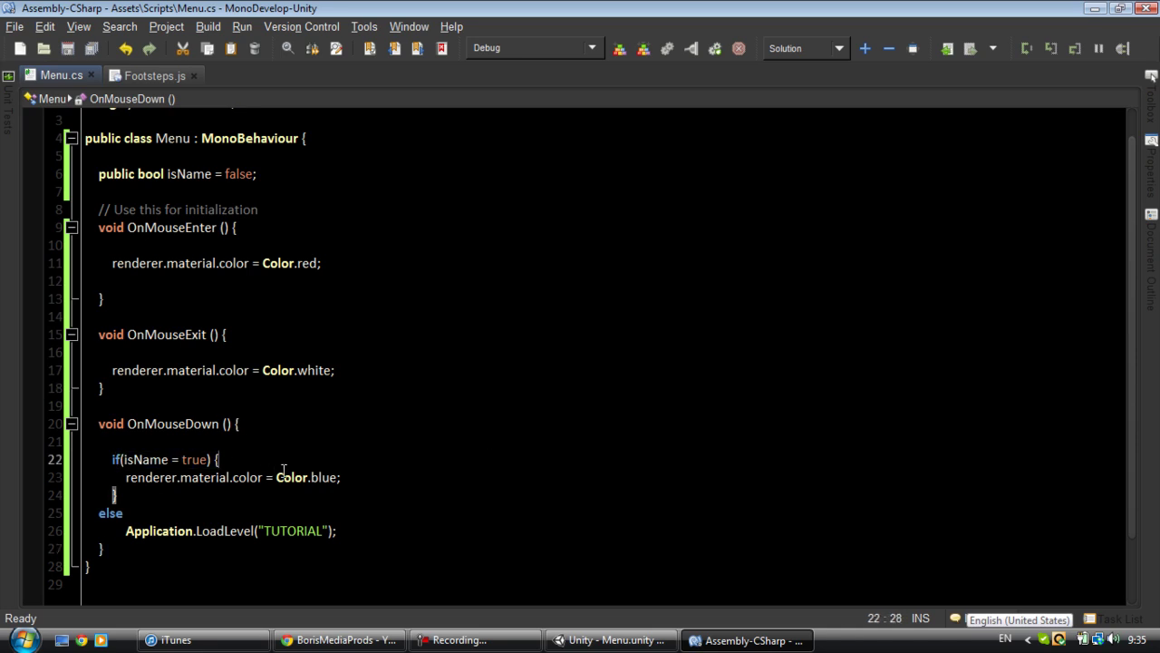
pyautogui.click(342, 478)
pyautogui.moveTo(357, 542); pyautogui.dragTo(109, 469)
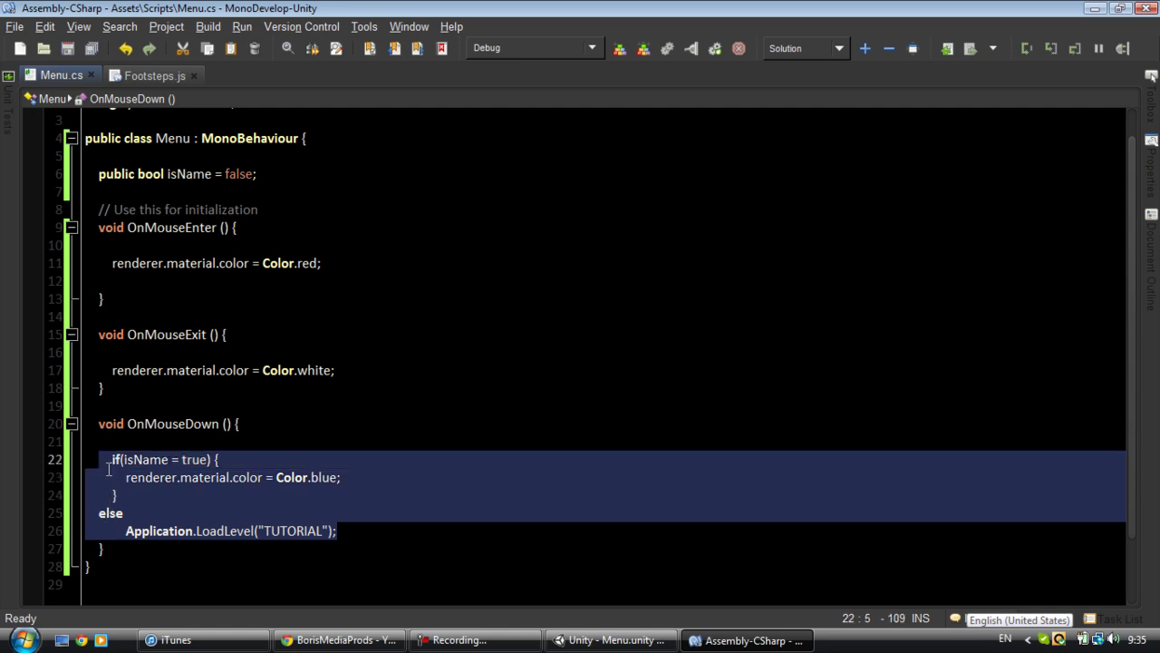
pyautogui.press('Delete')
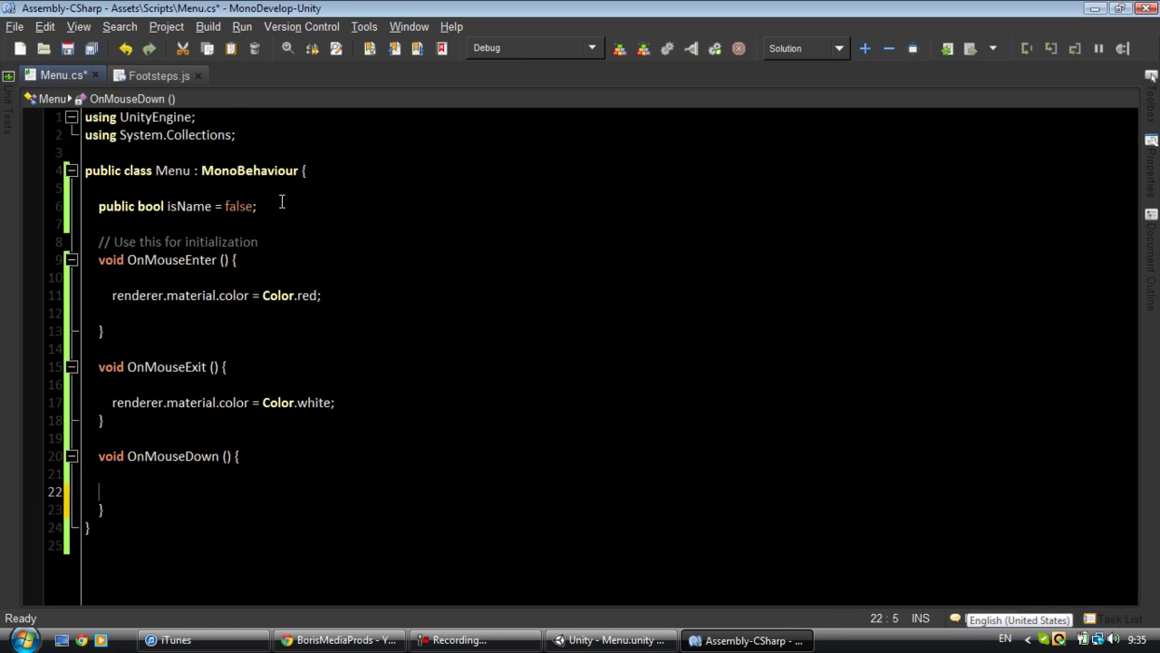
pyautogui.moveTo(282, 201); pyautogui.dragTo(83, 212)
pyautogui.press('Delete')
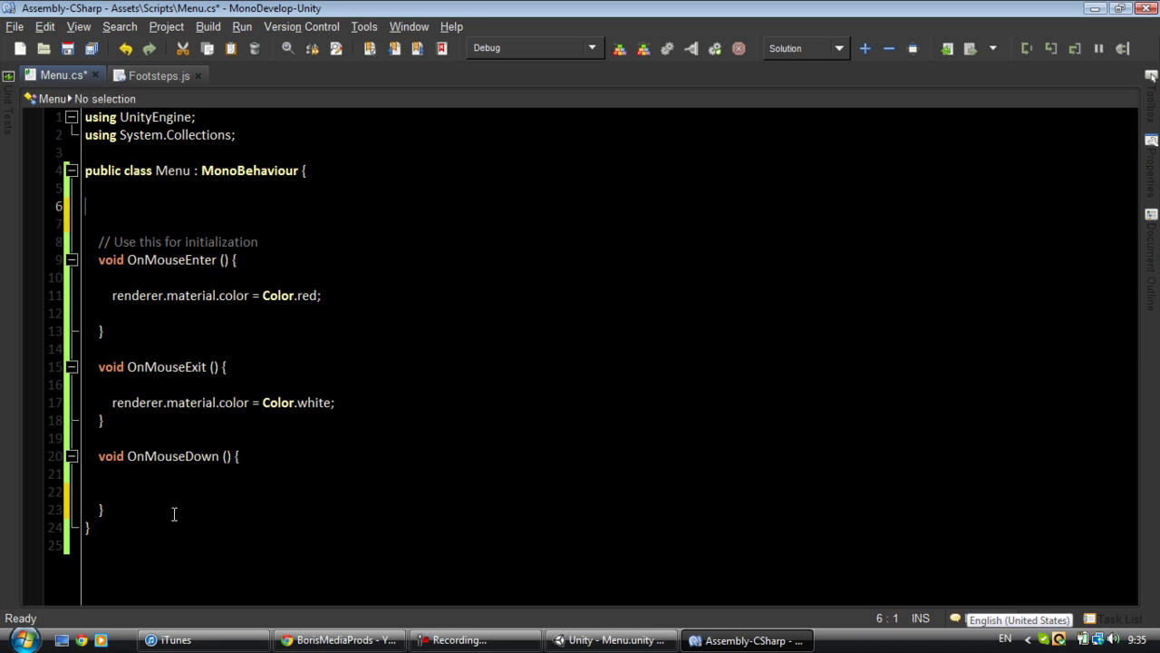
# - Make OnMouseDown call Application.LoadLevel("TUTORIAL");, save Menu.cs and return to Unity
pyautogui.click(172, 489)
pyautogui.write('Application')
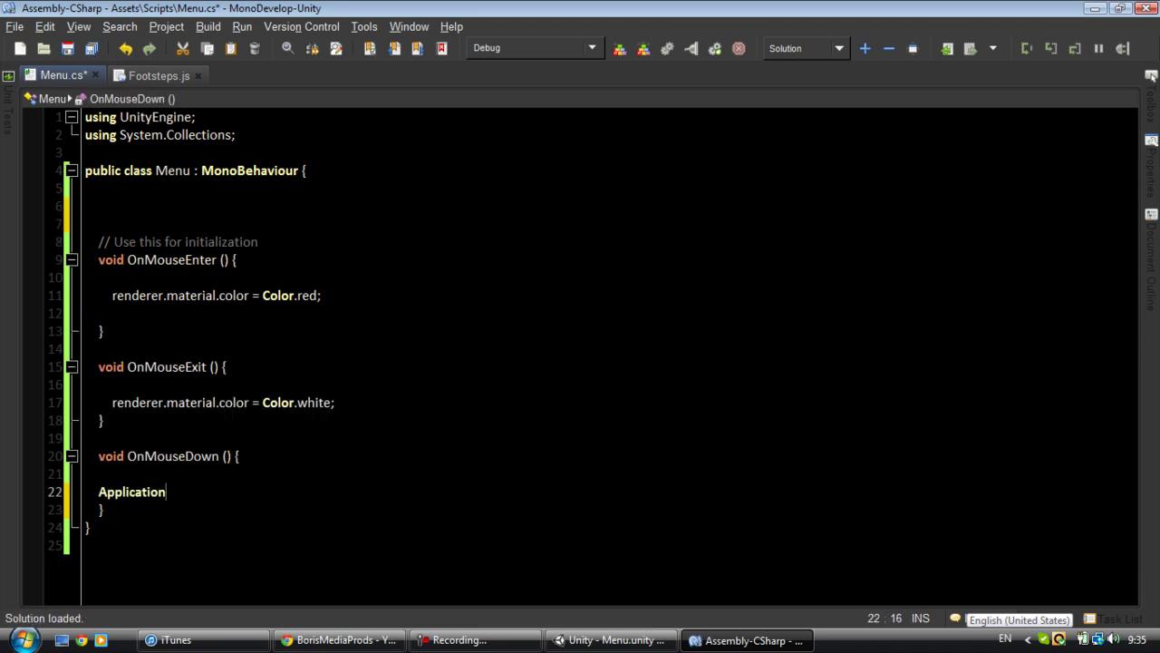
pyautogui.write('.LoadLevel("TU')
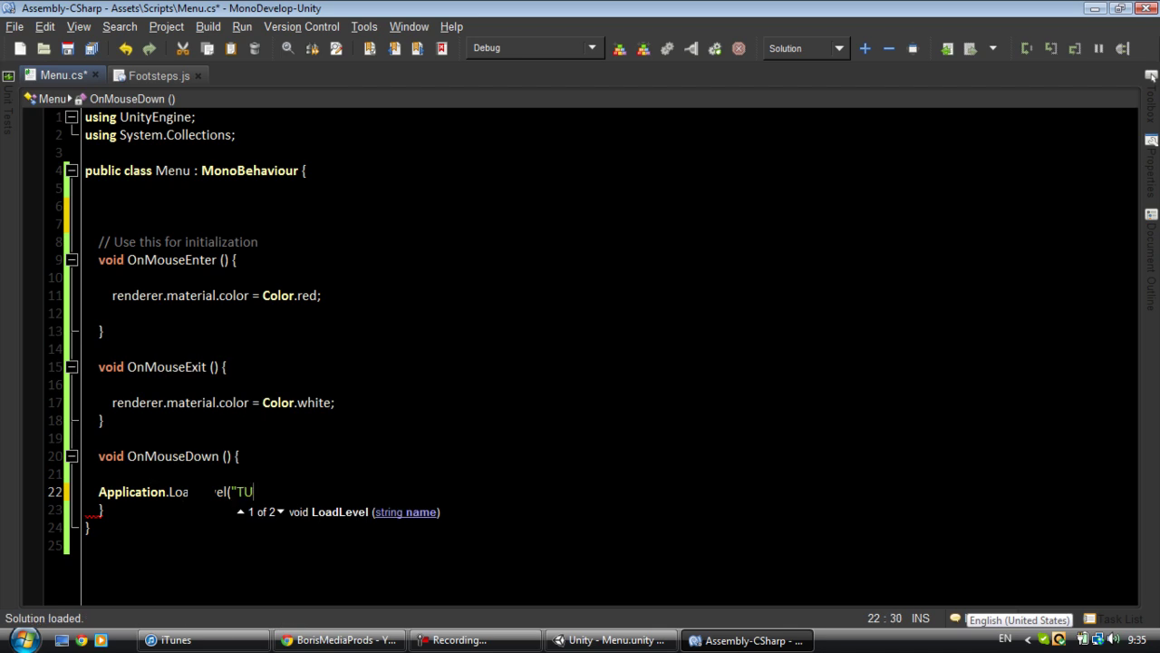
pyautogui.write('TORIAL");')
pyautogui.hotkey('ctrl', 's')
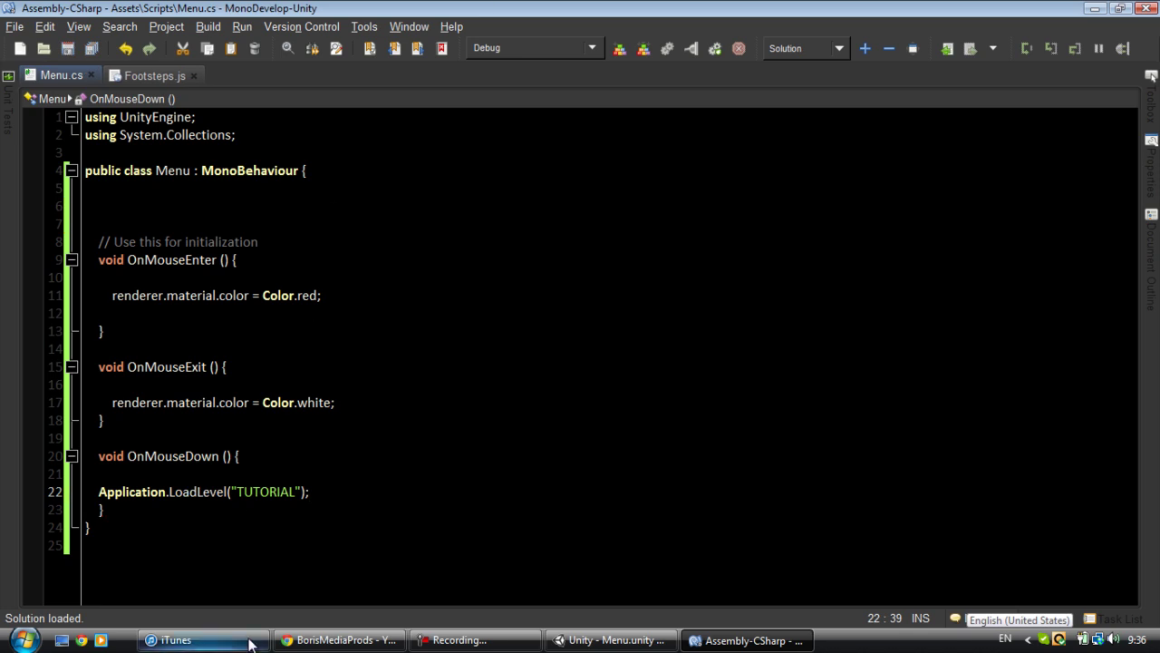
pyautogui.click(610, 640)
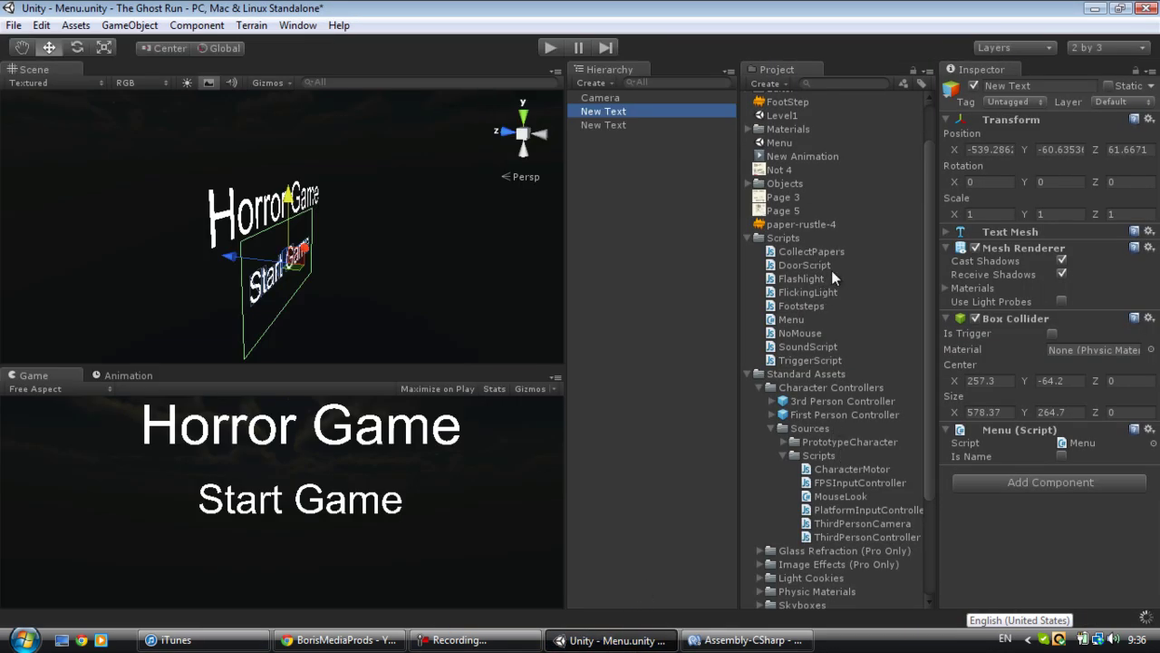
# - Remove Menu (Script) from the Horror Game title, then open the duplicated Menu1 script
pyautogui.click(636, 131)
pyautogui.rightClick(1035, 431)
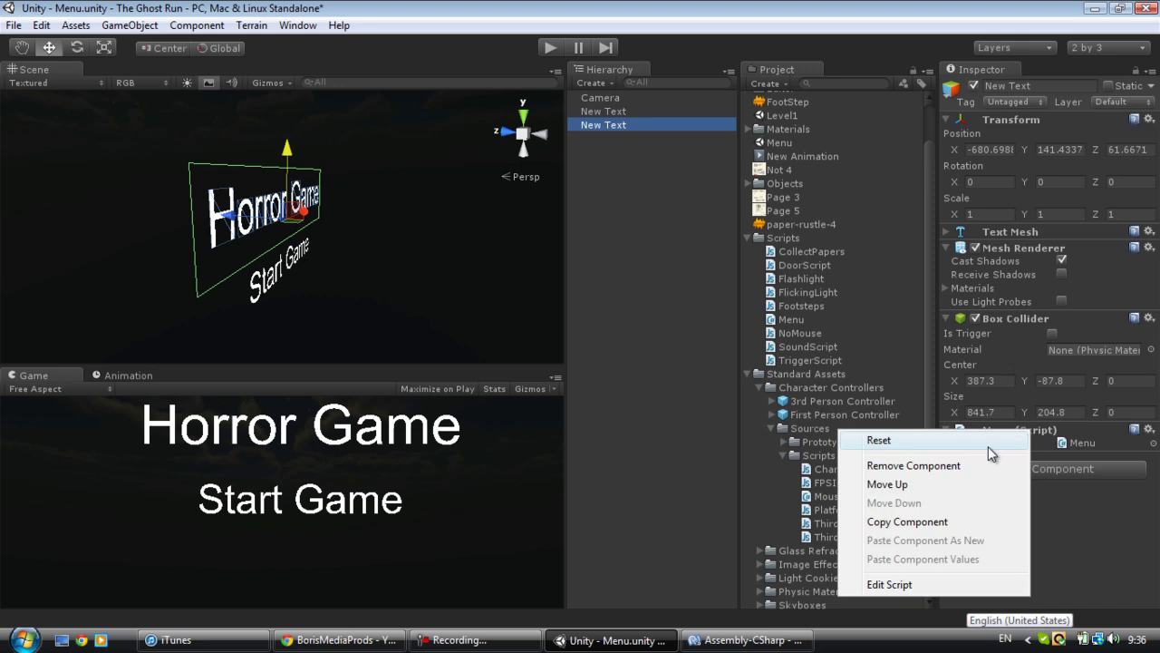
pyautogui.click(947, 461)
pyautogui.click(790, 320)
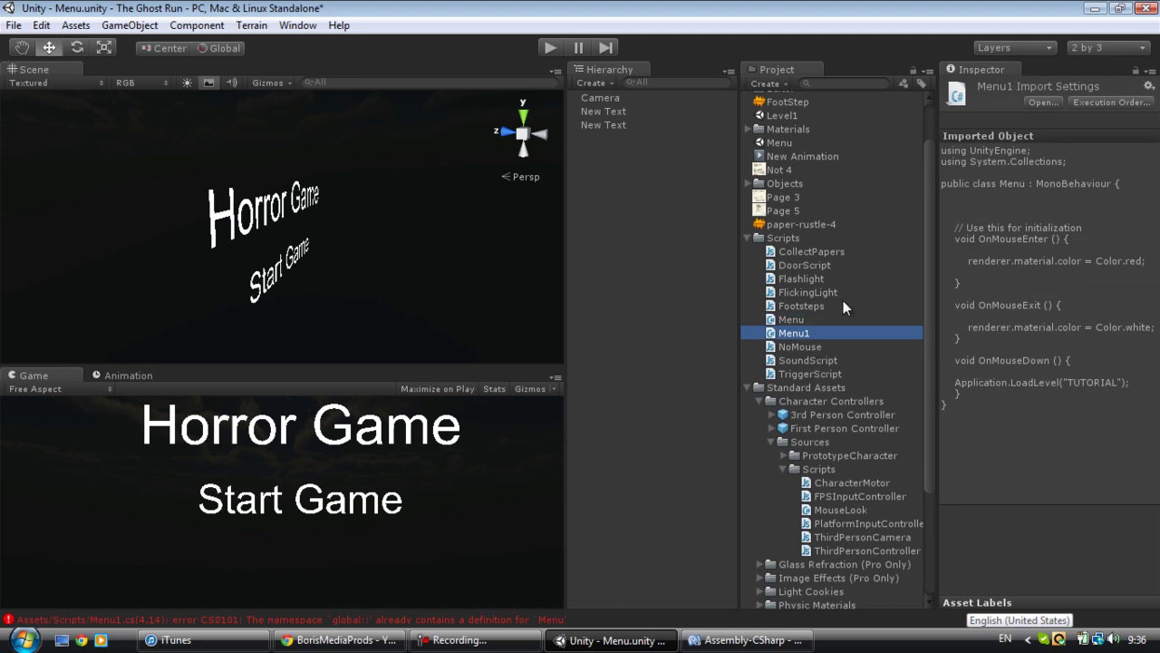
pyautogui.click(1036, 88)
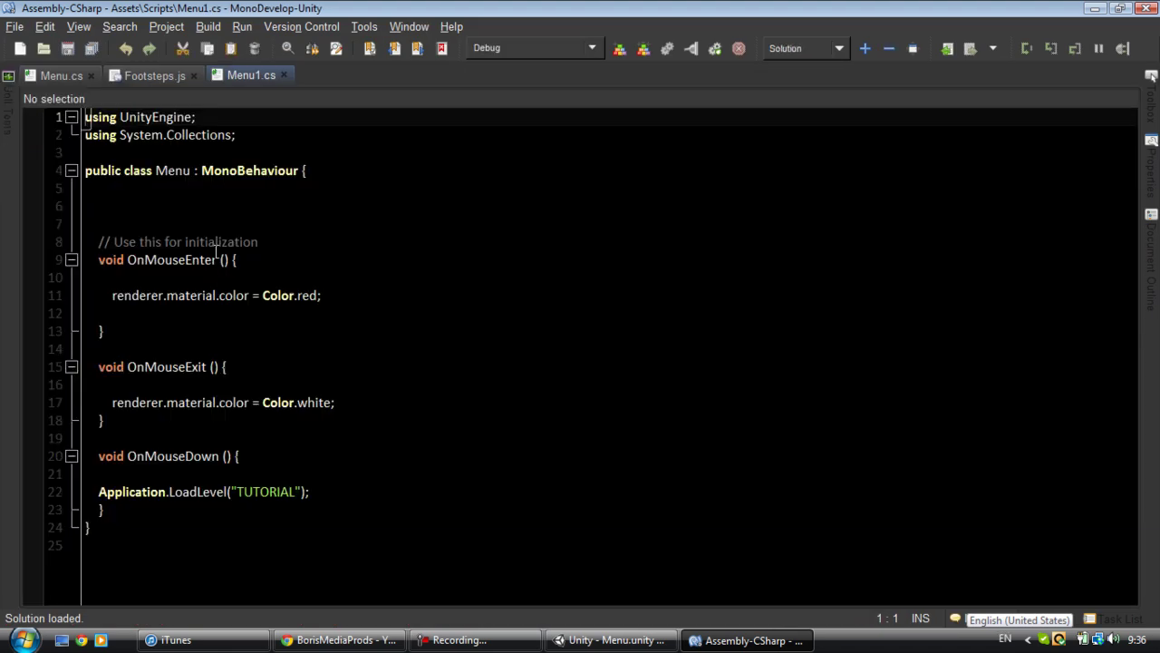
# - Rename the class to Menu1, delete its OnMouseDown method, and save Menu1.cs
pyautogui.click(194, 171)
pyautogui.write('1')
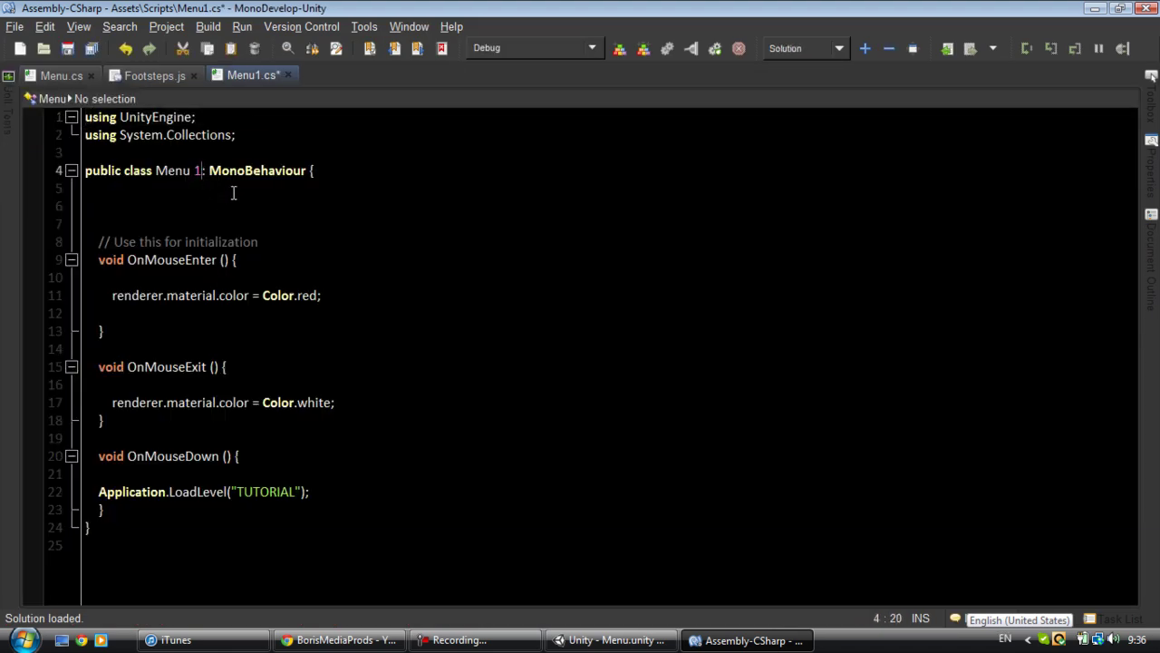
pyautogui.click(261, 229)
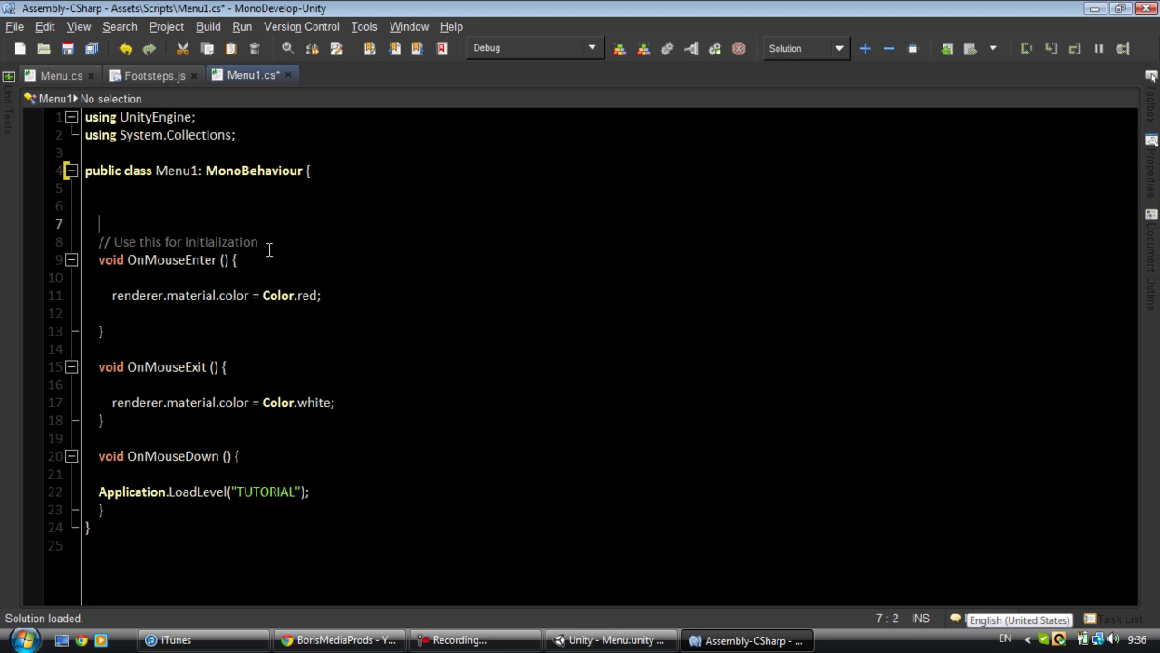
pyautogui.moveTo(105, 510); pyautogui.dragTo(36, 462)
pyautogui.press('Delete')
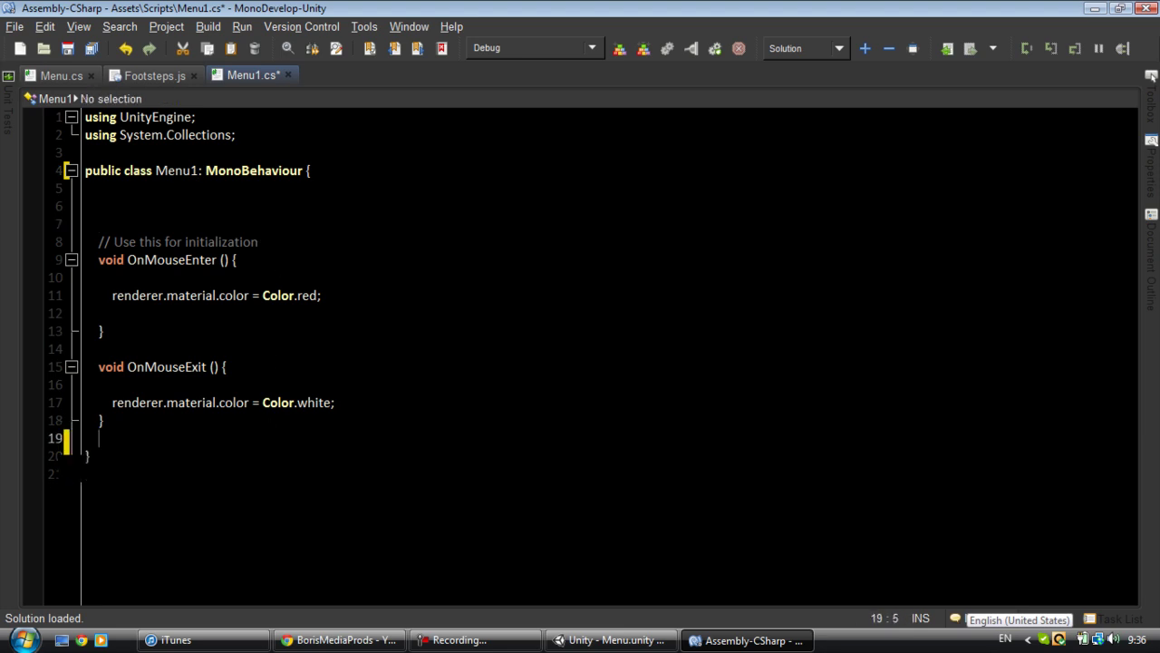
pyautogui.hotkey('ctrl', 's')
# - Attach the Menu1 script to the Horror Game title and run the menu scene
pyautogui.click(672, 640)
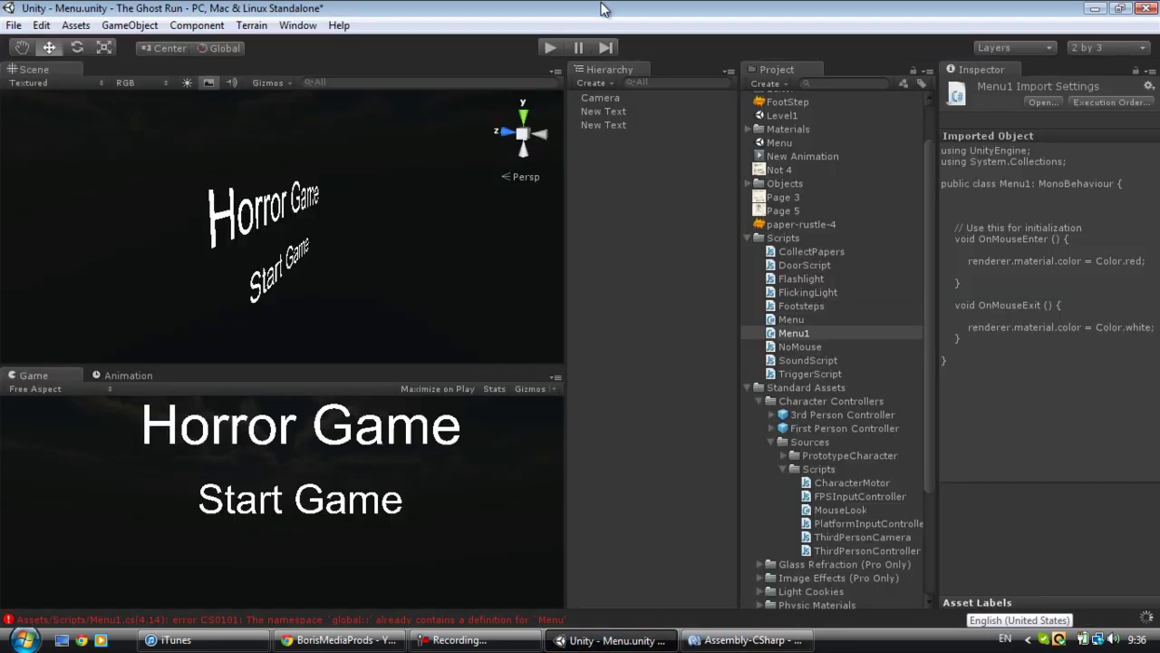
pyautogui.moveTo(826, 334); pyautogui.dragTo(634, 193)
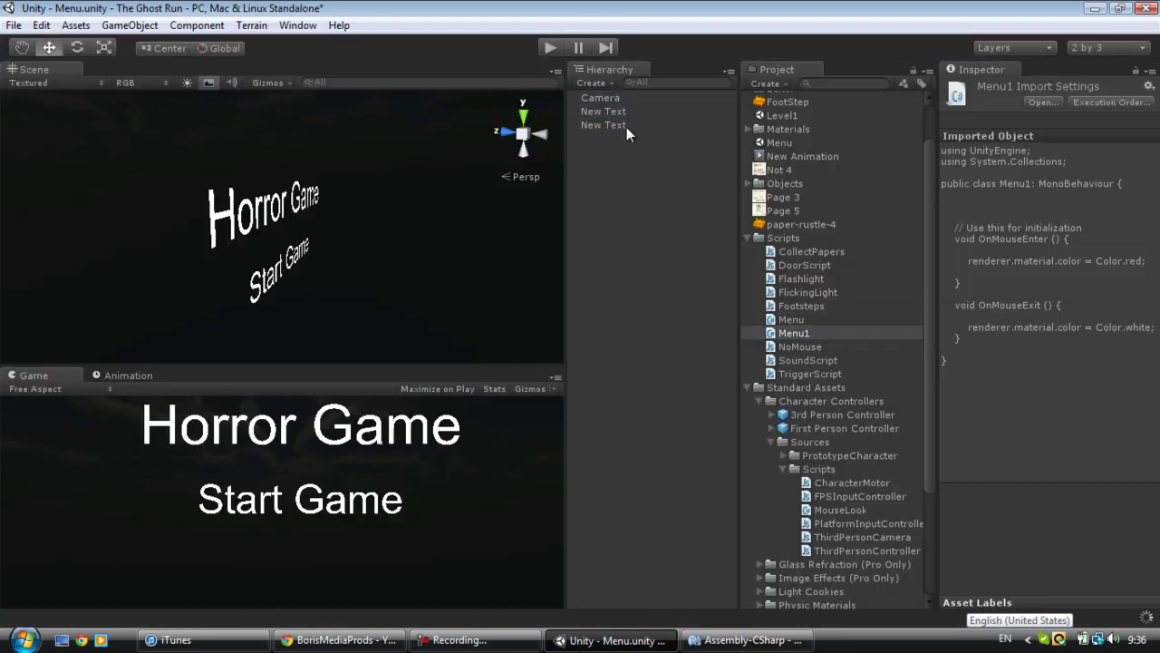
pyautogui.click(609, 110)
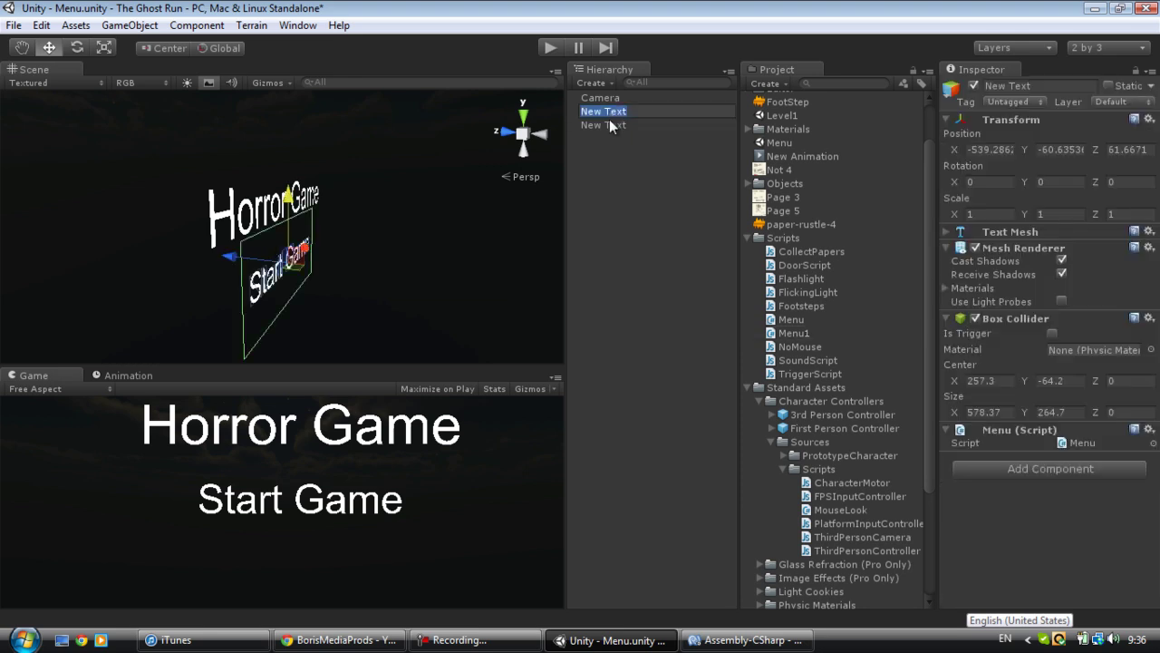
pyautogui.click(608, 125)
pyautogui.moveTo(816, 339); pyautogui.dragTo(1097, 489)
pyautogui.click(551, 49)
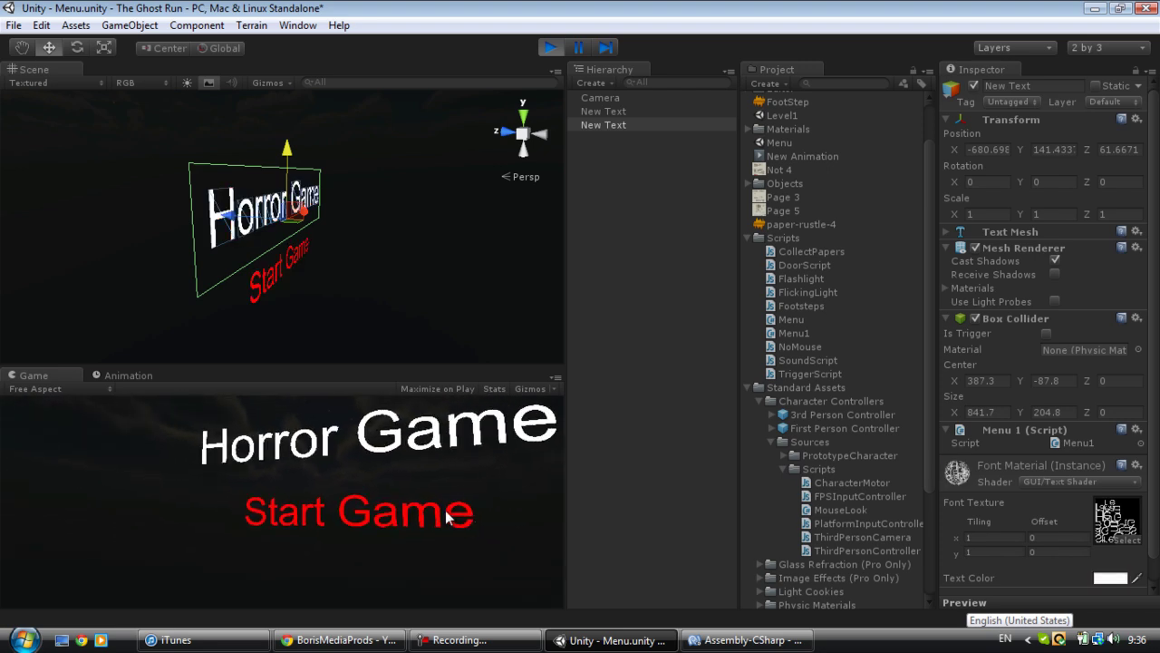
# - Load the TUTORIAL level via Start Game, pick up both papers, then stop playing
pyautogui.click(284, 218)
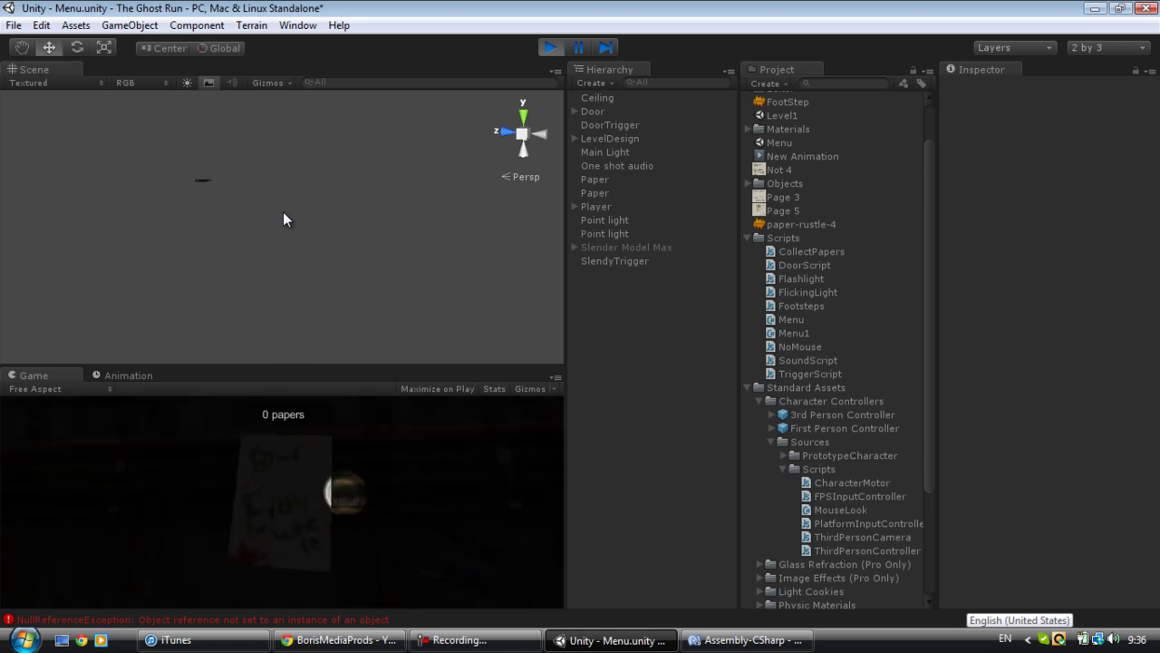
pyautogui.click(328, 469)
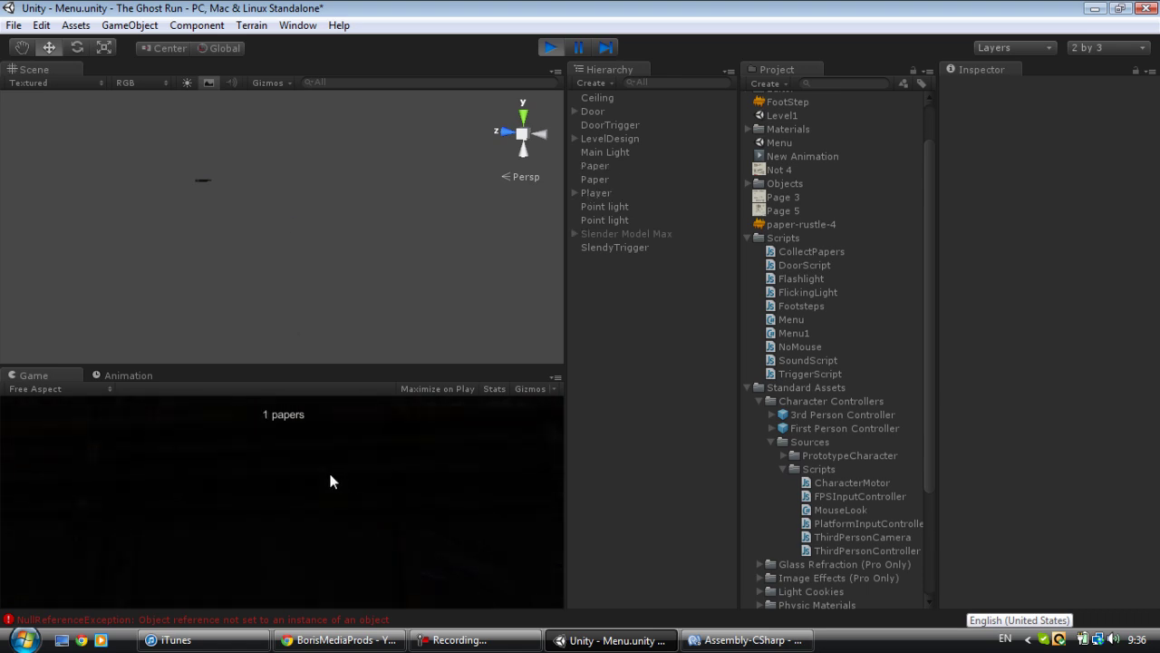
pyautogui.click(410, 486)
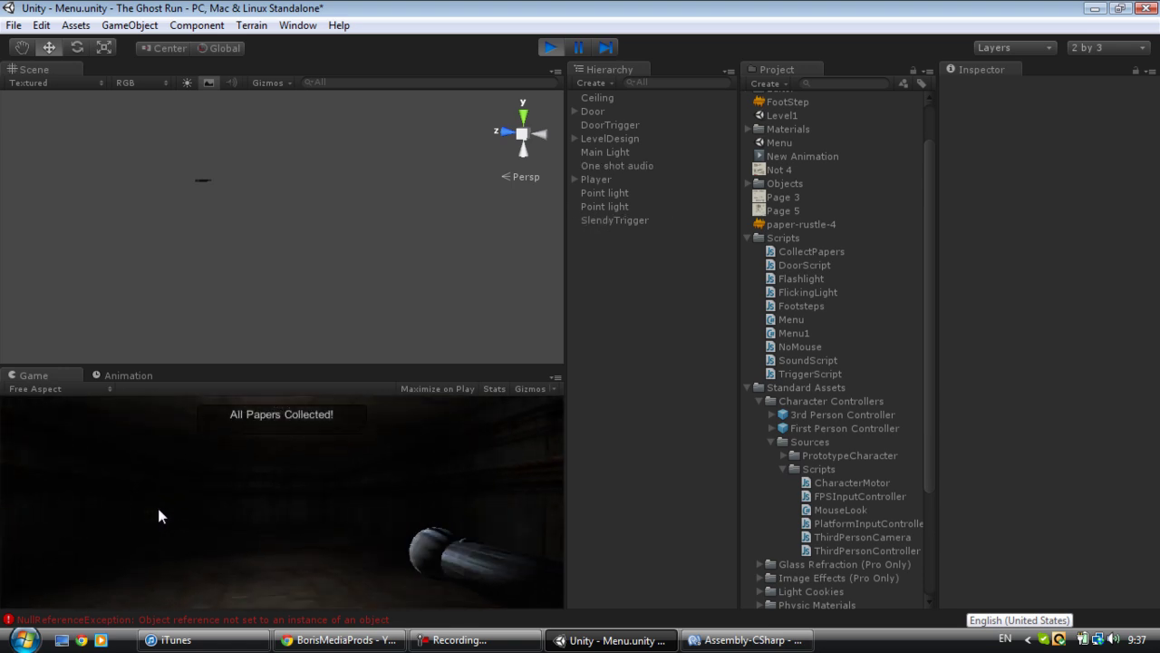
pyautogui.click(550, 48)
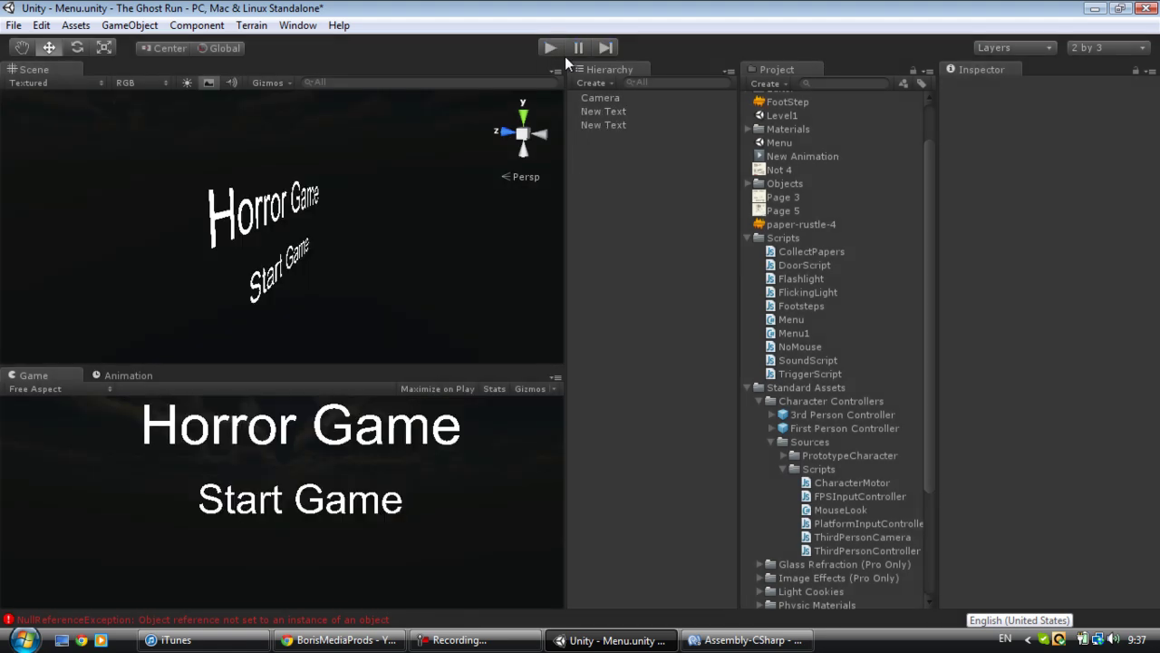
pyautogui.click(462, 640)
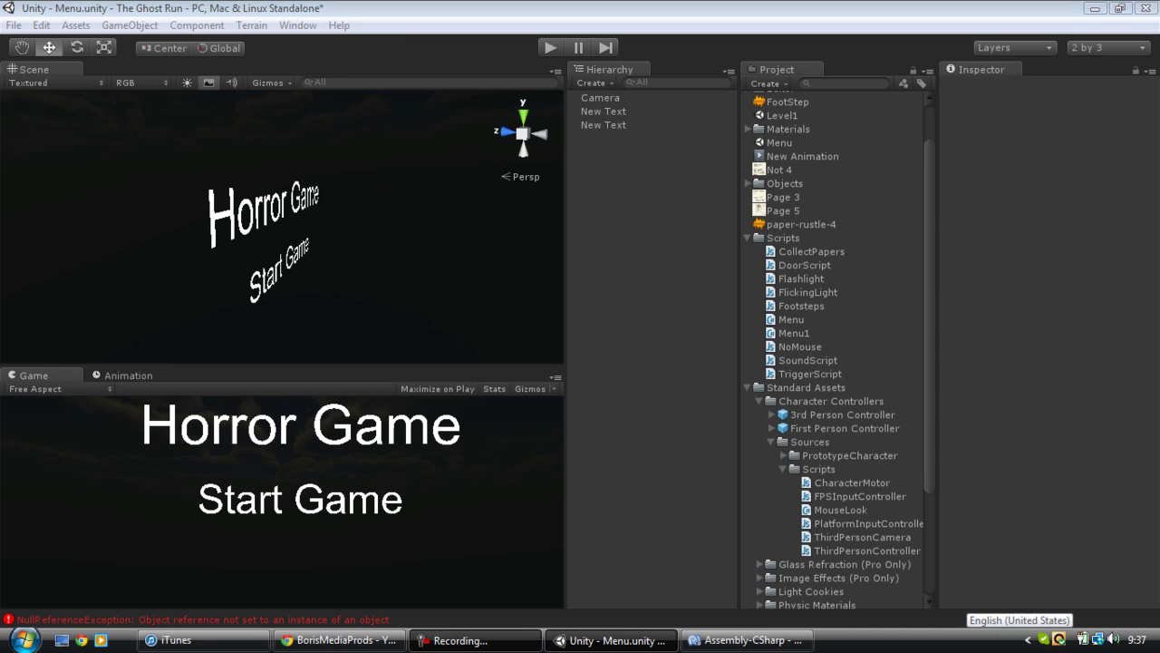
pyautogui.click(649, 400)
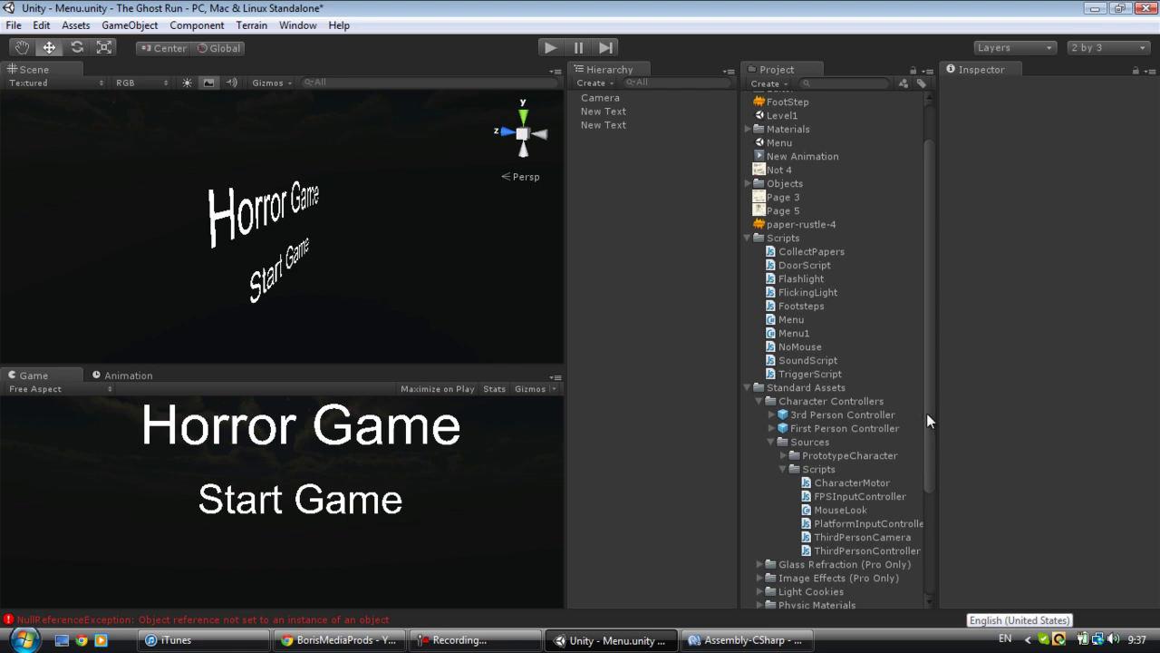
pyautogui.moveTo(926, 412); pyautogui.dragTo(932, 331)
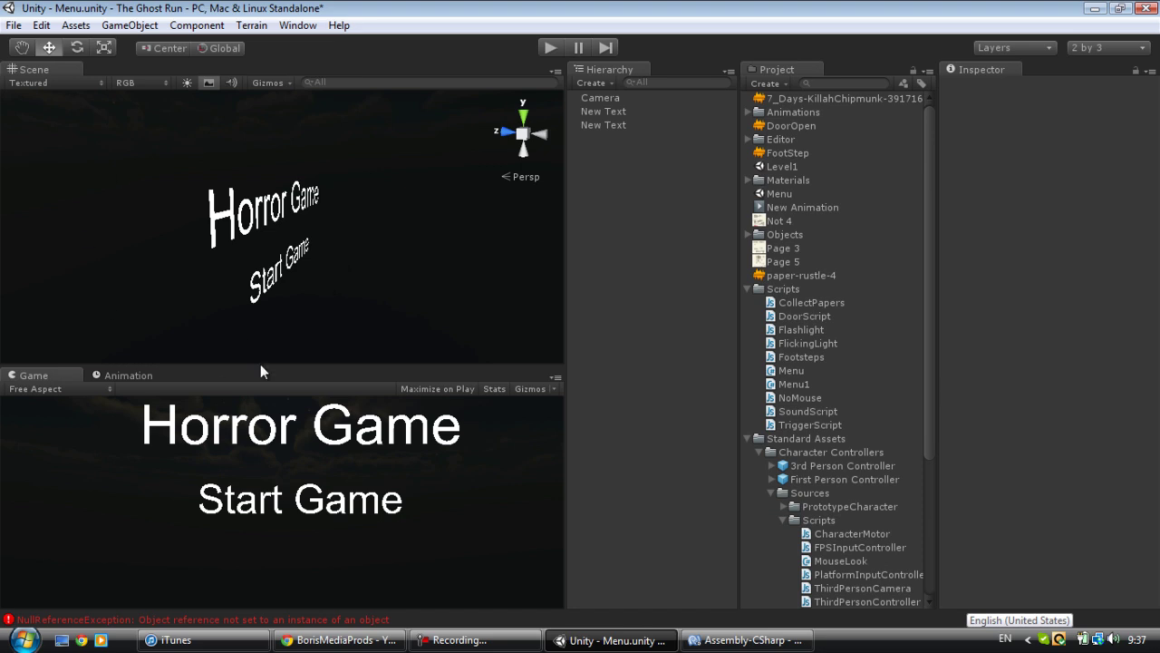
pyautogui.click(238, 225)
pyautogui.click(381, 232)
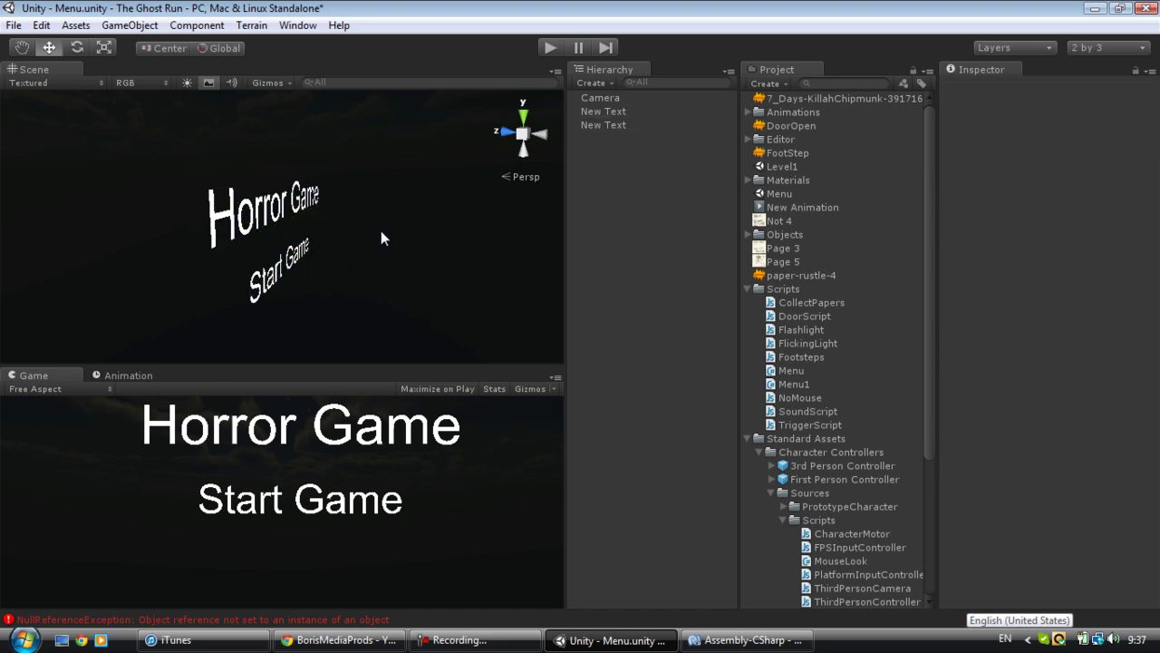